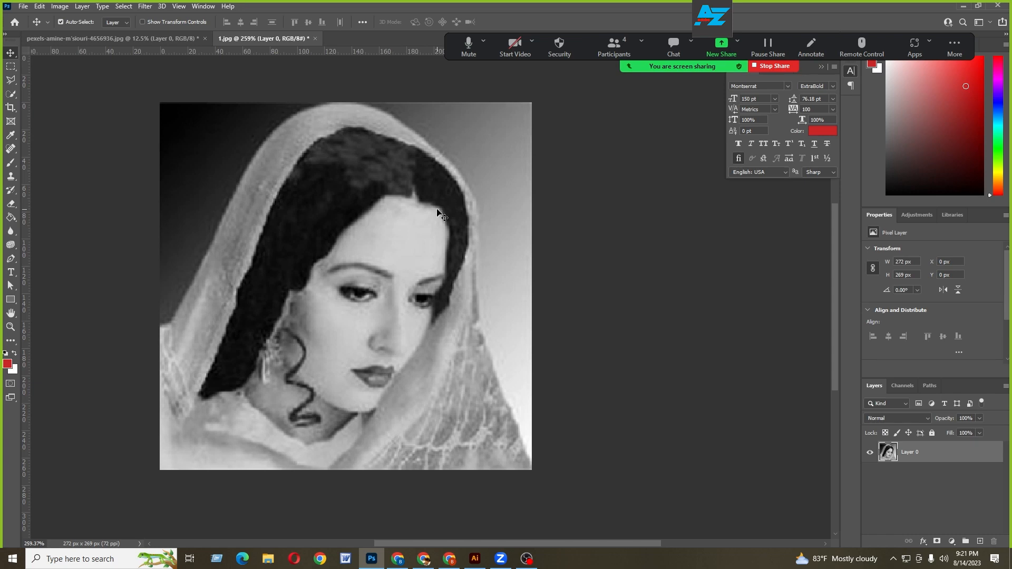
Start a Polygonal Lasso outline at the image's bottom edge and trace the veil's inner edge up past the chin.
{"action": "scroll", "coordinate": [311, 140], "scroll_direction": "up", "scroll_amount": 2}
{"action": "scroll", "coordinate": [316, 145], "scroll_direction": "down", "scroll_amount": 3}
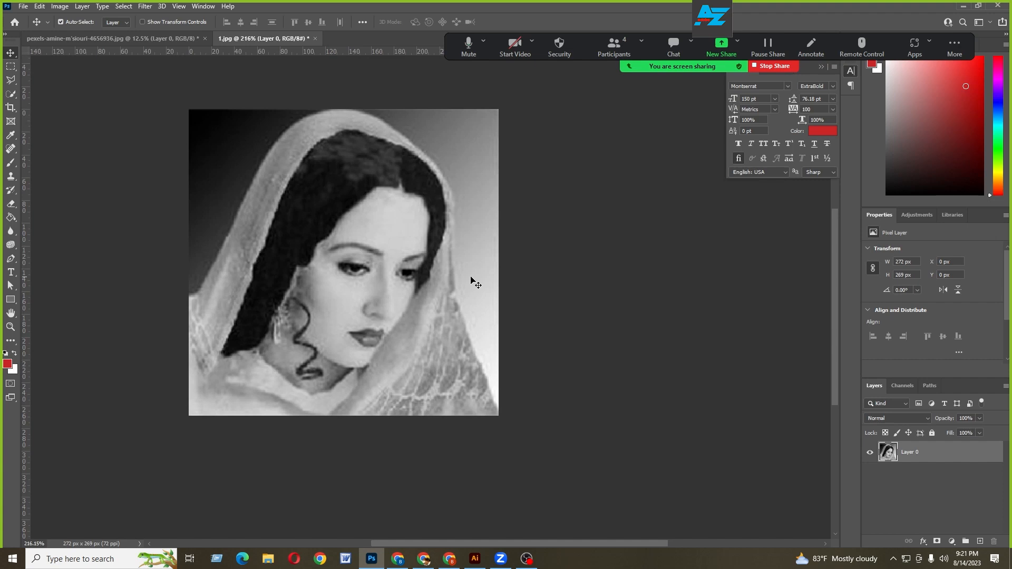
{"action": "left_click", "coordinate": [10, 79]}
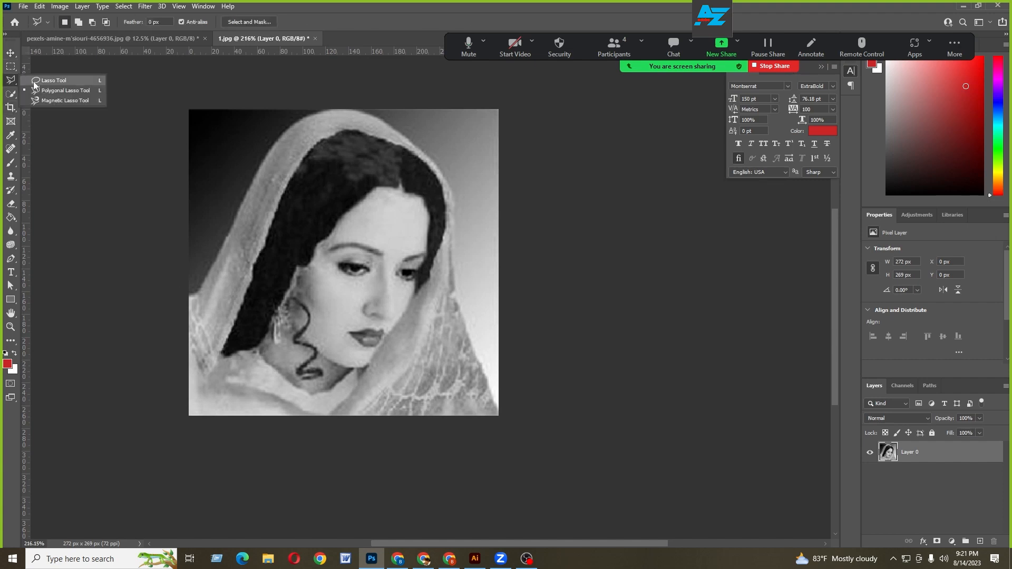
{"action": "left_click", "coordinate": [89, 93]}
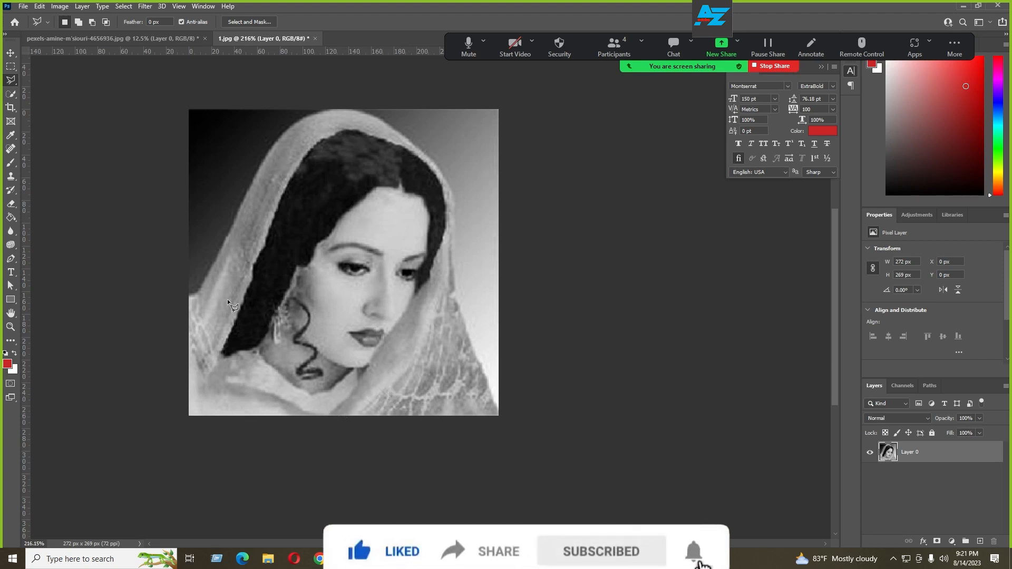
{"action": "scroll", "coordinate": [297, 140], "scroll_direction": "up", "scroll_amount": 1}
{"action": "scroll", "coordinate": [301, 138], "scroll_direction": "up", "scroll_amount": 1}
{"action": "scroll", "coordinate": [314, 130], "scroll_direction": "down", "scroll_amount": 1}
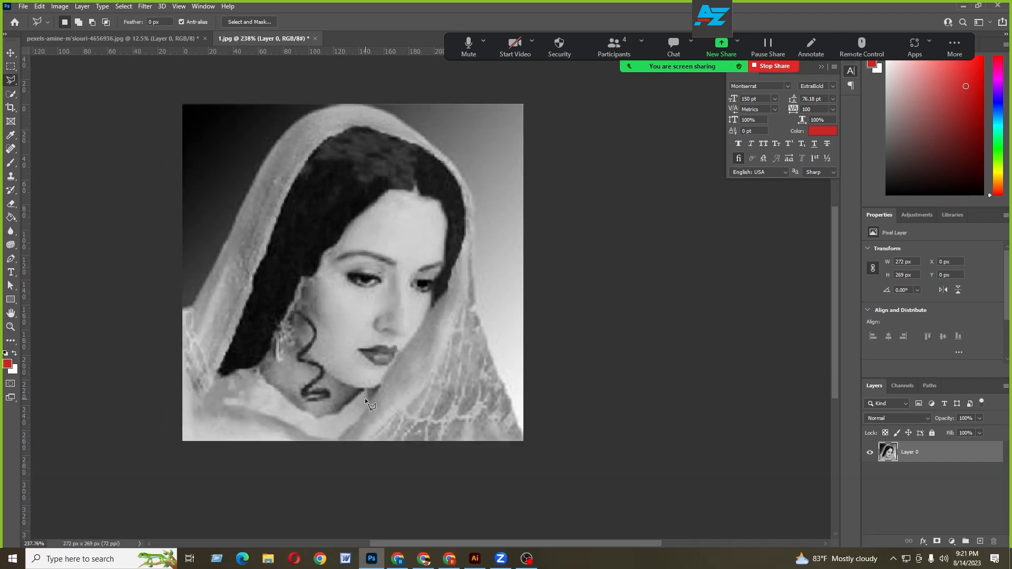
{"action": "left_click", "coordinate": [335, 441]}
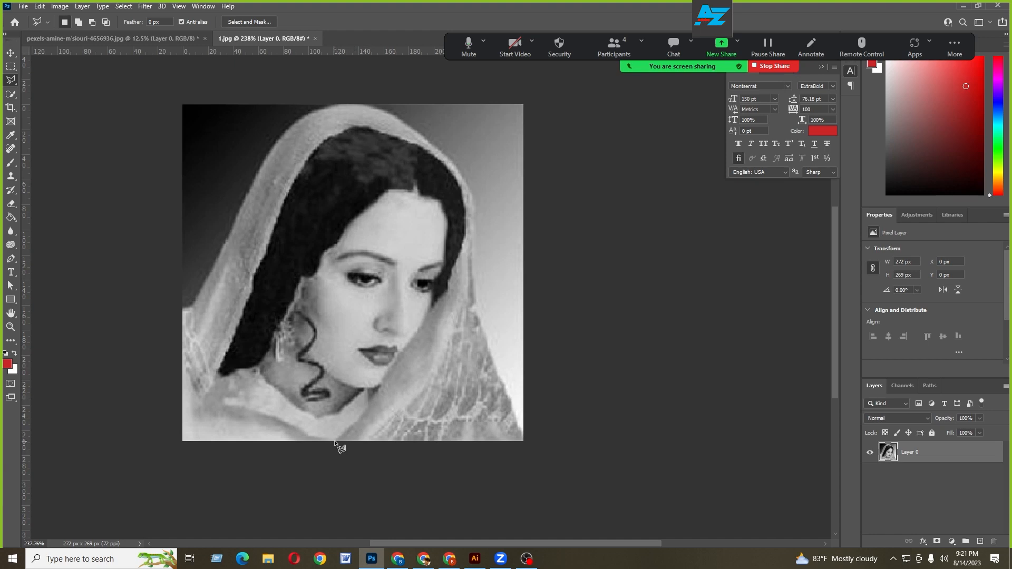
{"action": "left_click", "coordinate": [363, 416]}
{"action": "left_click", "coordinate": [373, 400]}
{"action": "scroll", "coordinate": [443, 293], "scroll_direction": "up", "scroll_amount": 2}
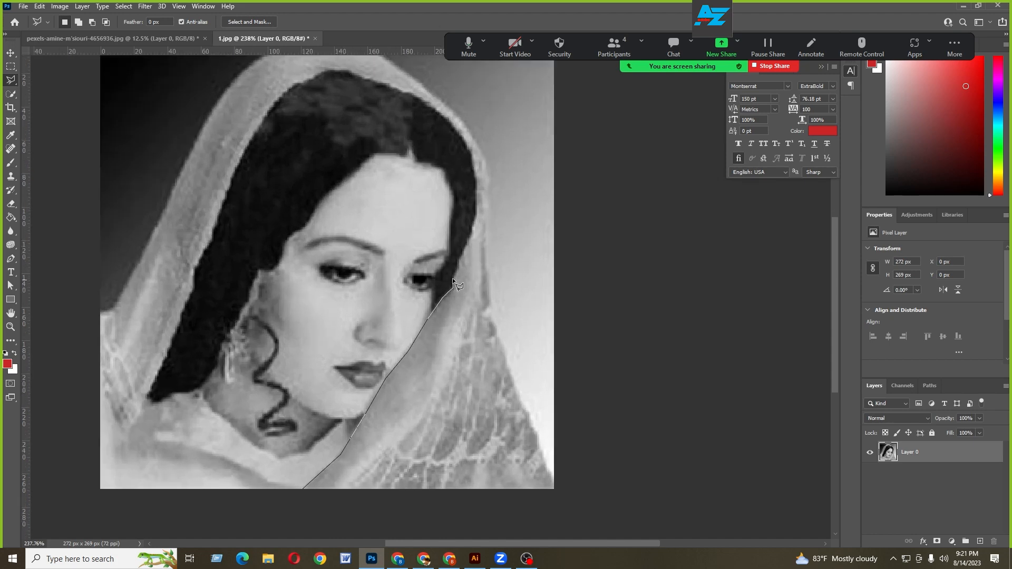
Continue the lasso outline between the hair and veil up the right side of the head towards the crown.
{"action": "left_click", "coordinate": [452, 276]}
{"action": "left_click_drag", "start_coordinate": [463, 264], "coordinate": [456, 301]}
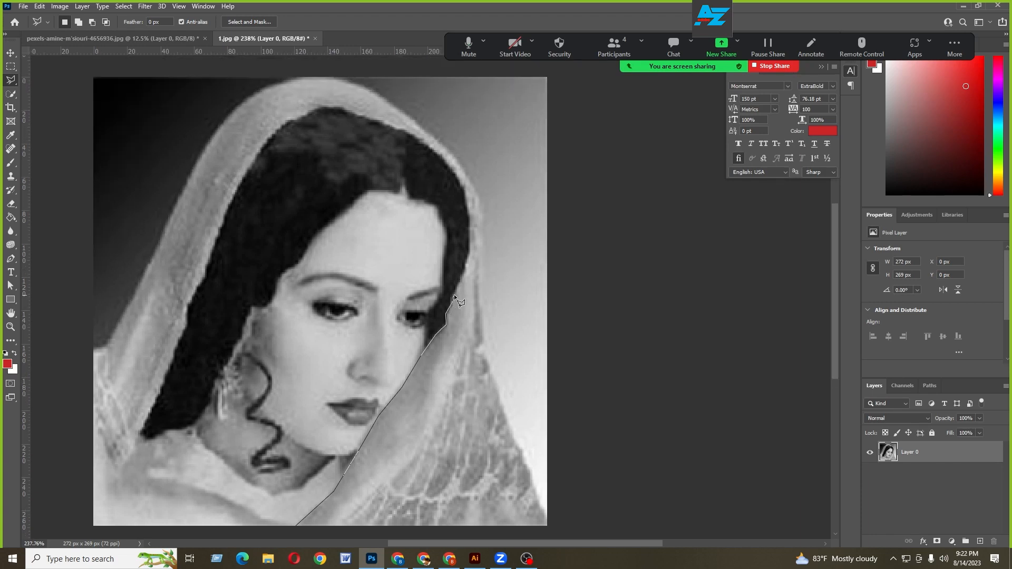
{"action": "left_click_drag", "start_coordinate": [474, 248], "coordinate": [475, 298]}
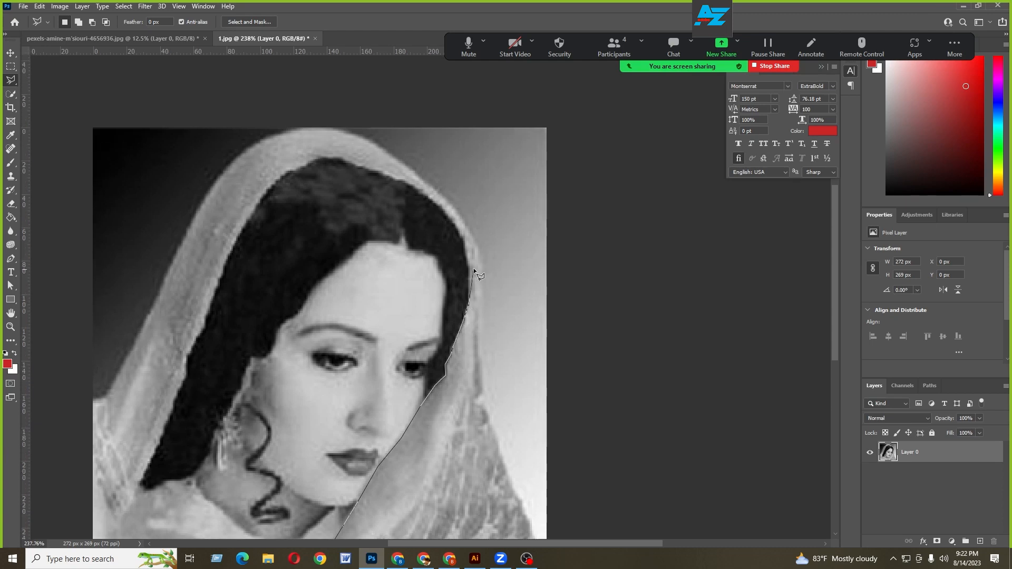
{"action": "left_click", "coordinate": [465, 242]}
{"action": "left_click_drag", "start_coordinate": [460, 232], "coordinate": [472, 262]}
{"action": "left_click", "coordinate": [464, 250]}
{"action": "left_click", "coordinate": [451, 236]}
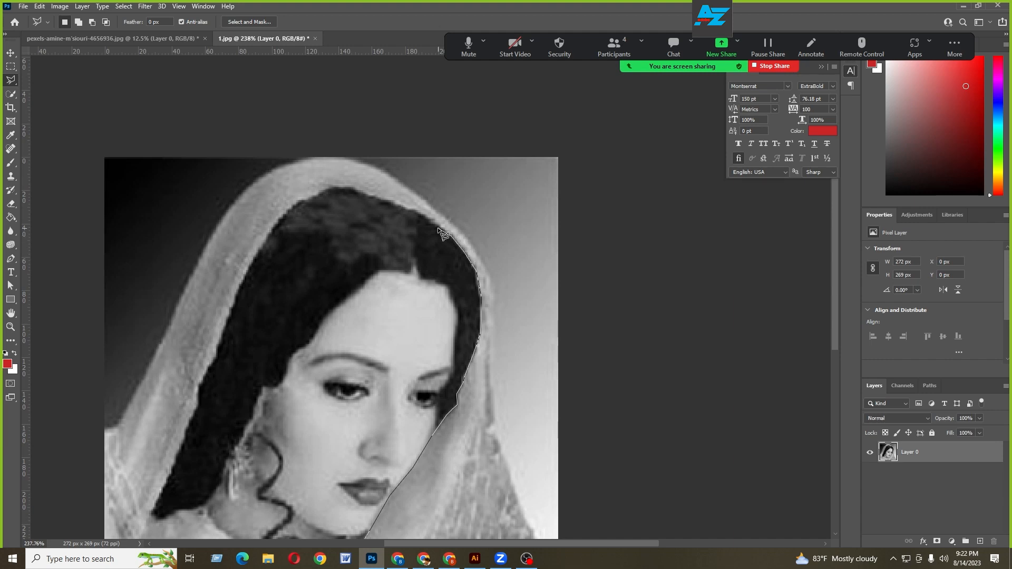
{"action": "left_click", "coordinate": [432, 220]}
{"action": "left_click_drag", "start_coordinate": [406, 234], "coordinate": [457, 259]}
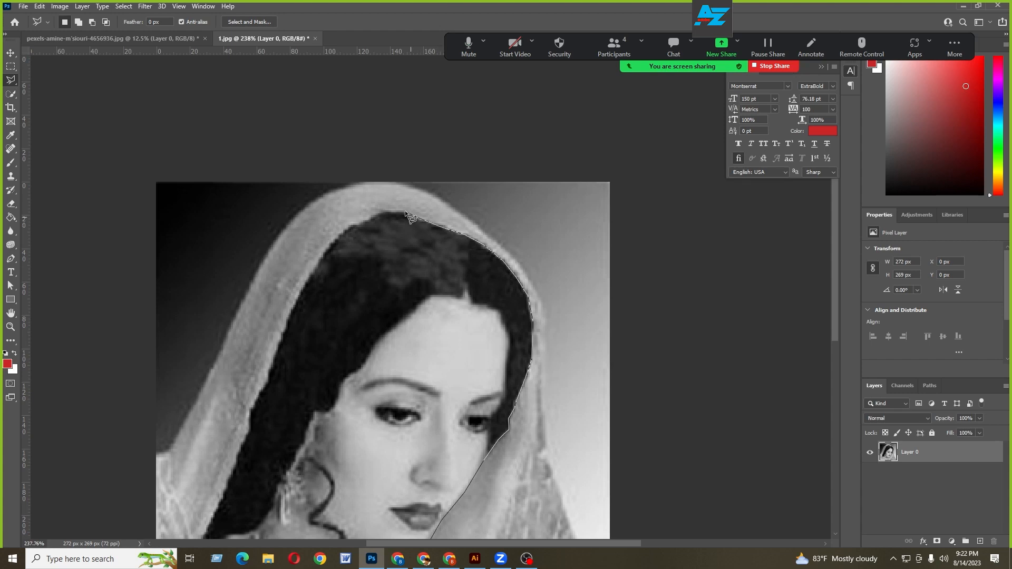
Trace the lasso outline over the crown and down the left side of the hair to the shoulder.
{"action": "left_click", "coordinate": [386, 213]}
{"action": "mouse_move", "coordinate": [384, 223]}
{"action": "left_mouse_down"}
{"action": "mouse_move", "coordinate": [419, 210]}
{"action": "mouse_move", "coordinate": [441, 185]}
{"action": "left_mouse_up"}
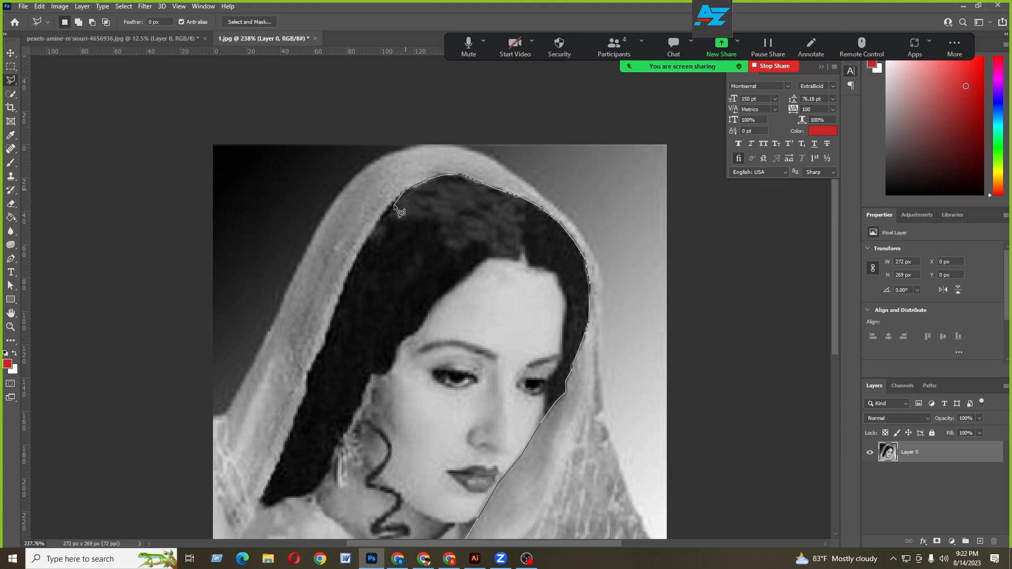
{"action": "left_click_drag", "start_coordinate": [397, 237], "coordinate": [429, 158]}
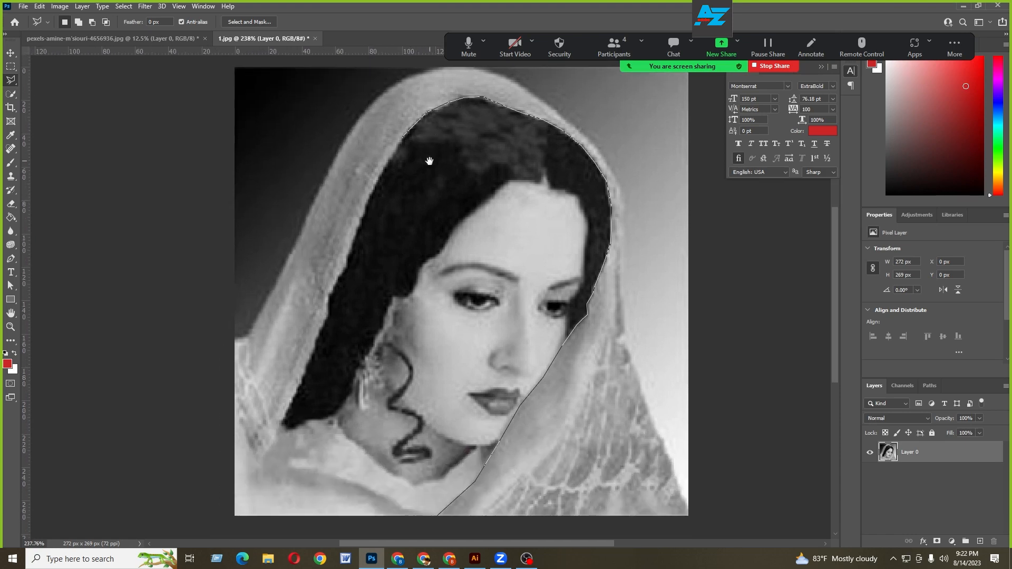
{"action": "left_click", "coordinate": [364, 207]}
{"action": "left_click_drag", "start_coordinate": [383, 250], "coordinate": [390, 205]}
{"action": "left_click", "coordinate": [345, 236]}
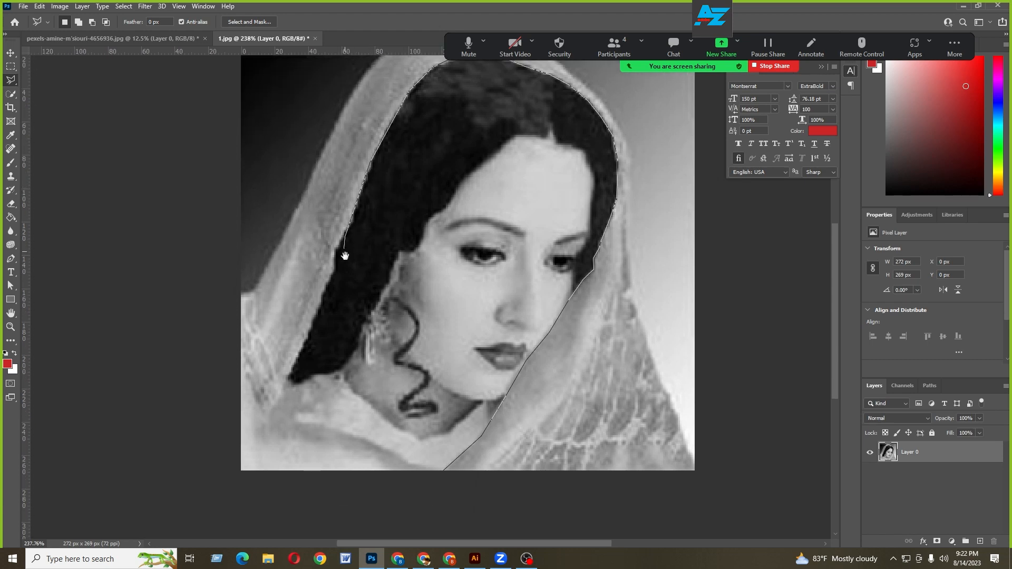
{"action": "left_click_drag", "start_coordinate": [345, 256], "coordinate": [359, 246]}
{"action": "key", "text": "BackSpace"}
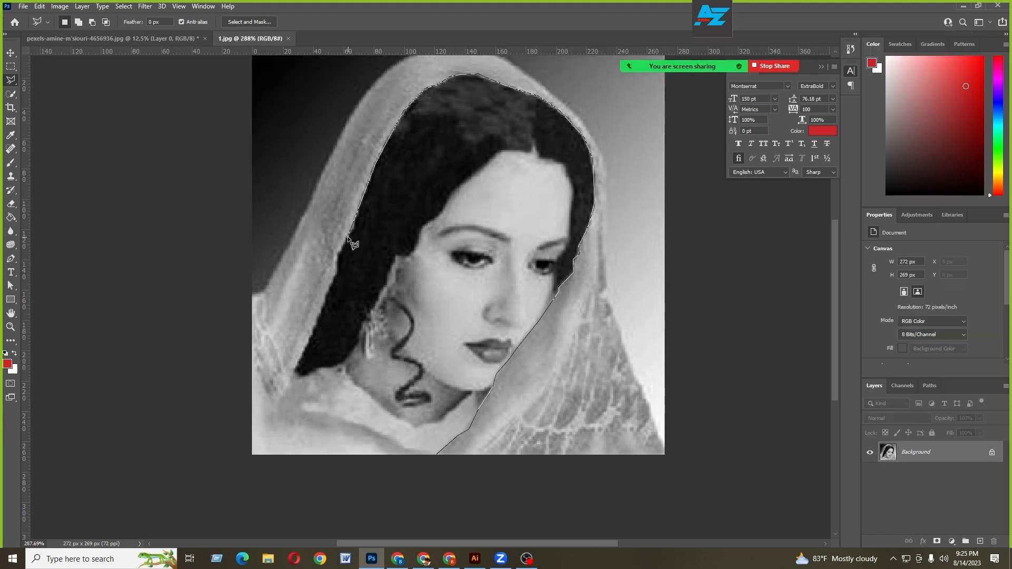
{"action": "left_click", "coordinate": [337, 254]}
{"action": "left_click", "coordinate": [336, 273]}
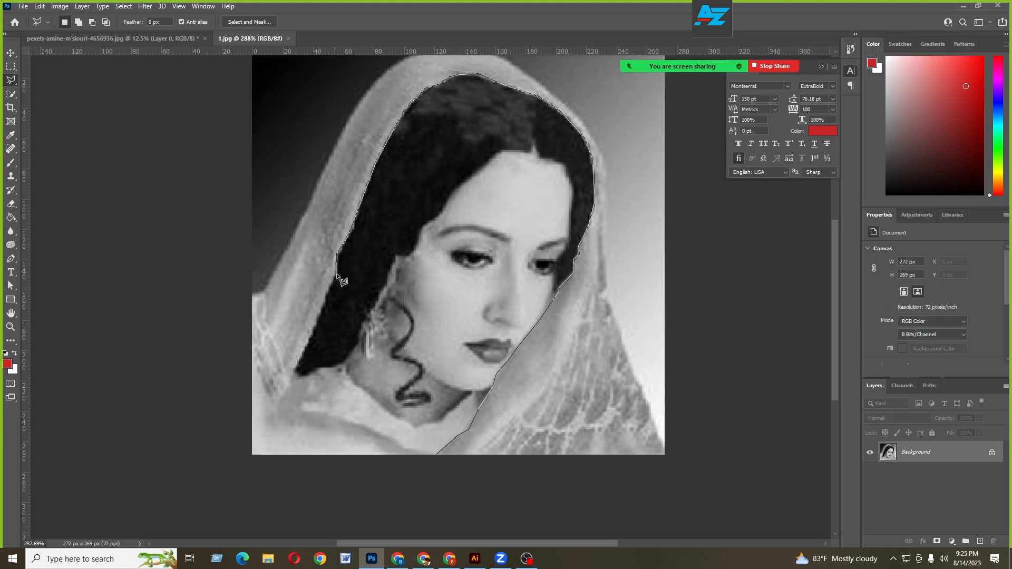
{"action": "left_click", "coordinate": [316, 323]}
{"action": "left_click_drag", "start_coordinate": [323, 334], "coordinate": [340, 308]}
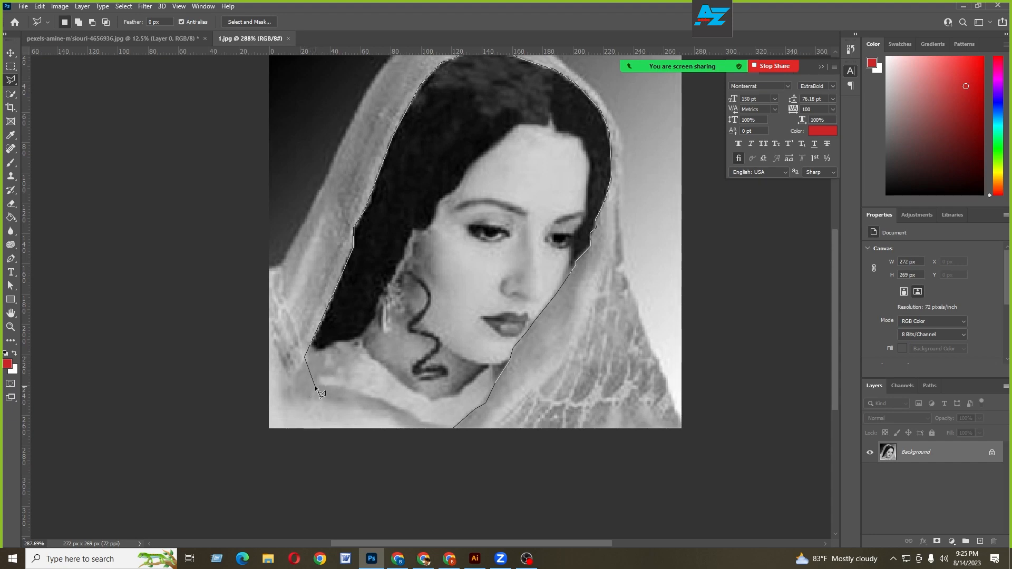
Carry the lasso outline below the neckline and around the image's lower-left corner to the veil's outer edge.
{"action": "left_click", "coordinate": [340, 385]}
{"action": "left_click", "coordinate": [384, 400]}
{"action": "left_click", "coordinate": [446, 430]}
{"action": "left_click", "coordinate": [260, 428]}
{"action": "left_click", "coordinate": [264, 266]}
{"action": "scroll", "coordinate": [269, 290], "scroll_direction": "up", "scroll_amount": 2}
{"action": "left_click", "coordinate": [276, 316]}
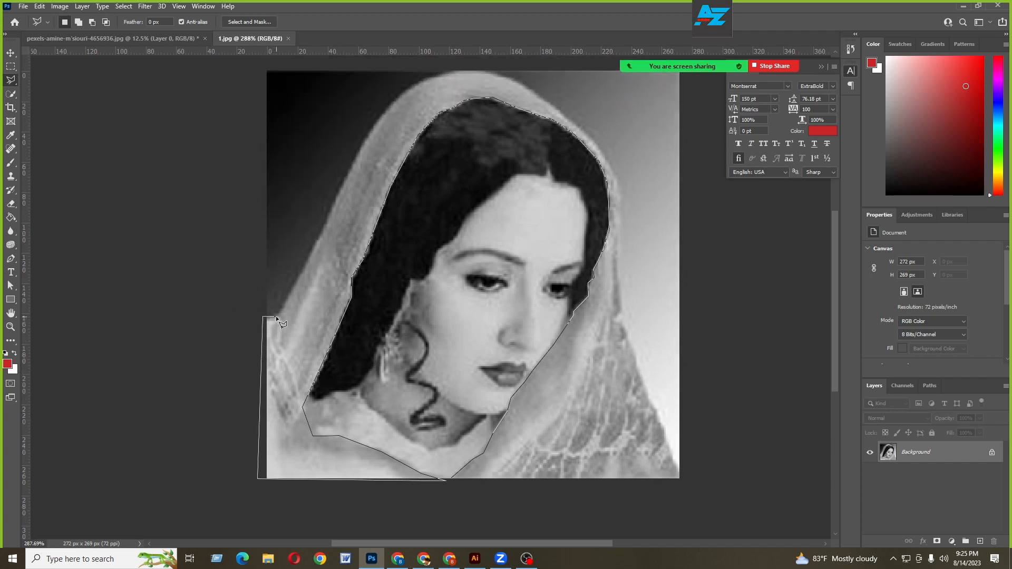
Trace the veil's outer edge up the left side and over the top of the head.
{"action": "scroll", "coordinate": [283, 311], "scroll_direction": "up", "scroll_amount": 3}
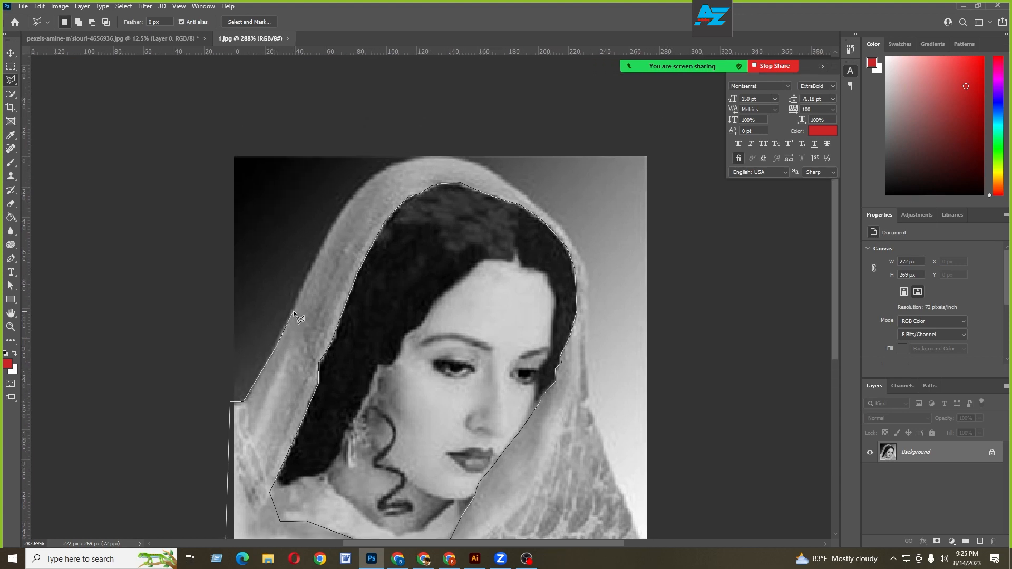
{"action": "left_click", "coordinate": [340, 210]}
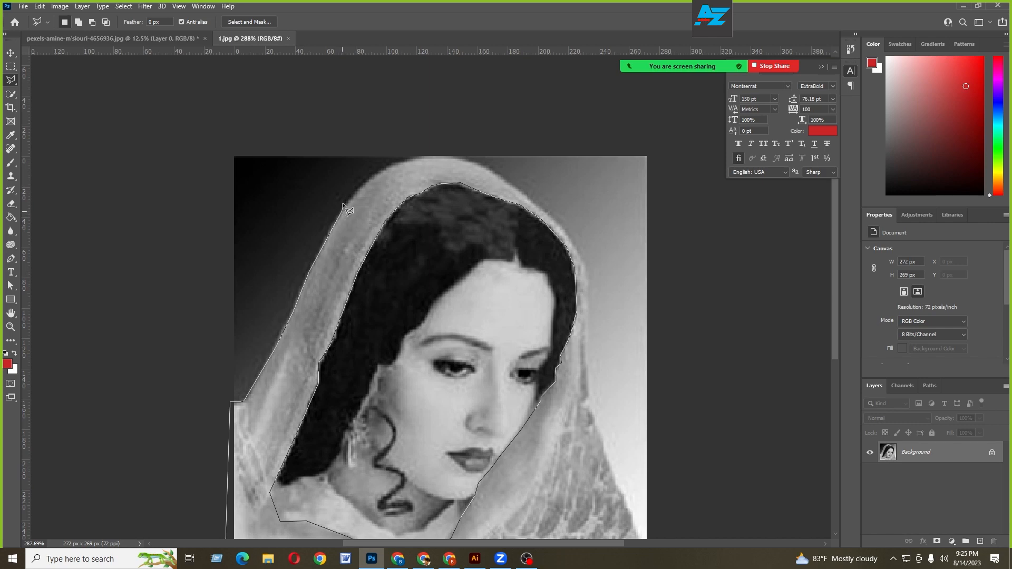
{"action": "left_click", "coordinate": [371, 179]}
{"action": "scroll", "coordinate": [319, 173], "scroll_direction": "right", "scroll_amount": 3}
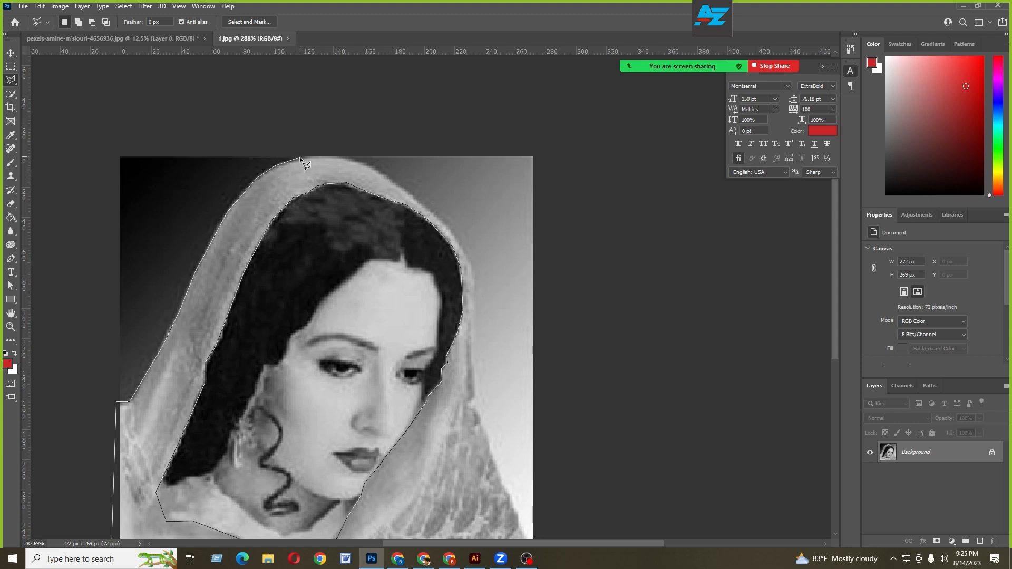
{"action": "left_click", "coordinate": [341, 156]}
{"action": "left_click_drag", "start_coordinate": [419, 194], "coordinate": [374, 140]}
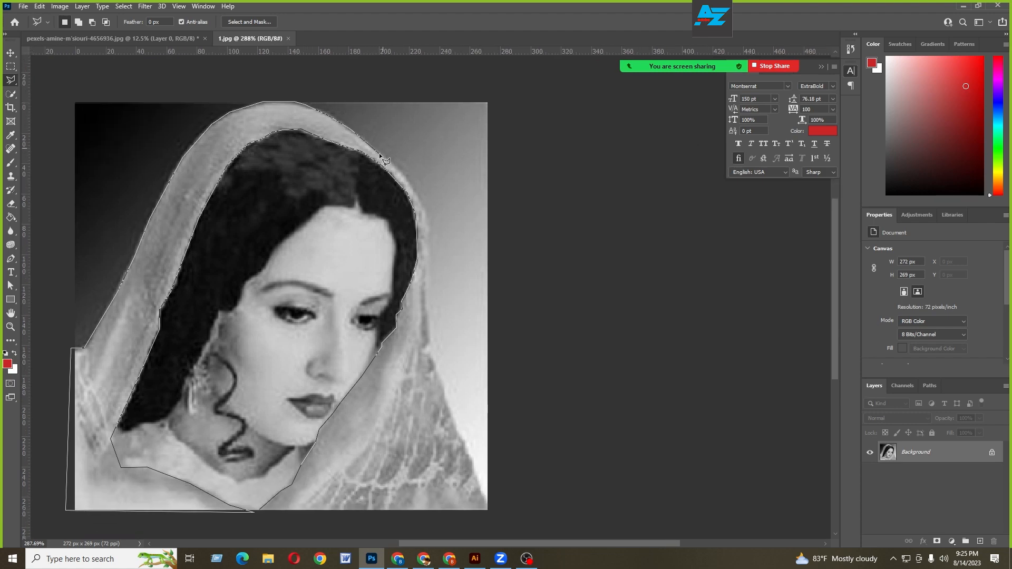
Trace the veil's outer right edge down to the image's lower-right corner and close the lasso selection at its starting point.
{"action": "left_click", "coordinate": [427, 227]}
{"action": "scroll", "coordinate": [435, 296], "scroll_direction": "down", "scroll_amount": 3}
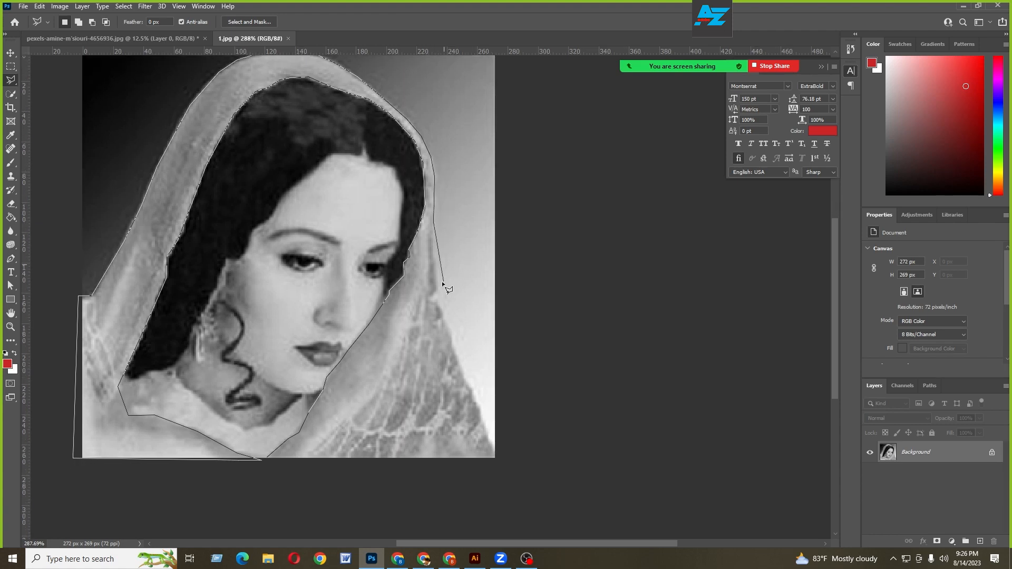
{"action": "left_click_drag", "start_coordinate": [442, 298], "coordinate": [454, 287]}
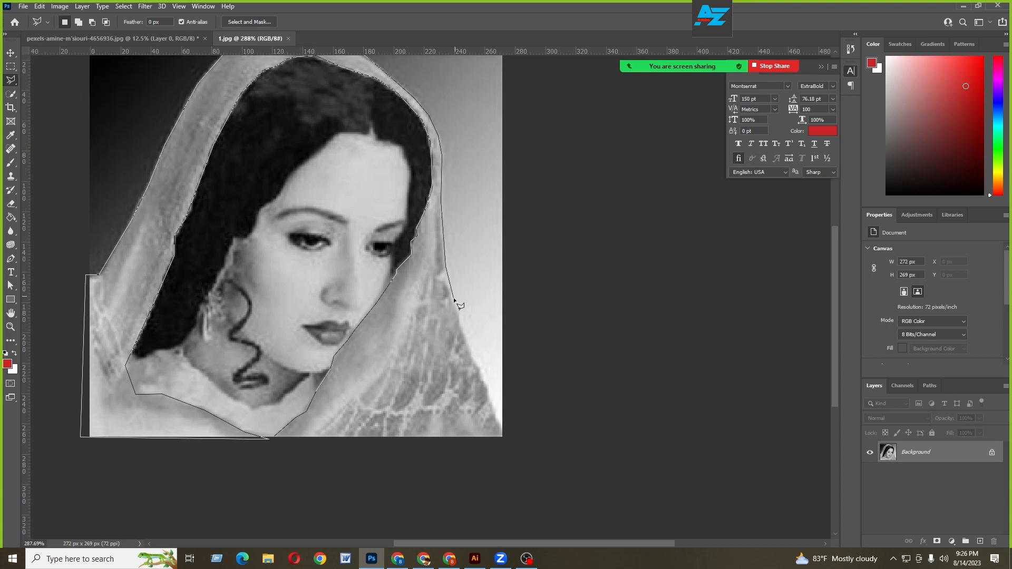
{"action": "scroll", "coordinate": [458, 305], "scroll_direction": "down", "scroll_amount": 1}
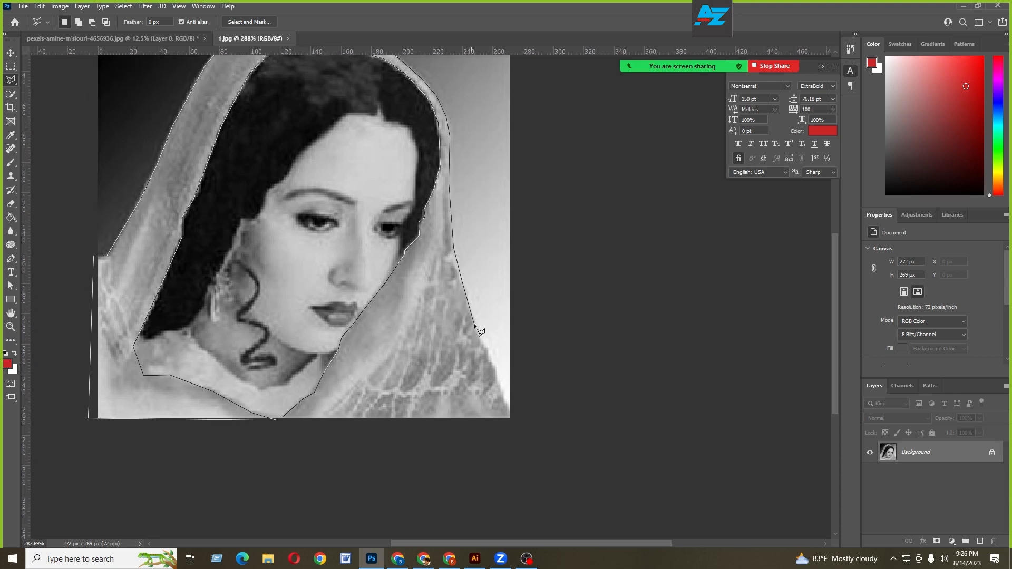
{"action": "left_click", "coordinate": [473, 323]}
{"action": "left_click", "coordinate": [517, 431]}
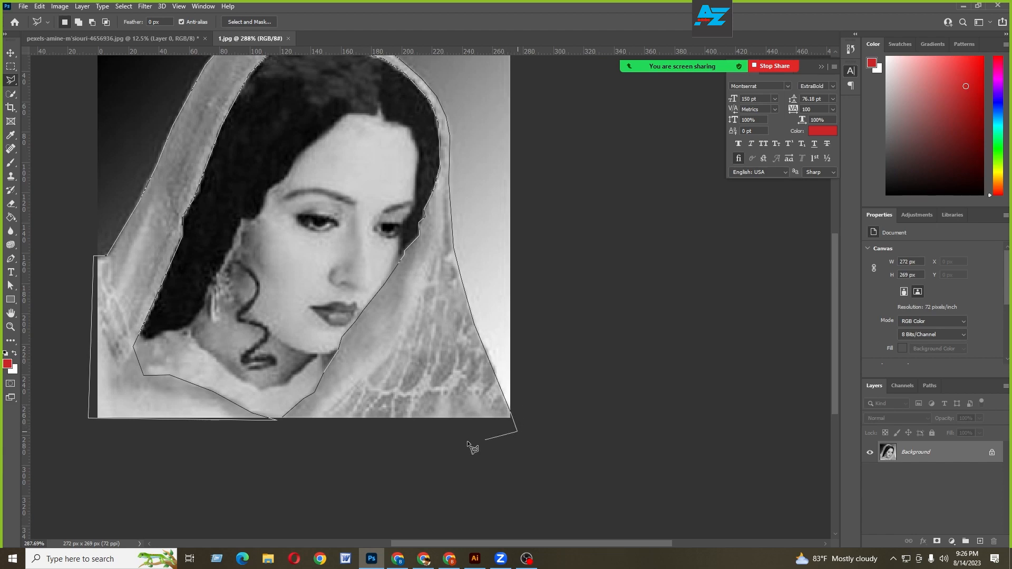
{"action": "left_click", "coordinate": [282, 422]}
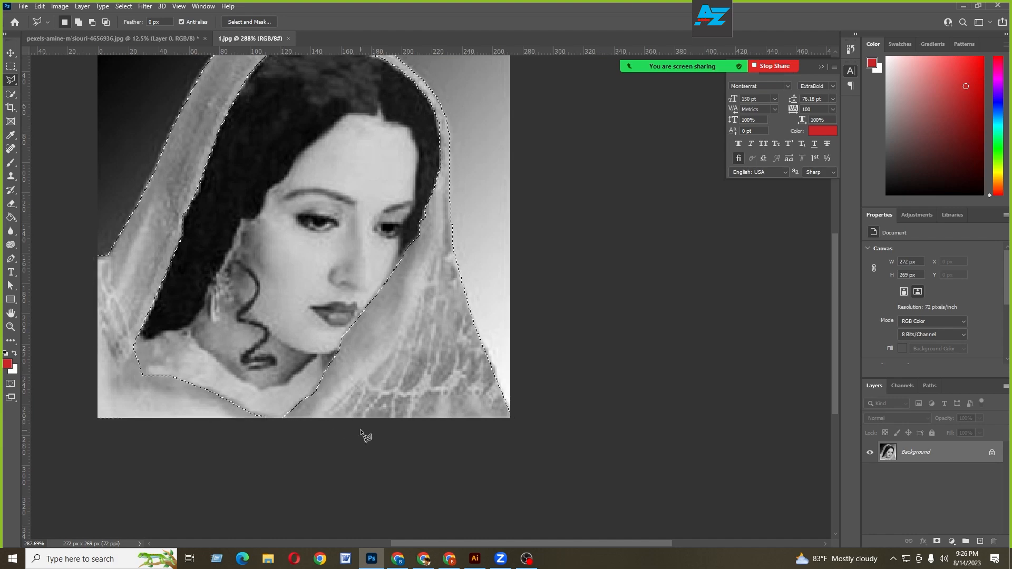
Save the veil selection as a new channel named "Saree".
{"action": "mouse_move", "coordinate": [301, 290]}
{"action": "left_mouse_down"}
{"action": "mouse_move", "coordinate": [359, 415]}
{"action": "mouse_move", "coordinate": [392, 350]}
{"action": "left_mouse_up"}
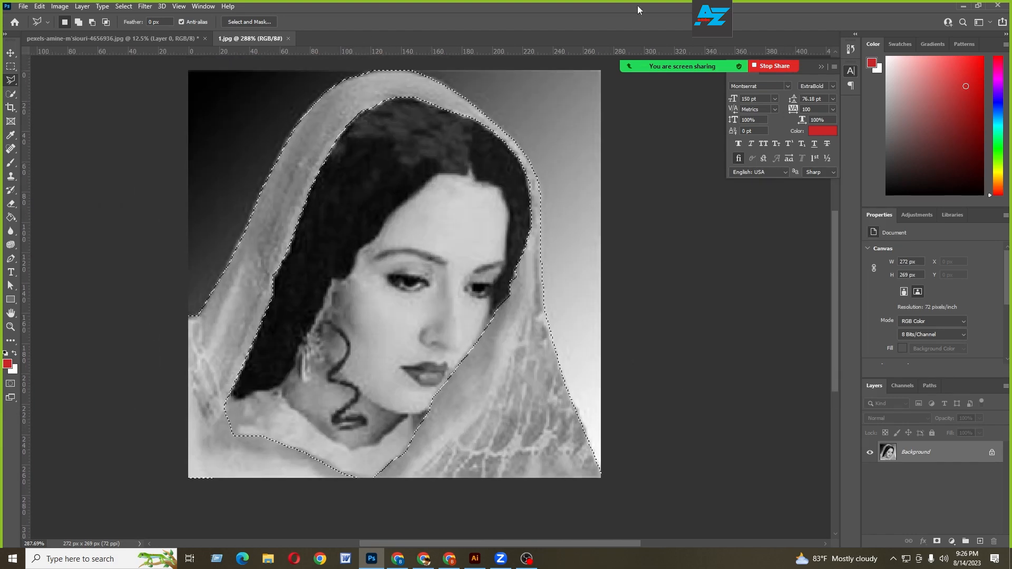
{"action": "left_click_drag", "start_coordinate": [371, 169], "coordinate": [344, 215]}
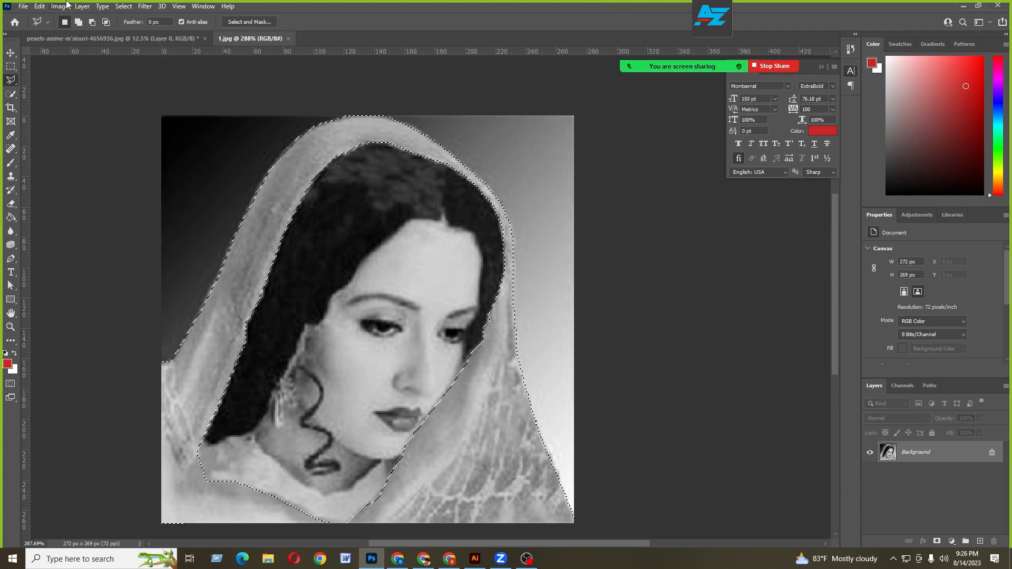
{"action": "left_click", "coordinate": [124, 7]}
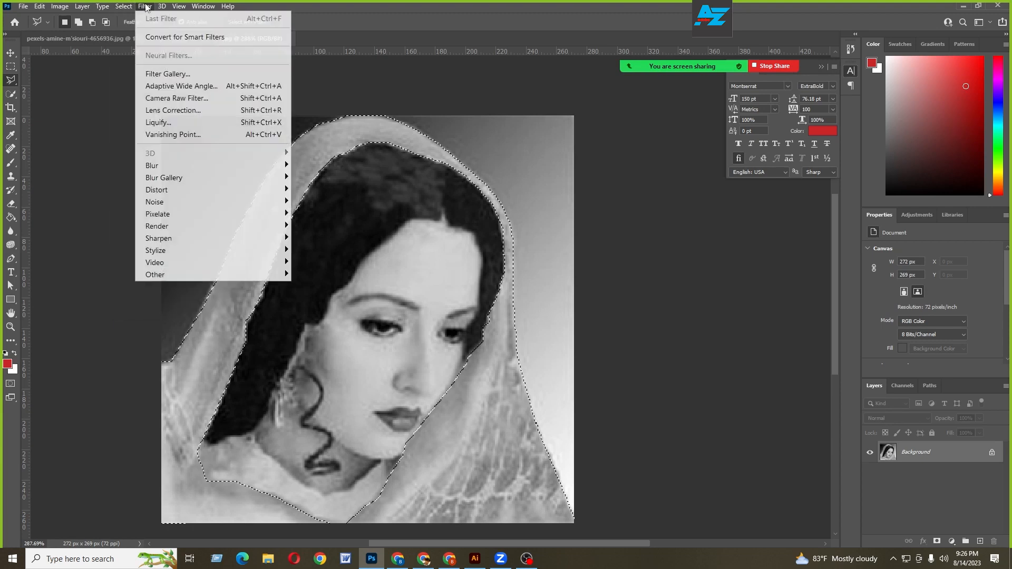
{"action": "mouse_move", "coordinate": [123, 7]}
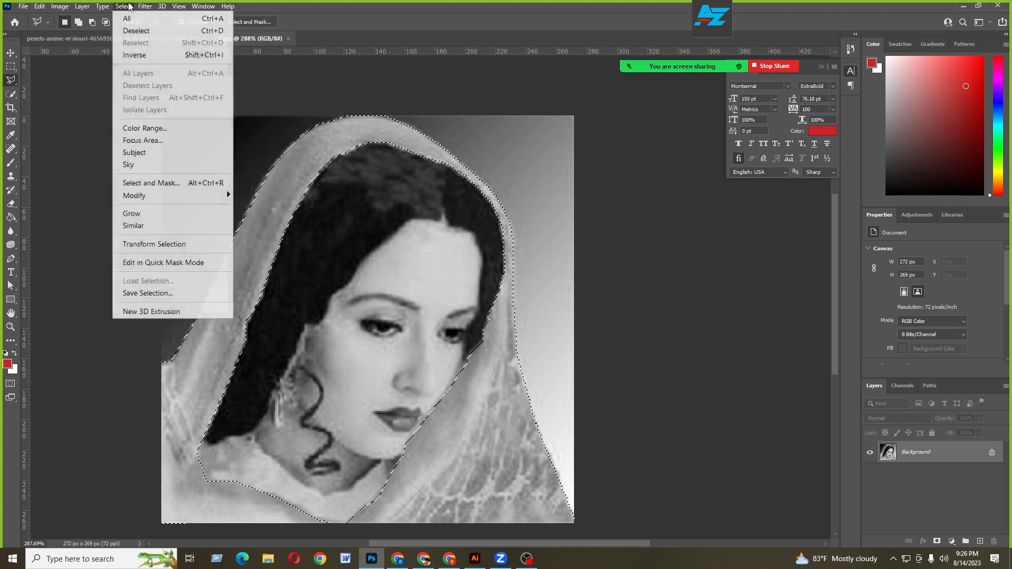
{"action": "left_click", "coordinate": [156, 293]}
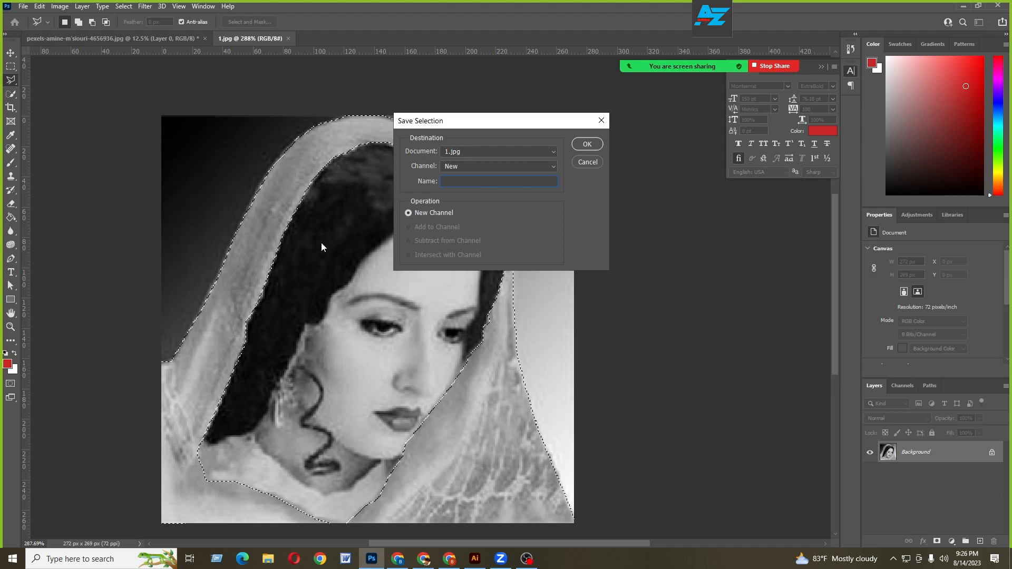
{"action": "type", "text": "Sa"}
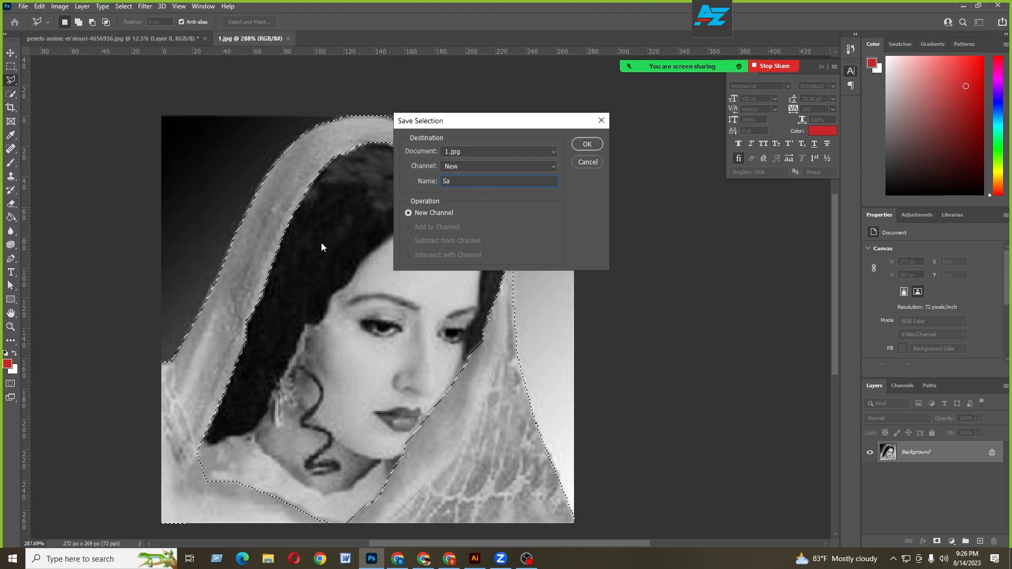
{"action": "type", "text": "ree"}
{"action": "left_click", "coordinate": [593, 141]}
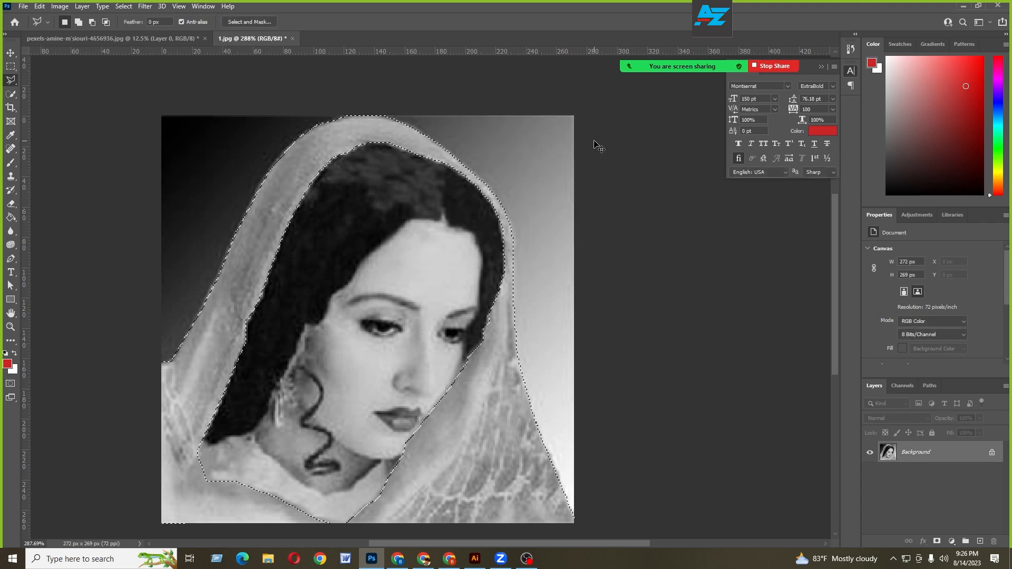
Clear the veil selection and reload it from the saved "Saree" channel as a new selection.
{"action": "key", "text": "ctrl+d"}
{"action": "left_click_drag", "start_coordinate": [570, 305], "coordinate": [561, 287]}
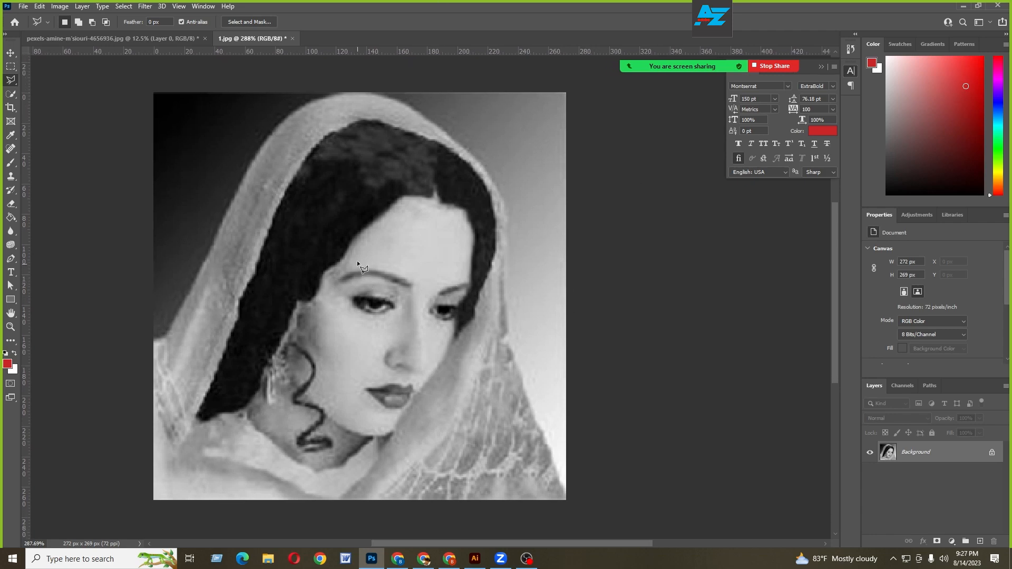
{"action": "left_click", "coordinate": [122, 7]}
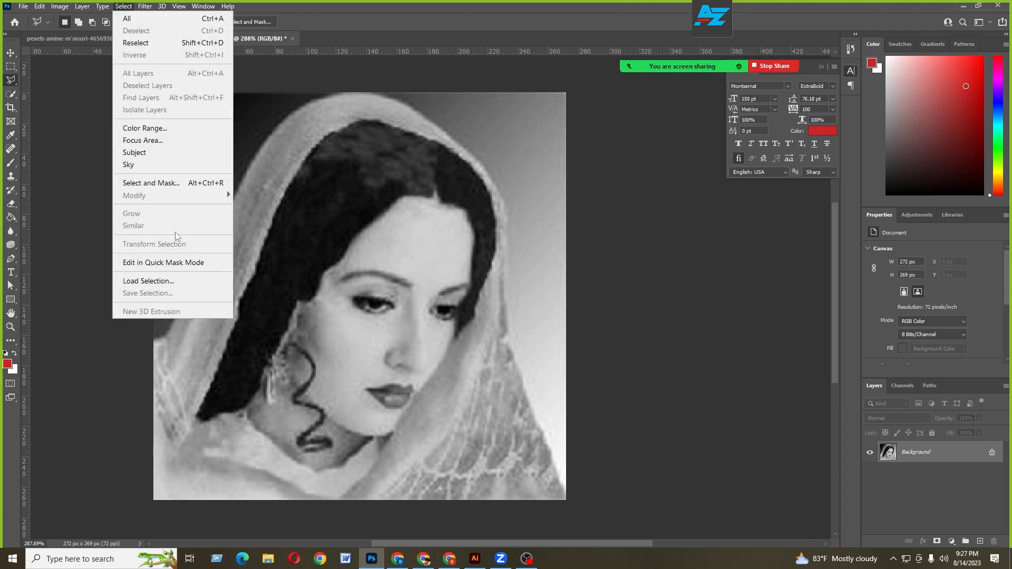
{"action": "left_click", "coordinate": [143, 279]}
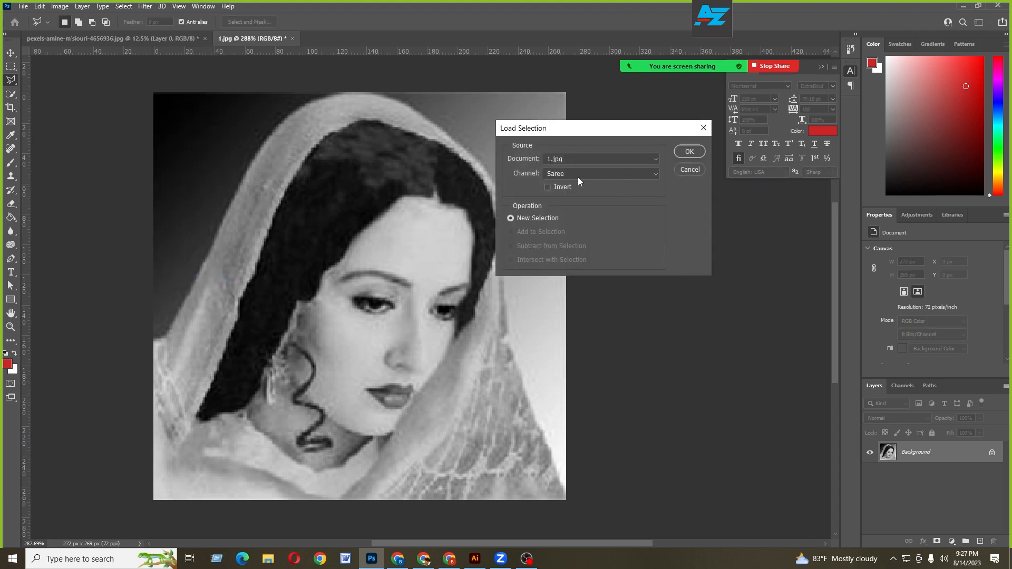
{"action": "left_click", "coordinate": [578, 178]}
{"action": "left_click", "coordinate": [570, 184]}
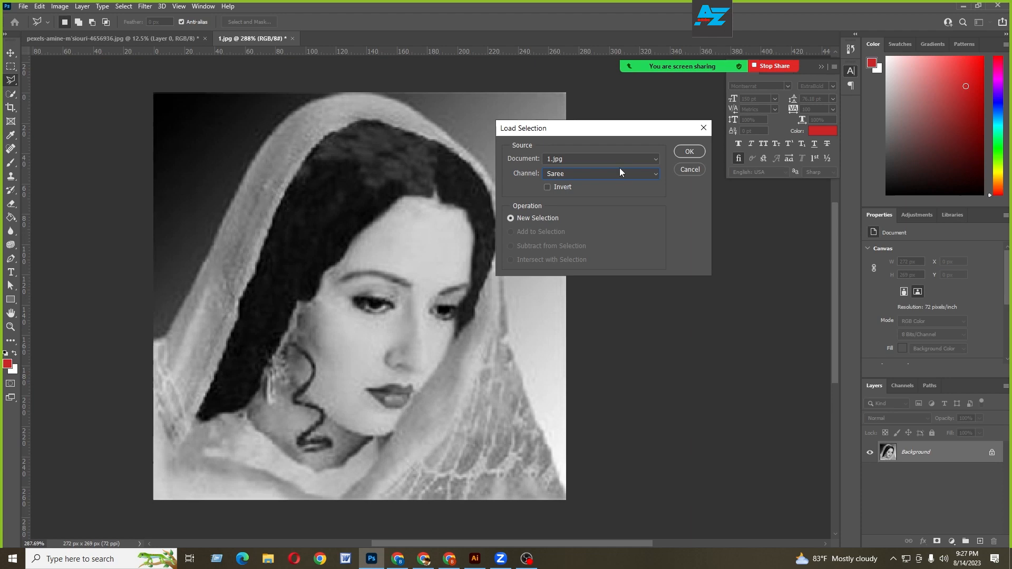
{"action": "left_click", "coordinate": [684, 153]}
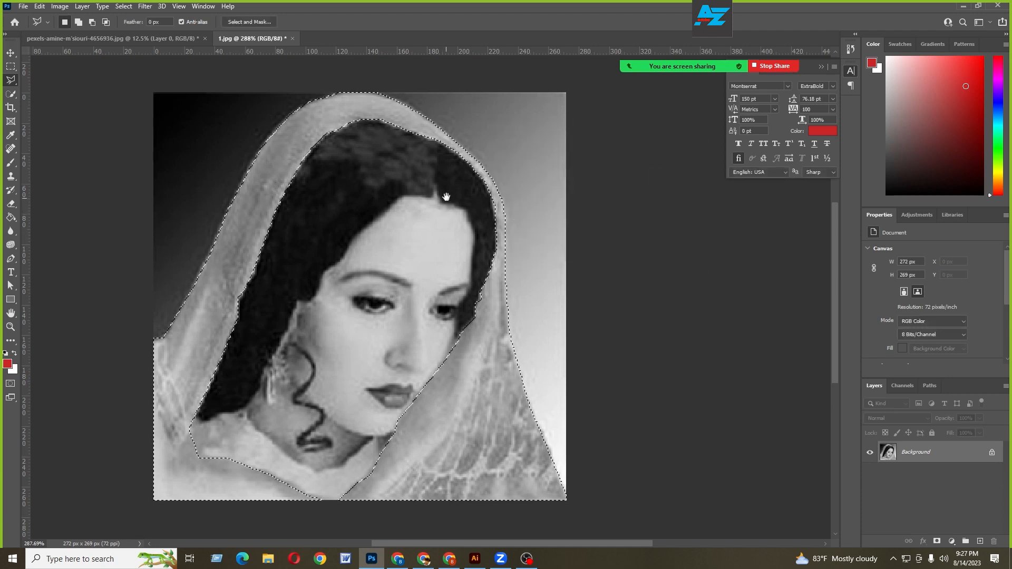
Deselect the veil and trace the upper edge of the cloth around the neck with the Polygonal Lasso, ending below the chin.
{"action": "scroll", "coordinate": [447, 220], "scroll_direction": "up", "scroll_amount": 1}
{"action": "key", "text": "ctrl+d"}
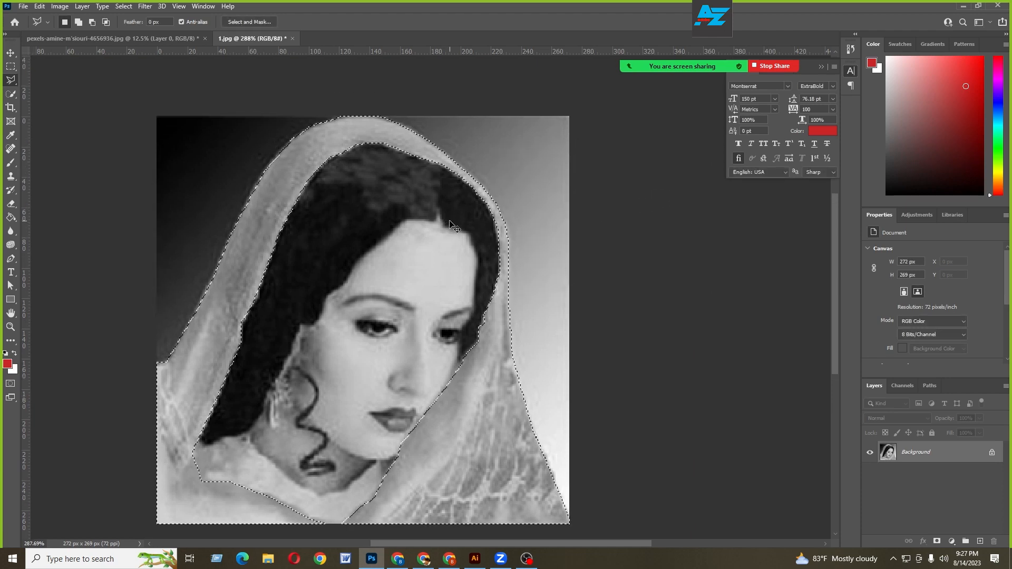
{"action": "left_click_drag", "start_coordinate": [457, 272], "coordinate": [475, 263]}
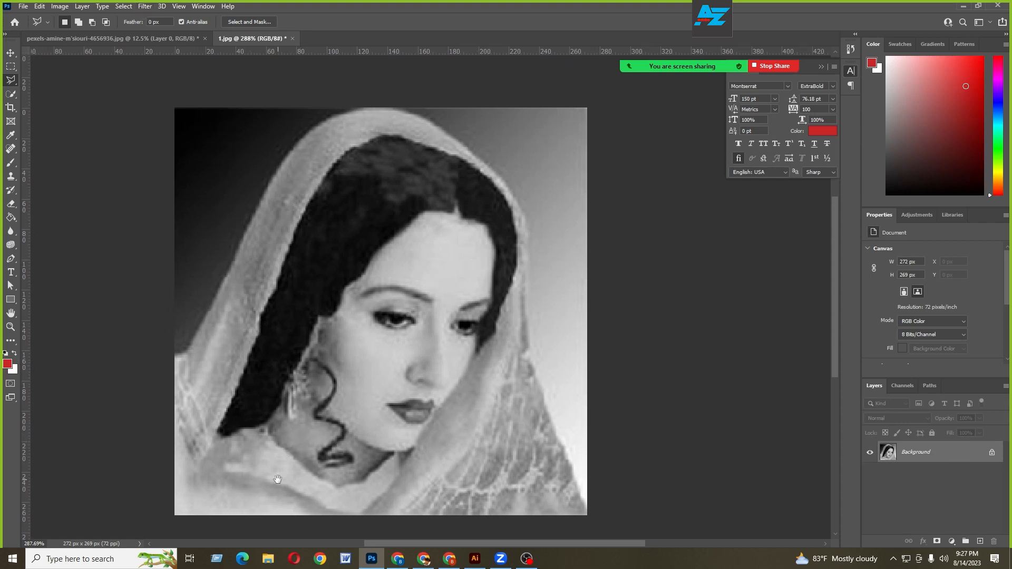
{"action": "left_click_drag", "start_coordinate": [277, 476], "coordinate": [266, 433]}
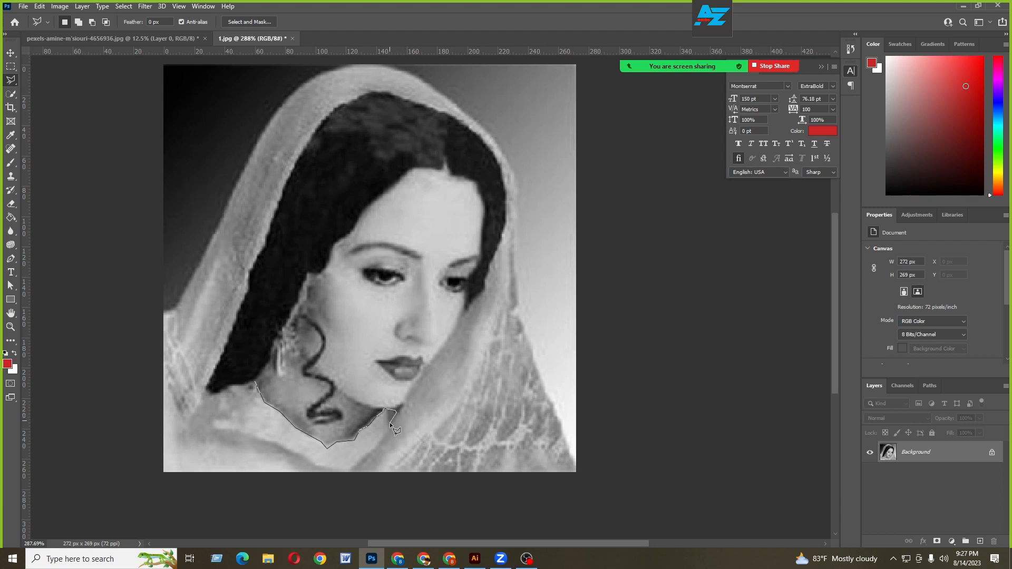
{"action": "scroll", "coordinate": [390, 422], "scroll_direction": "up", "scroll_amount": 3}
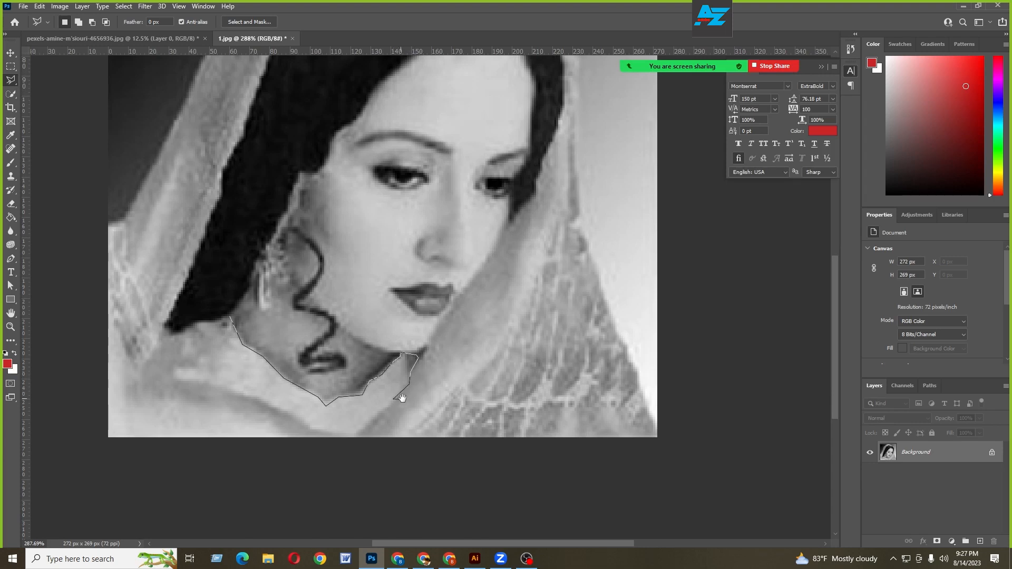
{"action": "left_click_drag", "start_coordinate": [402, 398], "coordinate": [493, 355]}
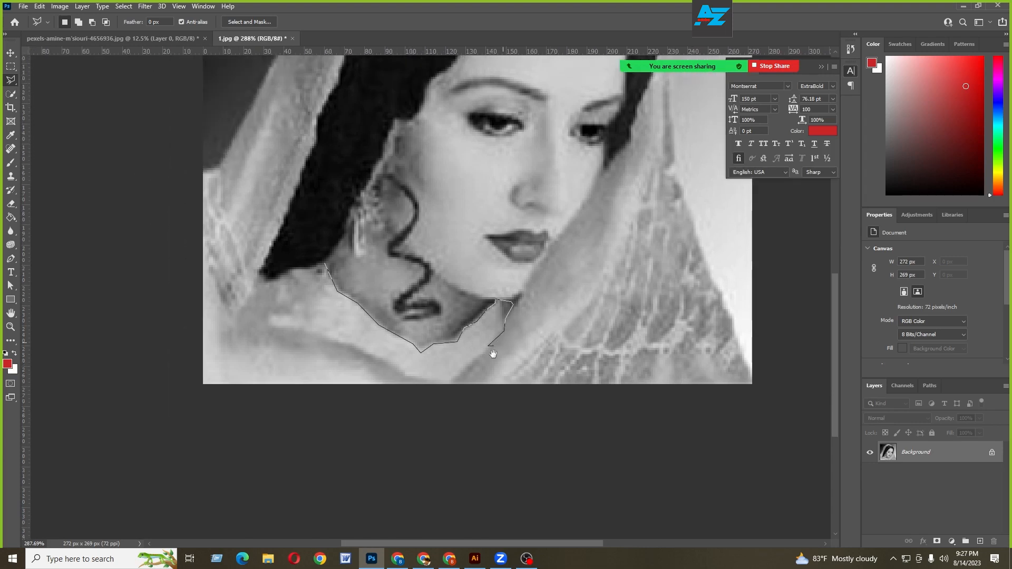
Trace the neck cloth's lower edge along the image bottom and back up to the hair tip, closing the lasso selection.
{"action": "left_click", "coordinate": [451, 381]}
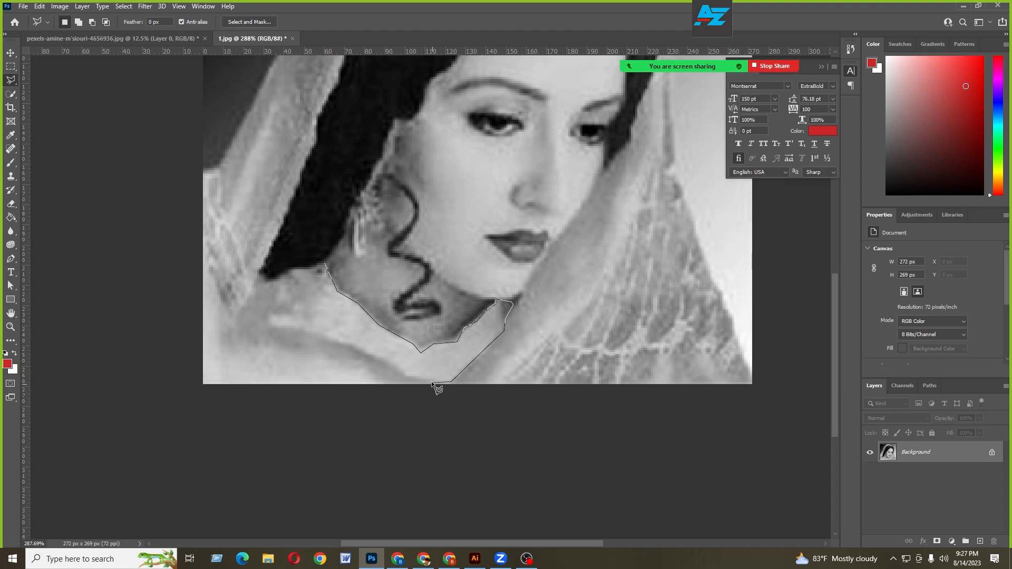
{"action": "left_click", "coordinate": [404, 378]}
{"action": "key", "text": "BackSpace"}
{"action": "left_click", "coordinate": [336, 338]}
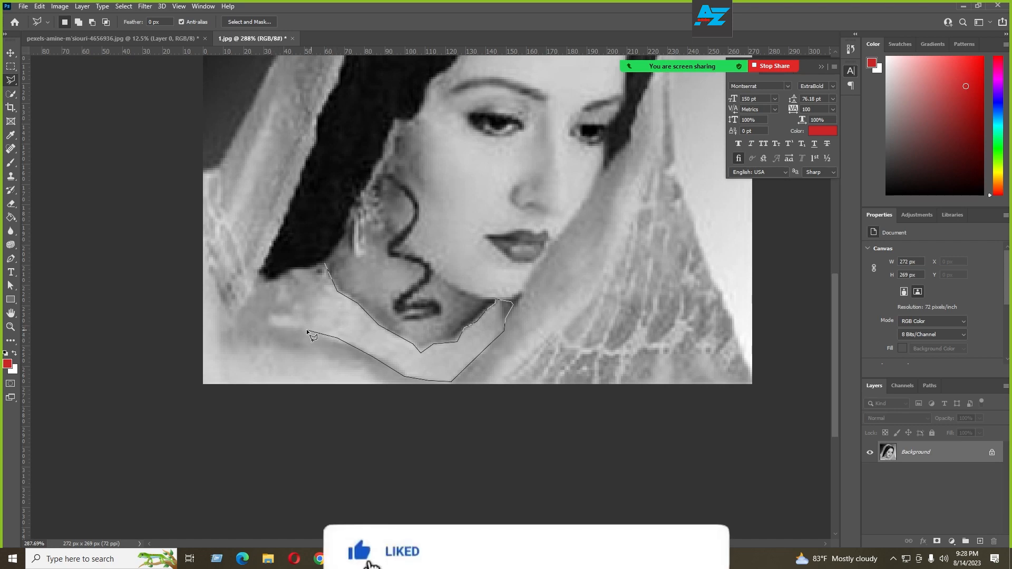
{"action": "left_click", "coordinate": [305, 329]}
{"action": "left_click", "coordinate": [272, 325]}
{"action": "left_click", "coordinate": [269, 304]}
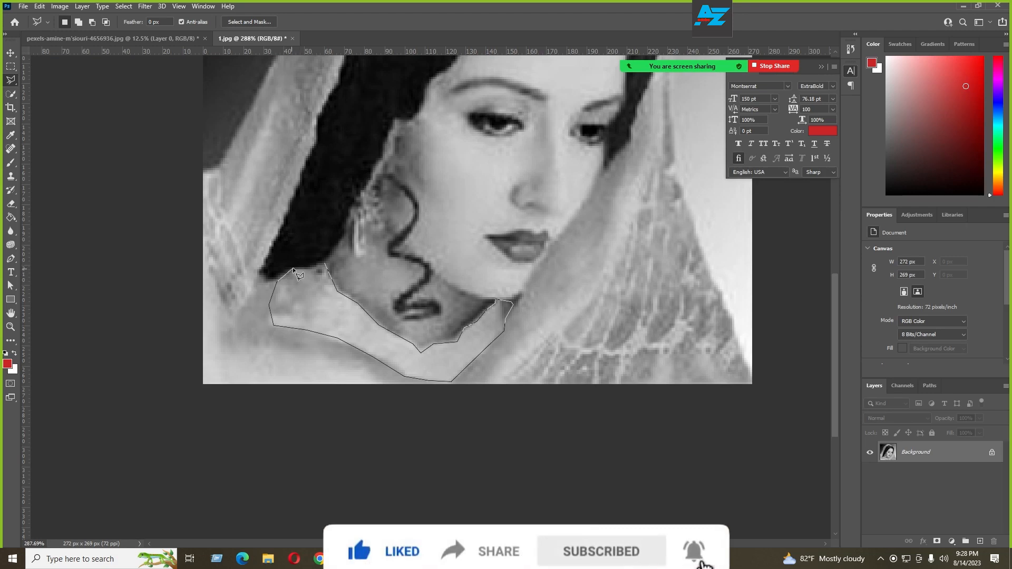
{"action": "left_click", "coordinate": [324, 261]}
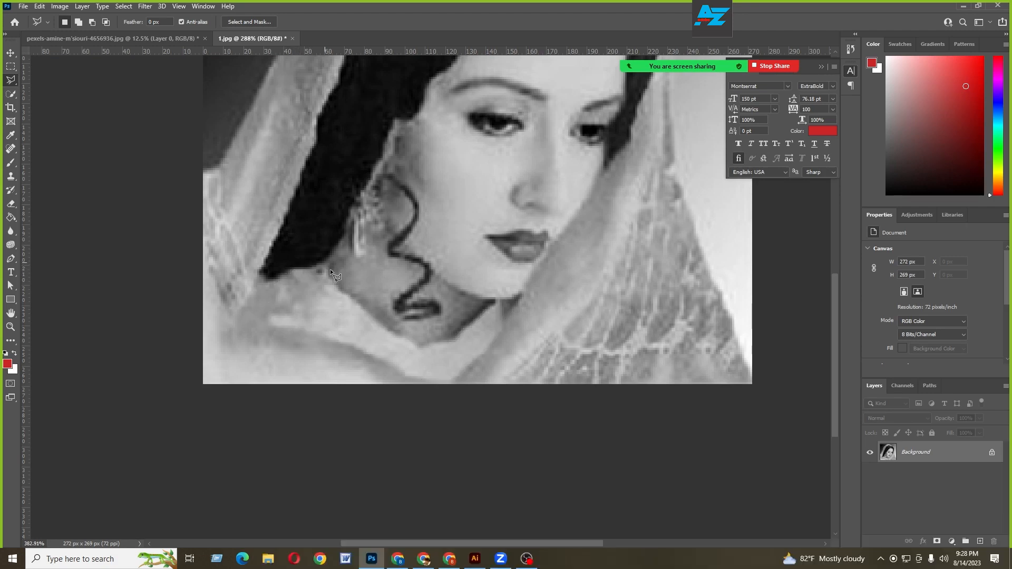
Save the neck cloth selection as a new channel named "Orna".
{"action": "scroll", "coordinate": [457, 295], "scroll_direction": "down", "scroll_amount": 6}
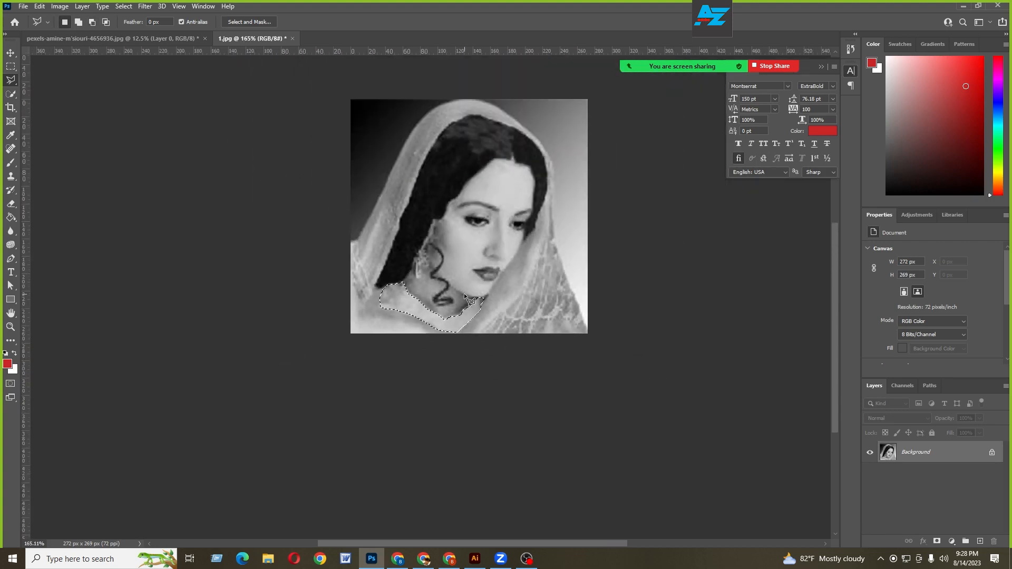
{"action": "left_click_drag", "start_coordinate": [423, 312], "coordinate": [379, 360]}
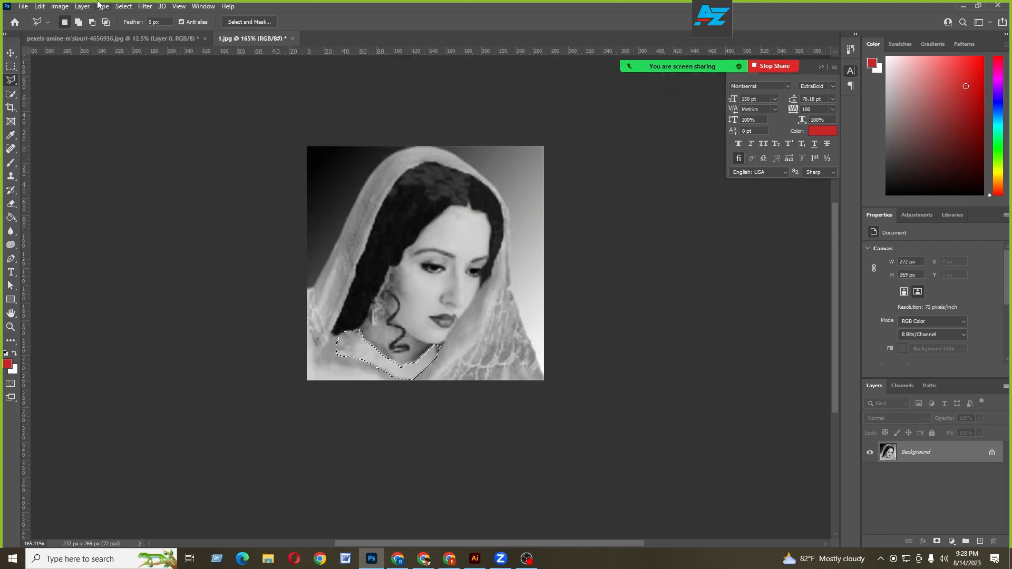
{"action": "left_click", "coordinate": [131, 6]}
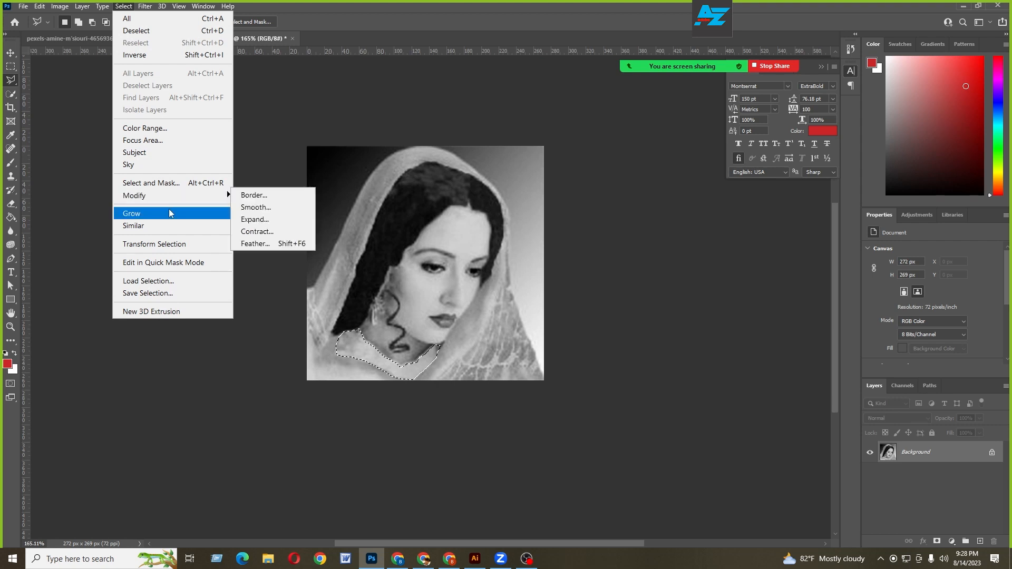
{"action": "left_click", "coordinate": [148, 293]}
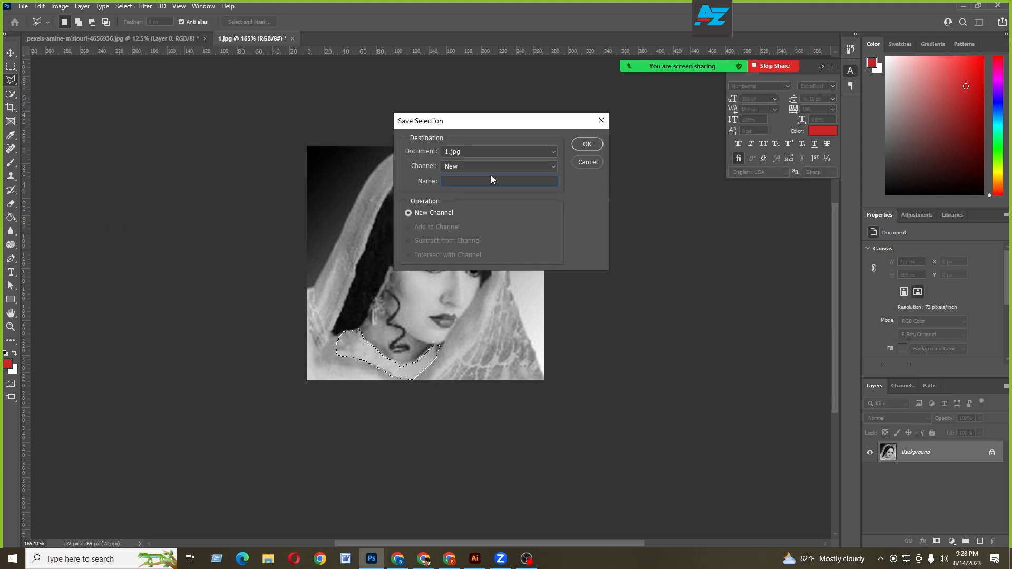
{"action": "type", "text": "Orna"}
{"action": "left_click", "coordinate": [579, 146]}
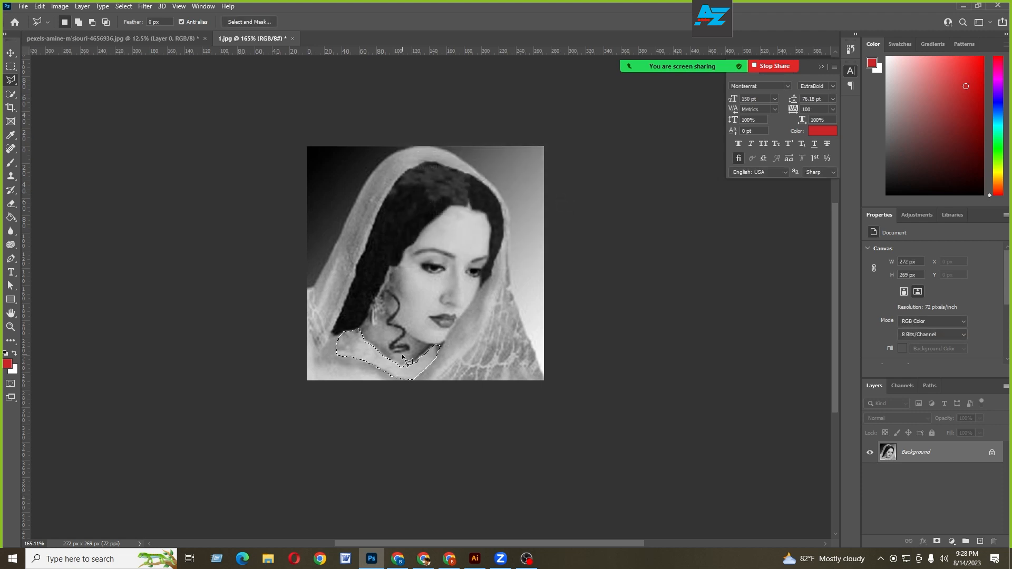
Deselect the neck cloth and start a lasso outline of the face along the neckline up to the chin.
{"action": "key", "text": "ctrl+d"}
{"action": "left_click_drag", "start_coordinate": [421, 299], "coordinate": [408, 314]}
{"action": "scroll", "coordinate": [407, 314], "scroll_direction": "up", "scroll_amount": 4}
{"action": "left_click_drag", "start_coordinate": [442, 280], "coordinate": [406, 229]}
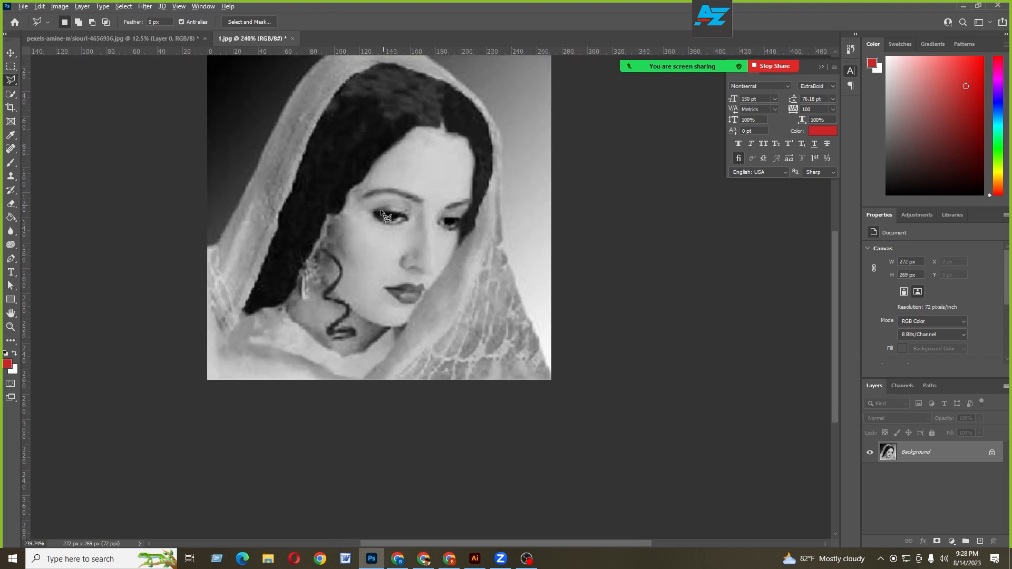
{"action": "scroll", "coordinate": [297, 319], "scroll_direction": "up", "scroll_amount": 1}
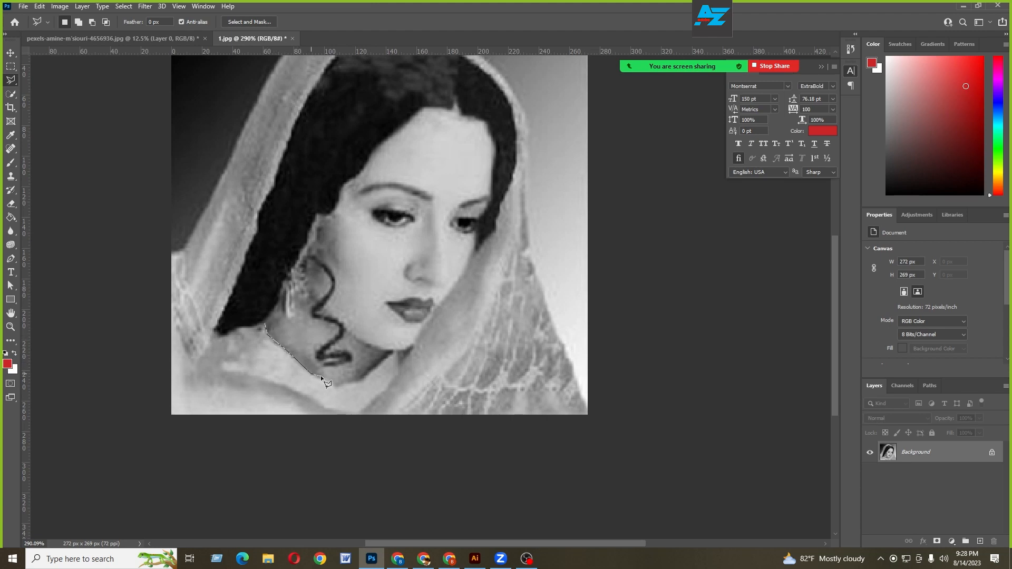
{"action": "left_click", "coordinate": [349, 382]}
{"action": "scroll", "coordinate": [408, 349], "scroll_direction": "up", "scroll_amount": 2}
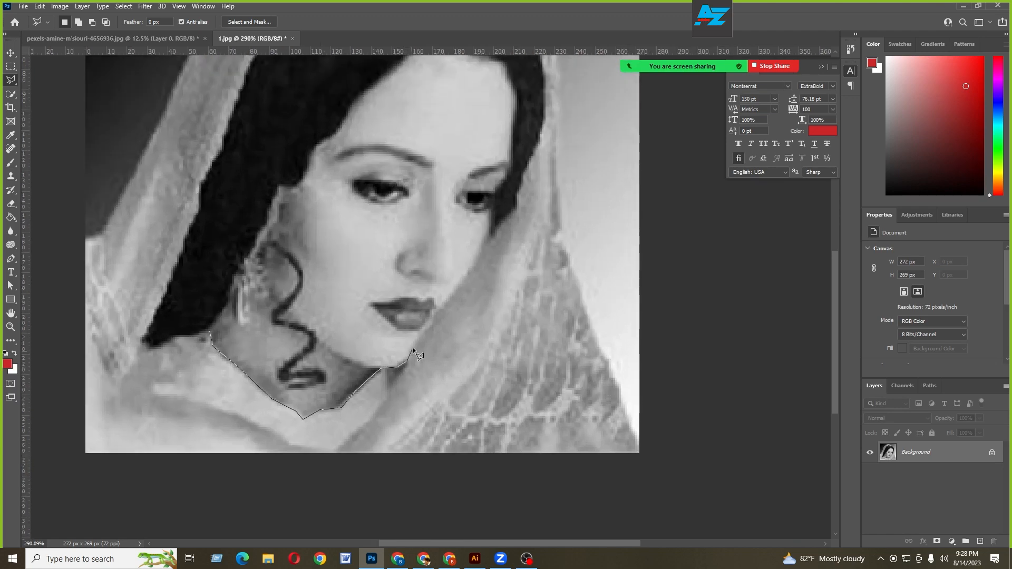
Continue the face outline up the right jaw and cheek, past the eye and over the top of the forehead.
{"action": "left_click", "coordinate": [421, 332]}
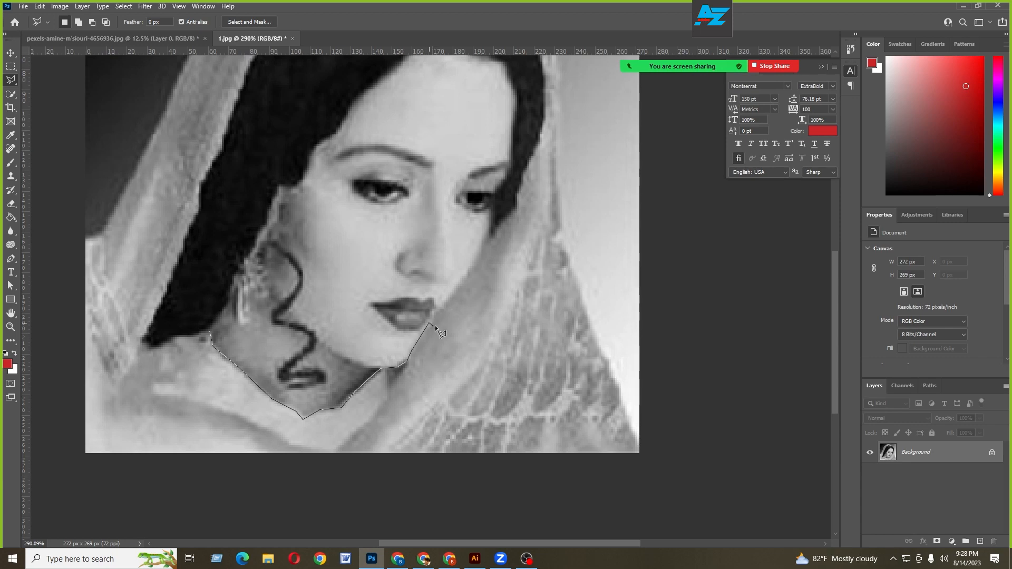
{"action": "left_click_drag", "start_coordinate": [447, 300], "coordinate": [427, 355]}
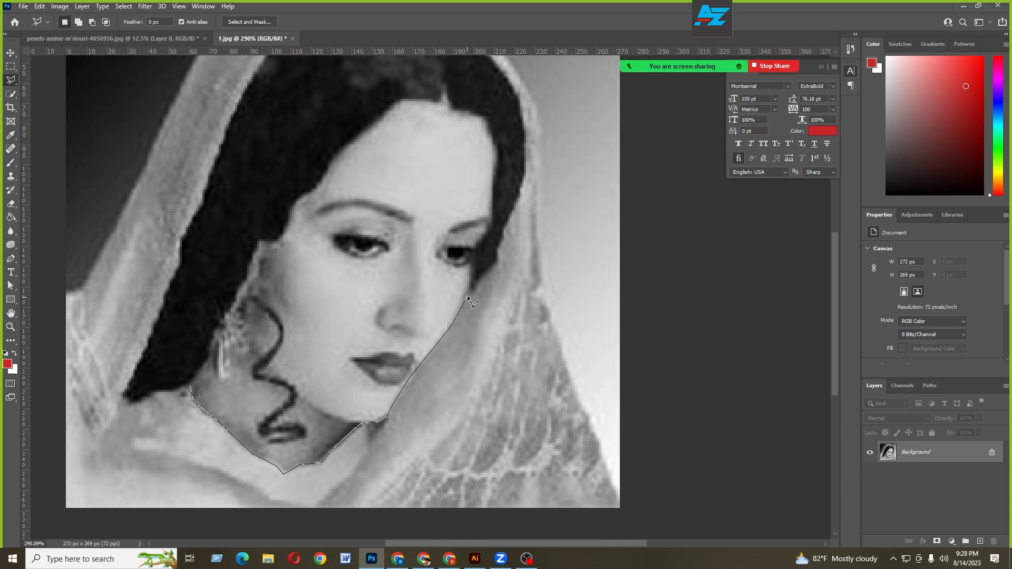
{"action": "left_click_drag", "start_coordinate": [477, 250], "coordinate": [476, 291]}
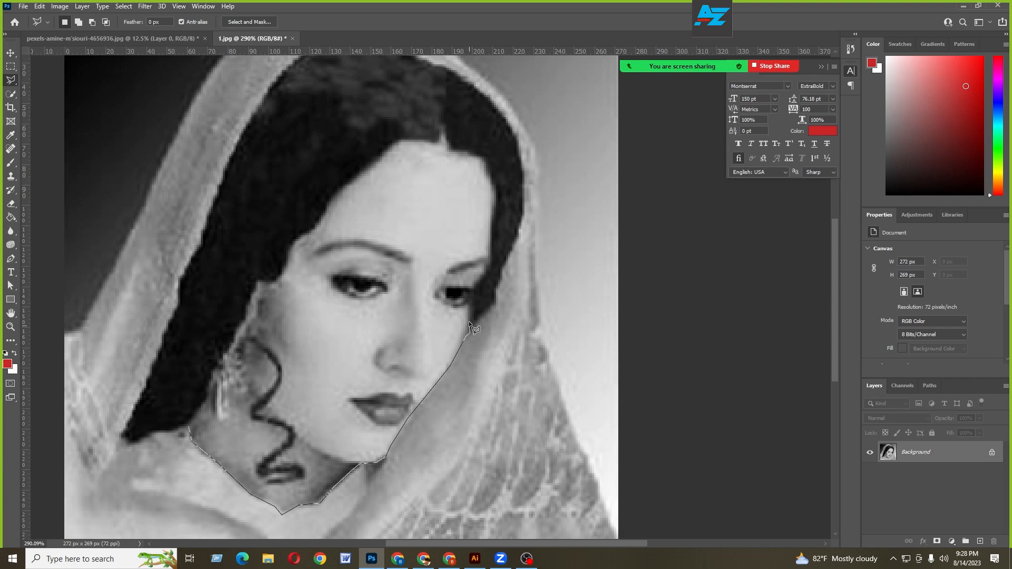
{"action": "left_click", "coordinate": [468, 293]}
{"action": "left_click", "coordinate": [484, 273]}
{"action": "left_click", "coordinate": [489, 255]}
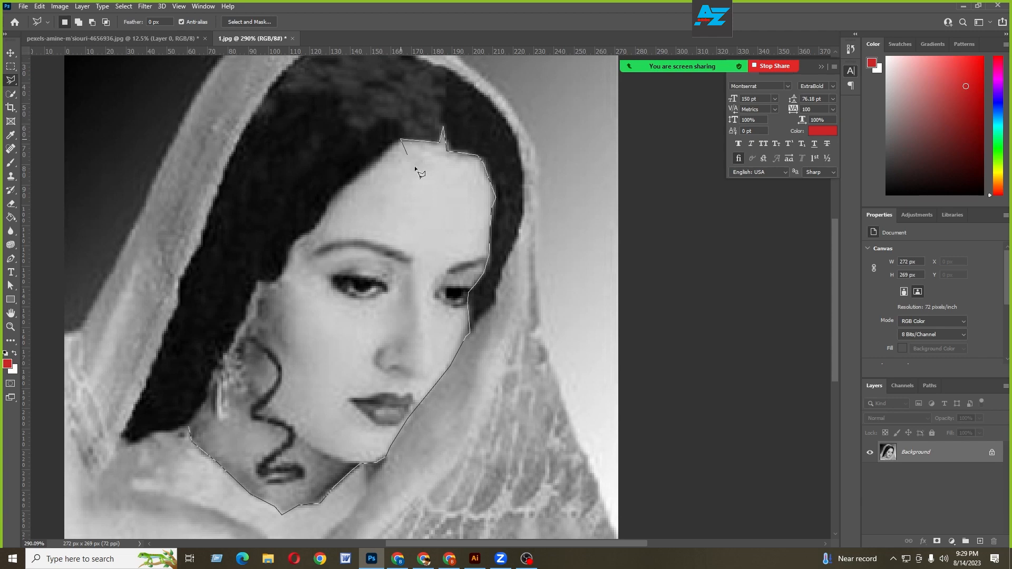
Trace the face outline down the left hairline and past the earring to the starting point, closing the selection.
{"action": "left_click_drag", "start_coordinate": [399, 190], "coordinate": [486, 167]}
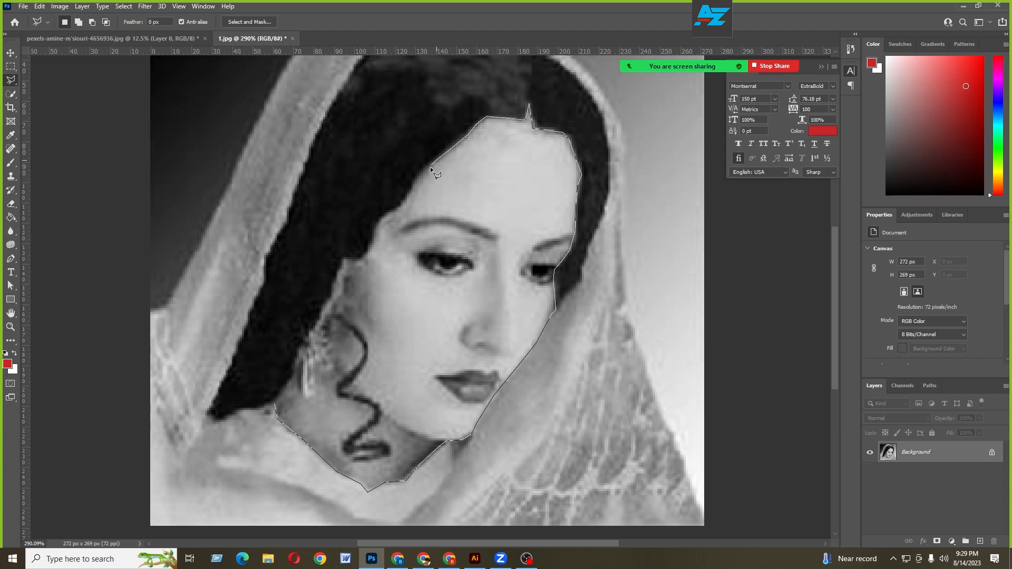
{"action": "left_click_drag", "start_coordinate": [422, 166], "coordinate": [457, 126]}
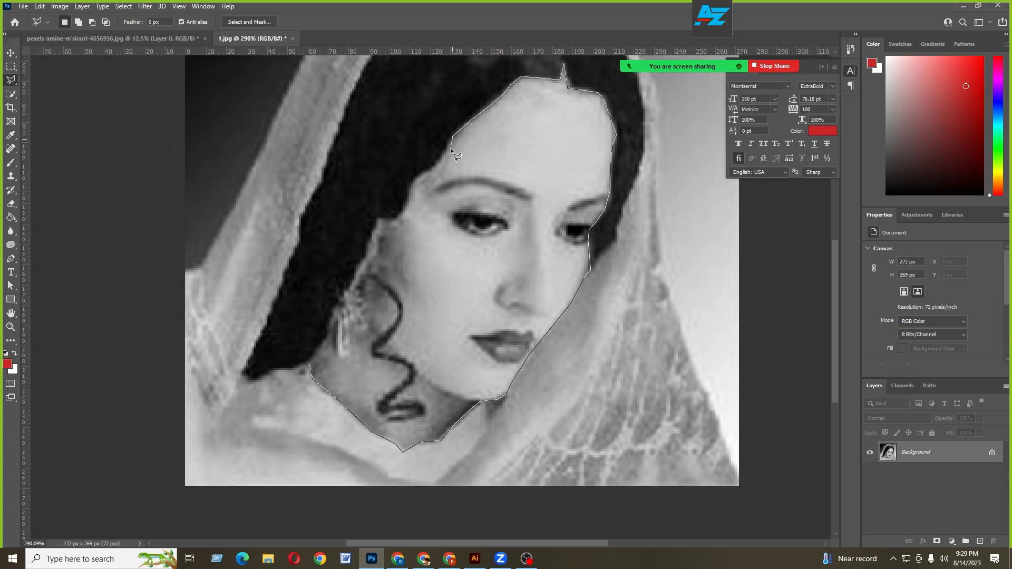
{"action": "left_click", "coordinate": [429, 171]}
{"action": "left_click", "coordinate": [394, 219]}
{"action": "left_click", "coordinate": [309, 361]}
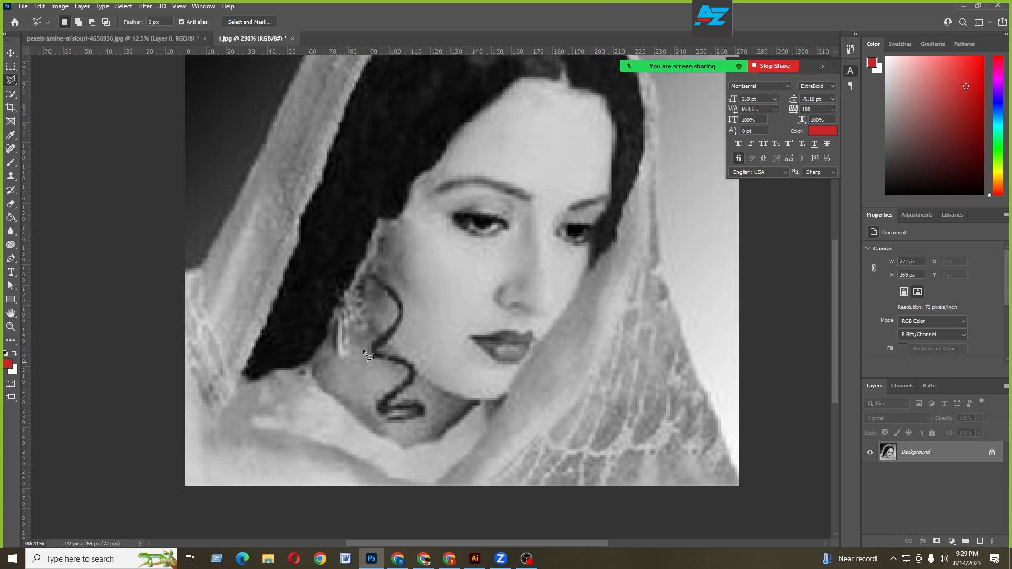
Save the face and neck selection as a new channel named "Face" and deselect it.
{"action": "scroll", "coordinate": [515, 235], "scroll_direction": "down", "scroll_amount": 1, "text": "alt"}
{"action": "scroll", "coordinate": [516, 236], "scroll_direction": "down", "scroll_amount": 1, "text": "alt"}
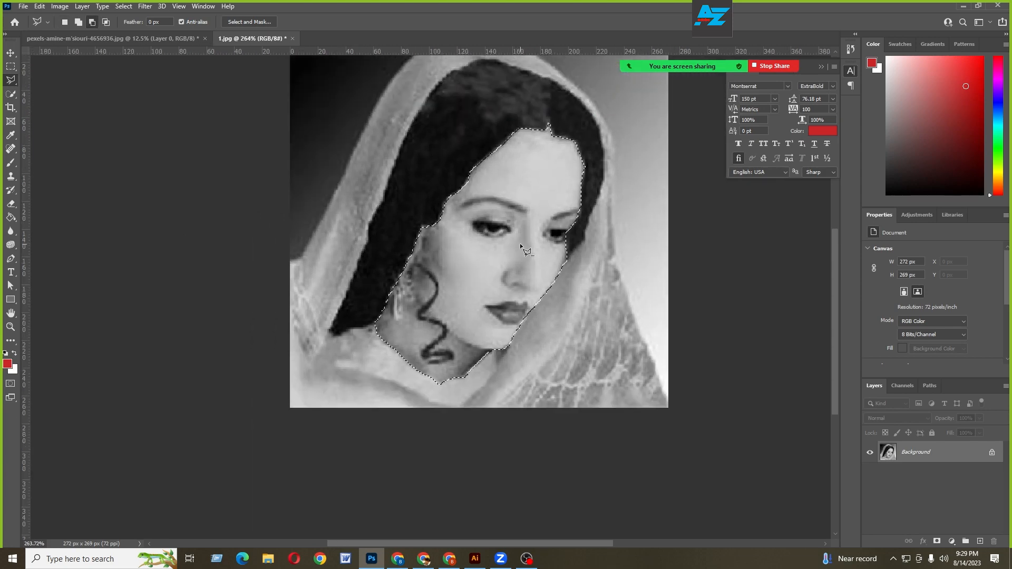
{"action": "left_click", "coordinate": [125, 7]}
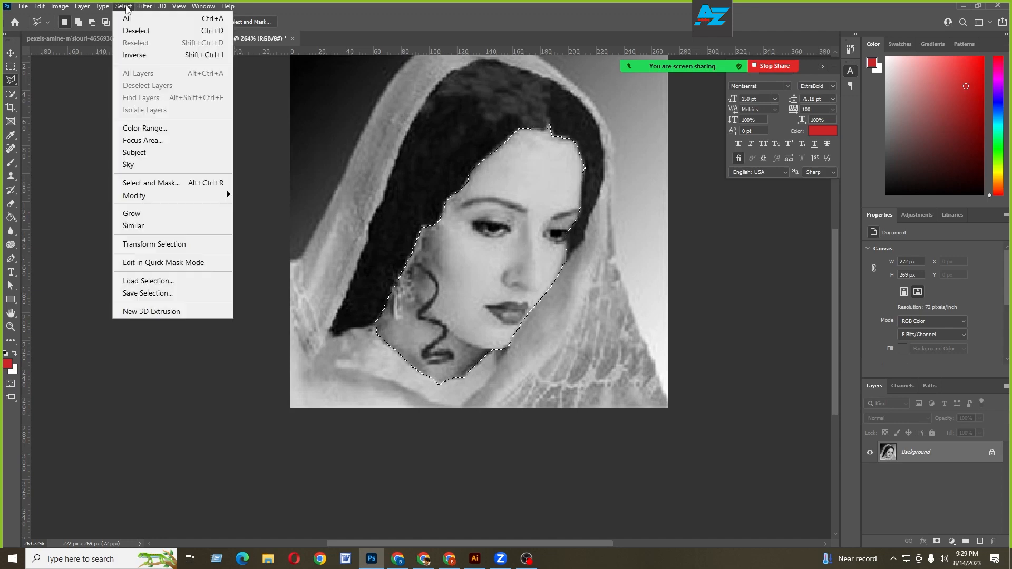
{"action": "left_click", "coordinate": [154, 295]}
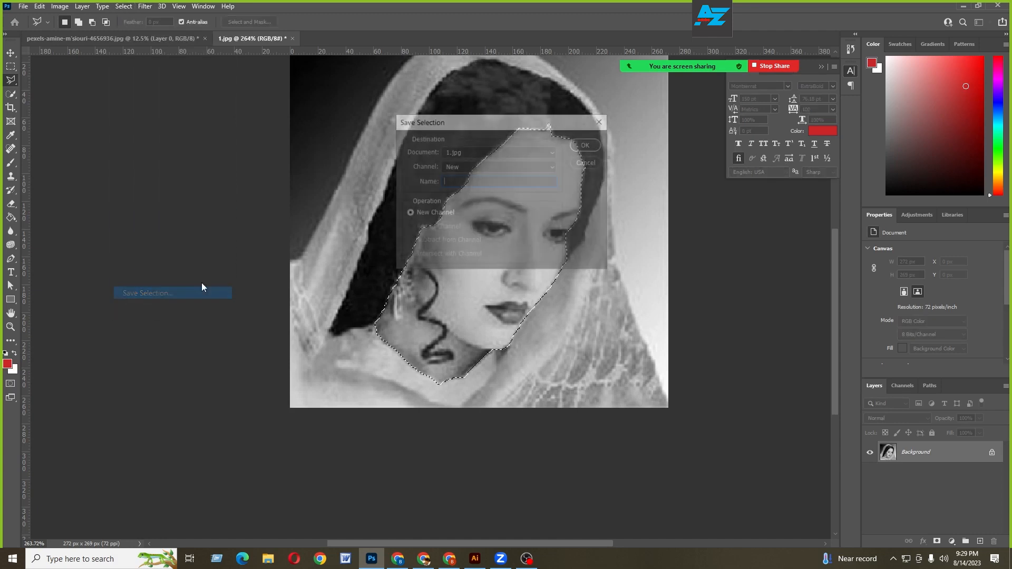
{"action": "type", "text": "Face"}
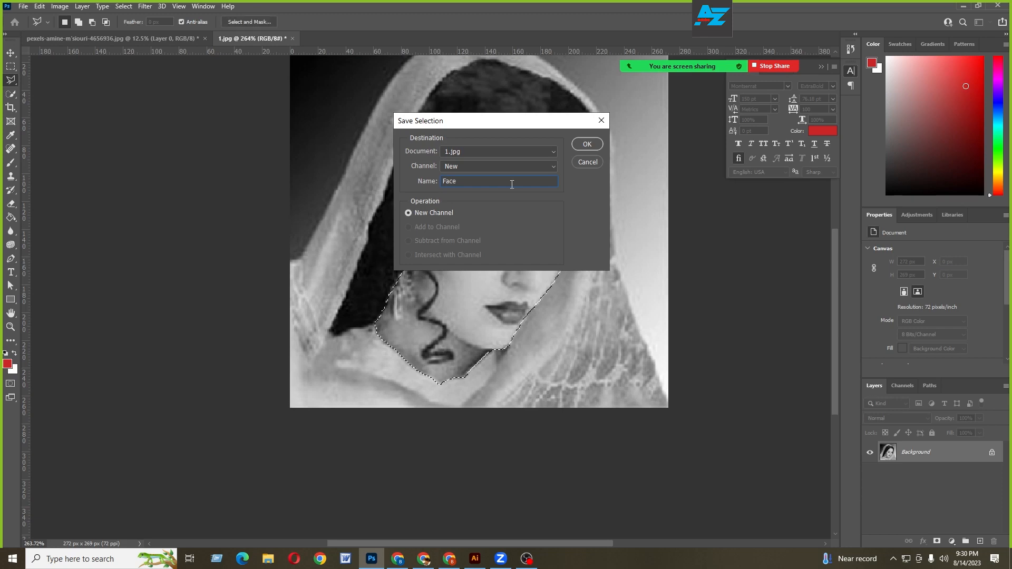
{"action": "key", "text": "Return"}
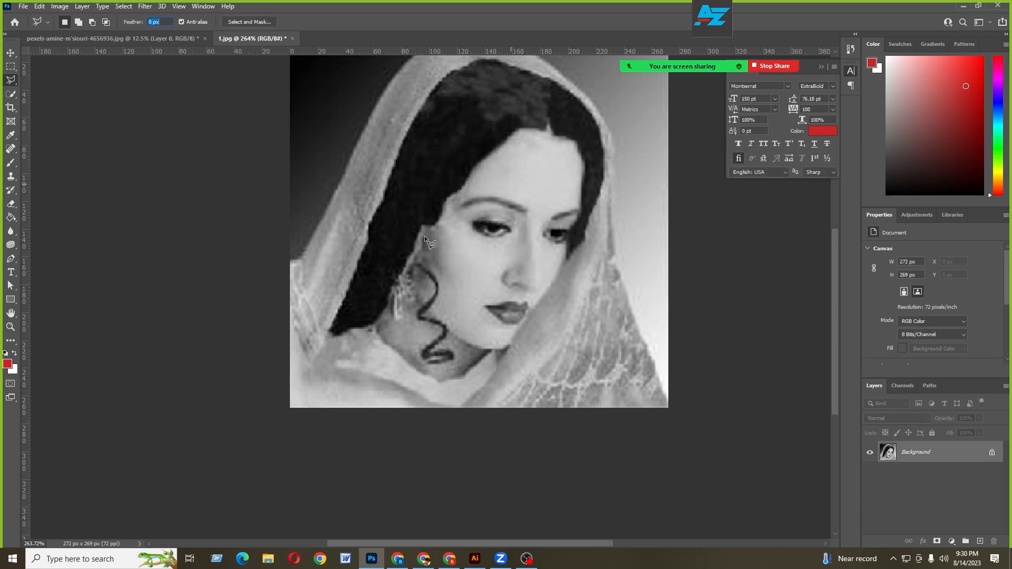
Trace the hair outline from its lower tip past the earring, along the forehead hairline, around the temple and up to the crown.
{"action": "key", "text": "space"}
{"action": "left_click_drag", "start_coordinate": [524, 112], "coordinate": [480, 175]}
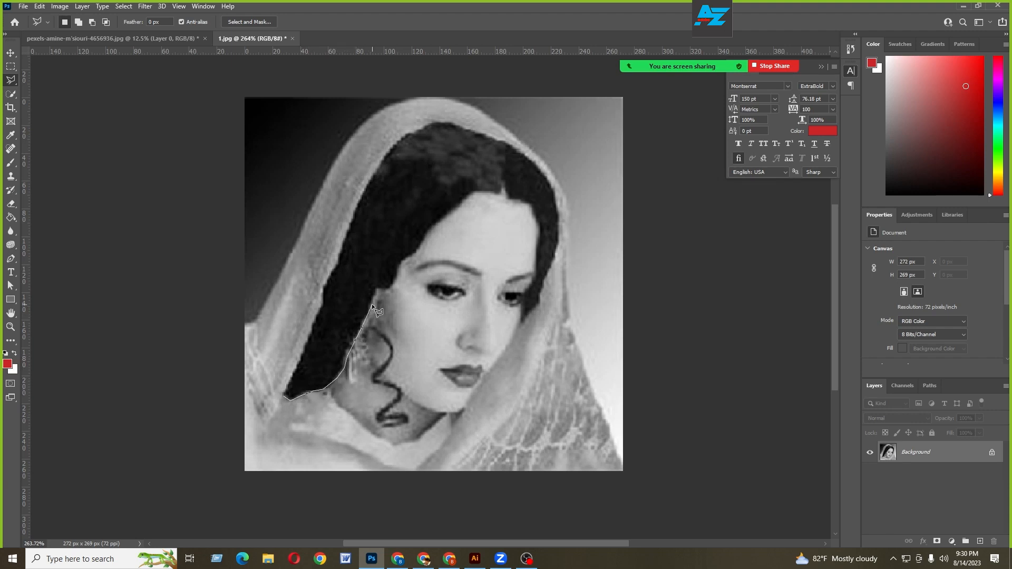
{"action": "left_click", "coordinate": [377, 289]}
{"action": "scroll", "coordinate": [381, 287], "scroll_direction": "up", "scroll_amount": 1}
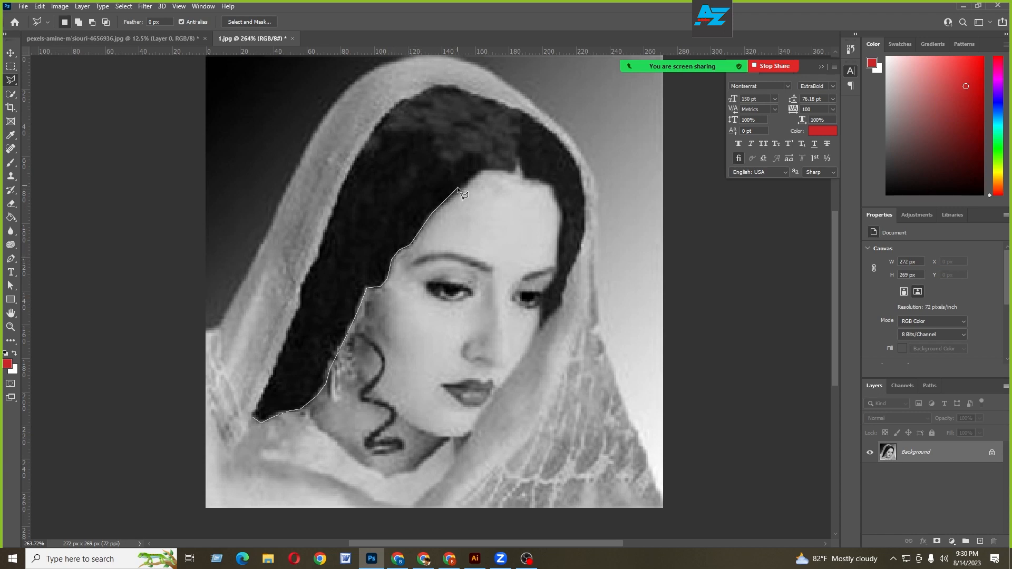
{"action": "left_click", "coordinate": [446, 198]}
{"action": "scroll", "coordinate": [584, 242], "scroll_direction": "up", "scroll_amount": 3}
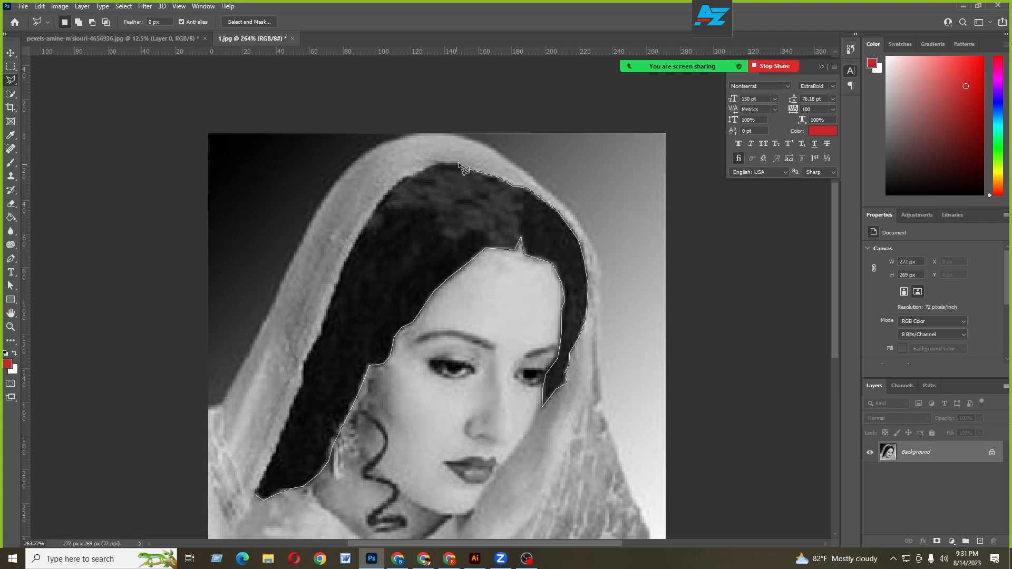
Continue the hair outline down the veil's inner edge from the crown to the lower tip, closing the selection.
{"action": "left_click", "coordinate": [405, 176]}
{"action": "left_click_drag", "start_coordinate": [423, 202], "coordinate": [466, 151]}
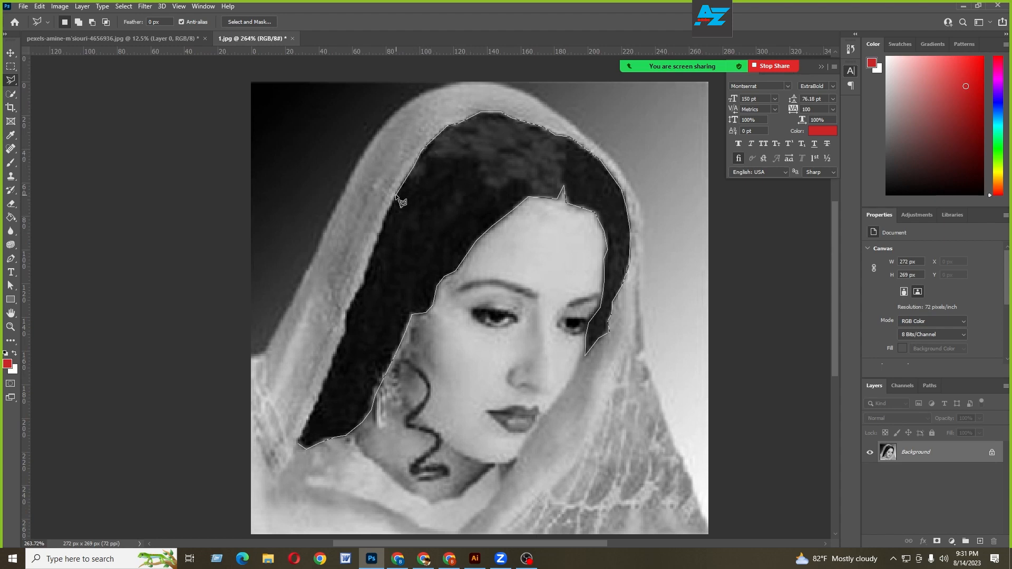
{"action": "left_click_drag", "start_coordinate": [416, 206], "coordinate": [473, 163]}
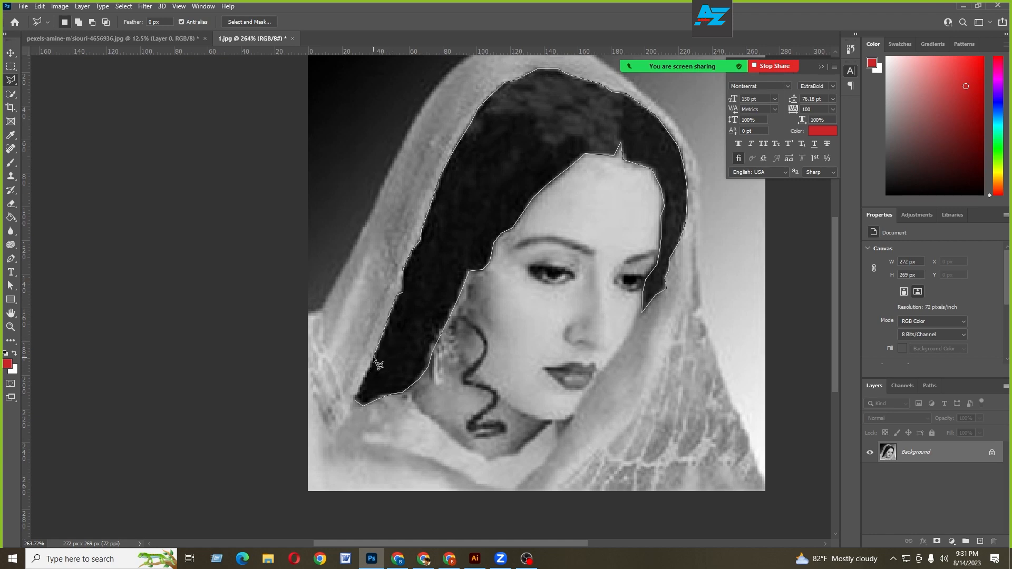
{"action": "left_click", "coordinate": [353, 400]}
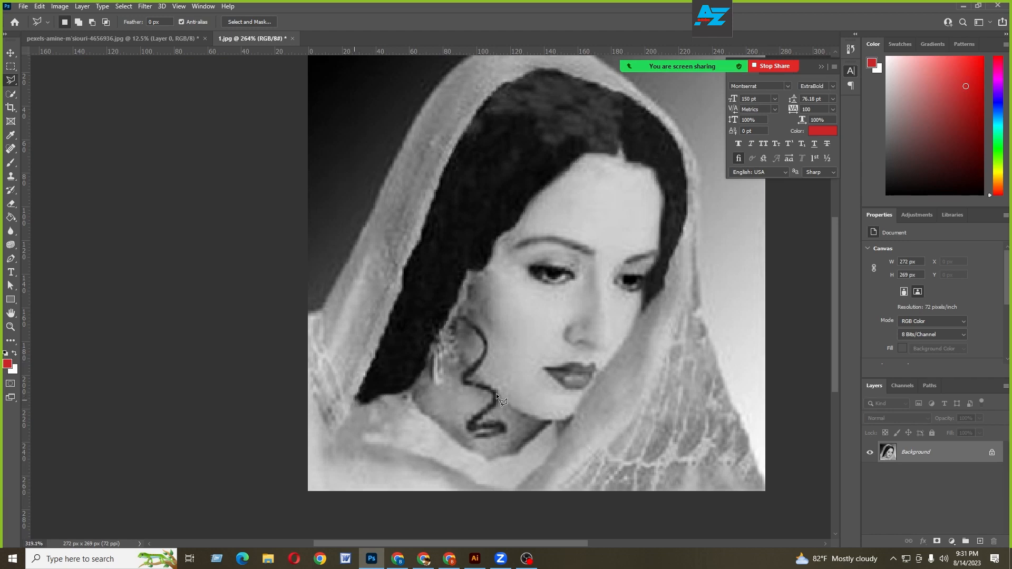
Save the hair selection as a new channel named "Hair" and deselect it.
{"action": "scroll", "coordinate": [503, 327], "scroll_direction": "up", "scroll_amount": 1}
{"action": "left_click_drag", "start_coordinate": [503, 327], "coordinate": [500, 333]}
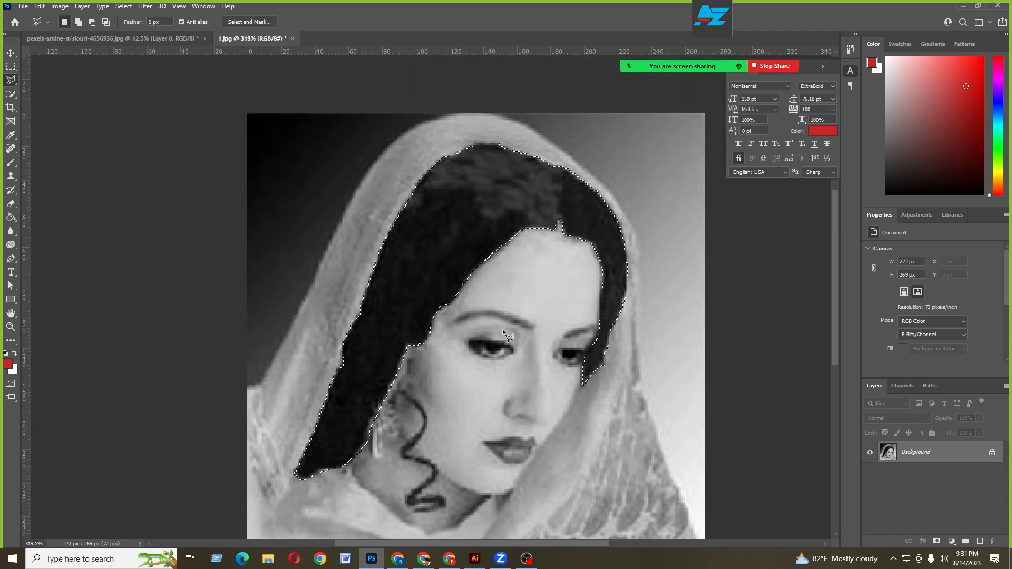
{"action": "left_click", "coordinate": [125, 8]}
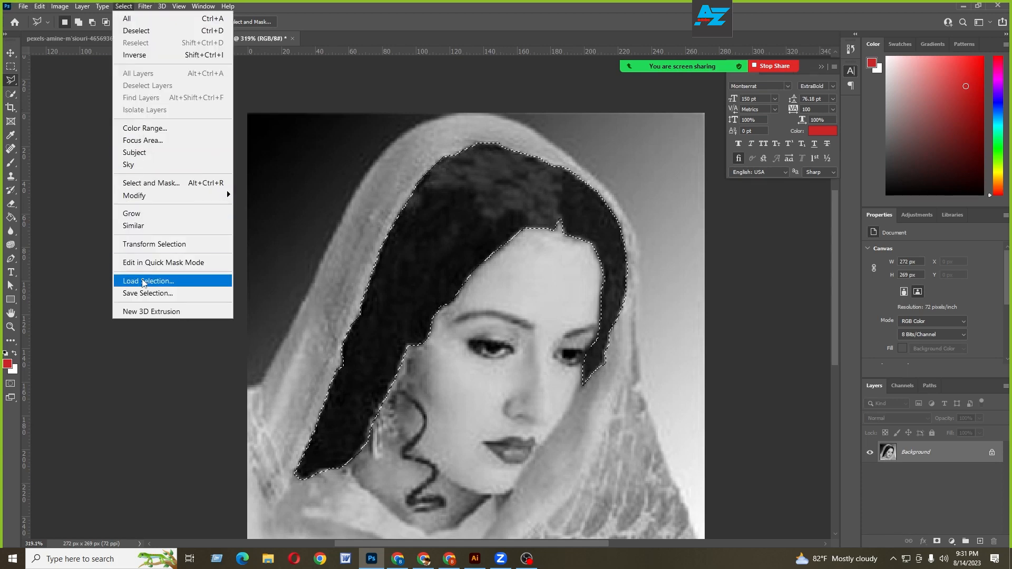
{"action": "left_click", "coordinate": [147, 293]}
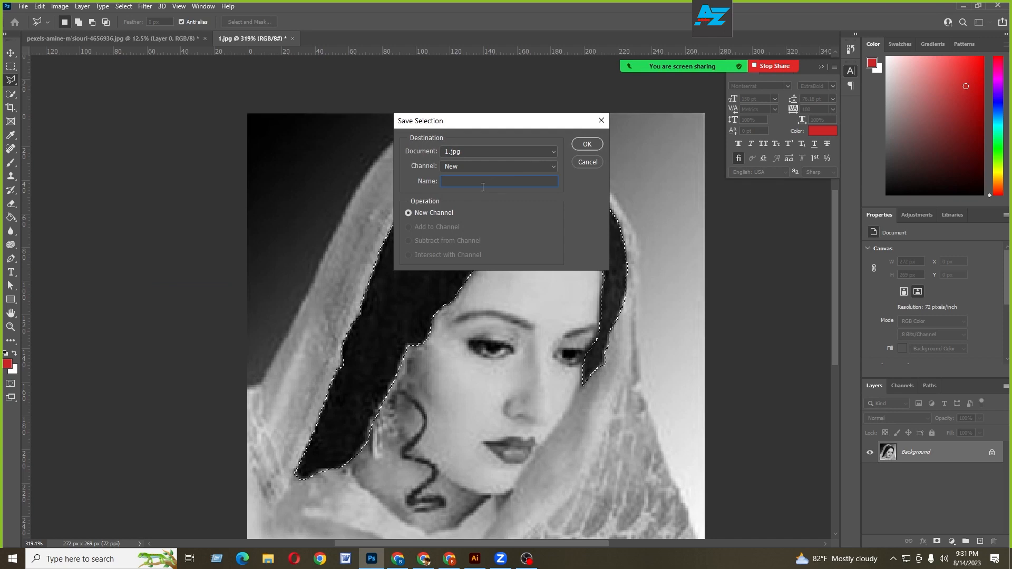
{"action": "type", "text": "Hair"}
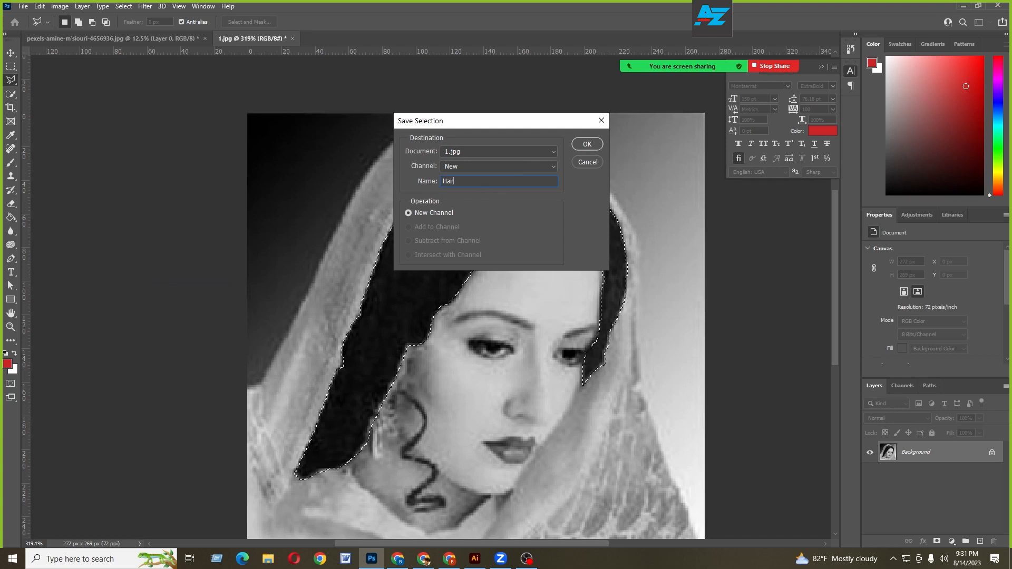
{"action": "key", "text": "Return"}
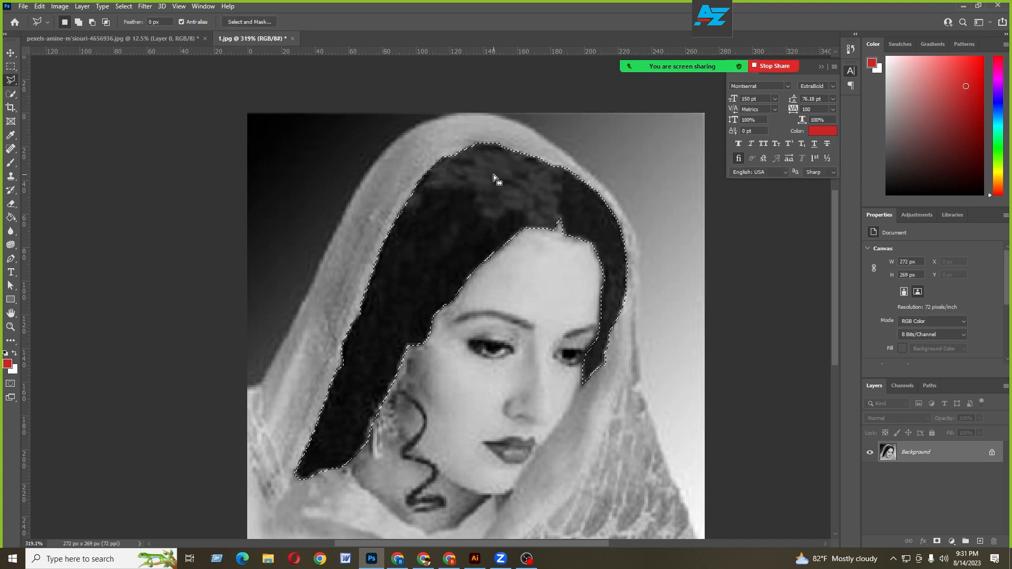
{"action": "key", "text": "ctrl+d"}
Unlock the Background layer and load the saved "Saree" channel as a new selection.
{"action": "scroll", "coordinate": [535, 270], "scroll_direction": "down", "scroll_amount": 2}
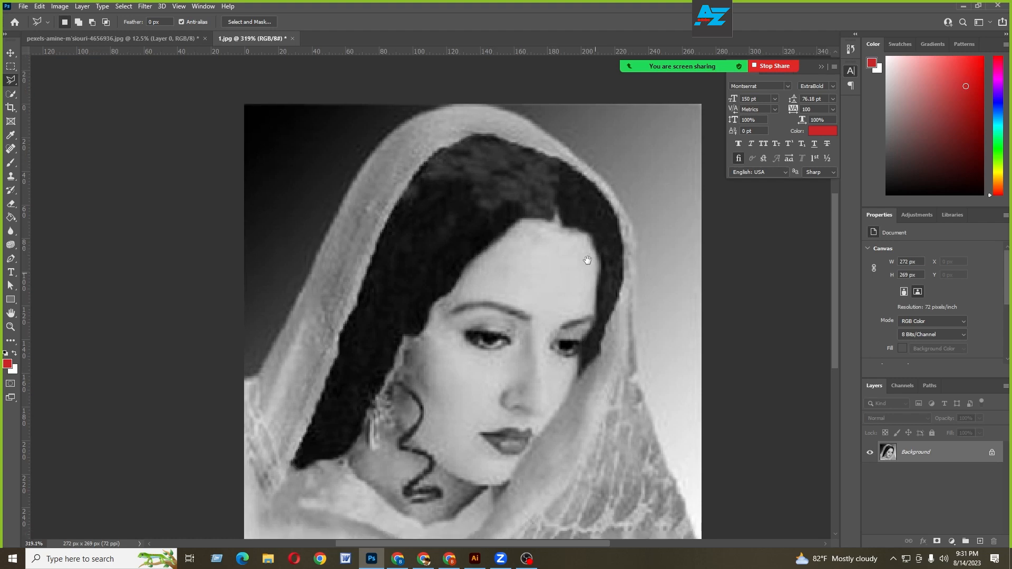
{"action": "left_click", "coordinate": [991, 453]}
{"action": "scroll", "coordinate": [648, 373], "scroll_direction": "down", "scroll_amount": 2}
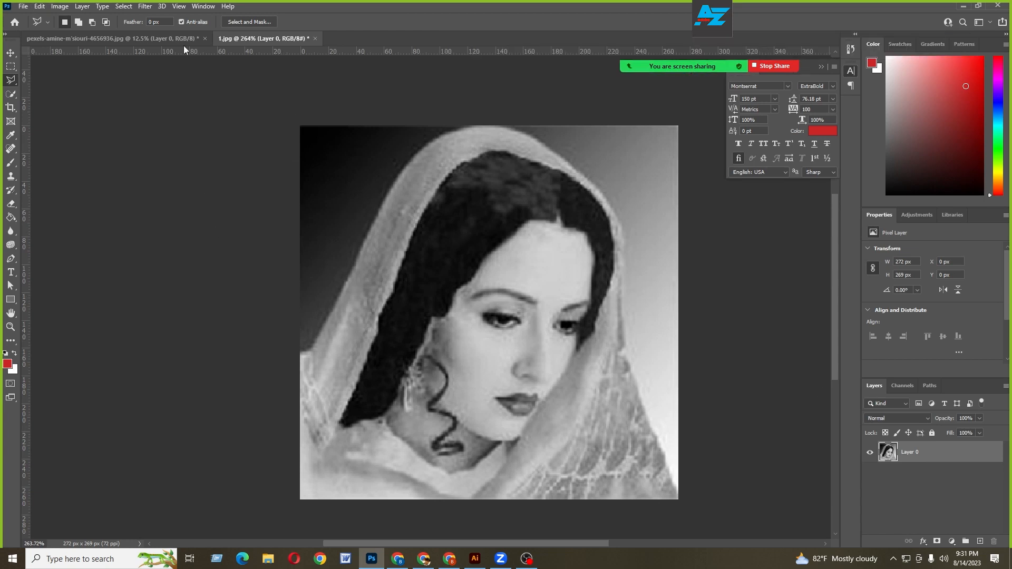
{"action": "left_click", "coordinate": [124, 7]}
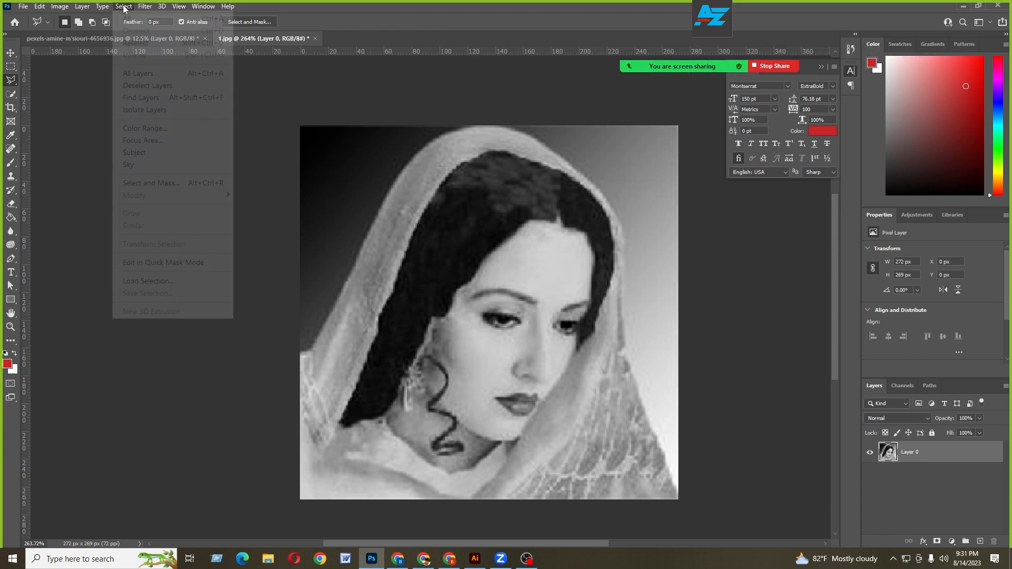
{"action": "left_click", "coordinate": [152, 279]}
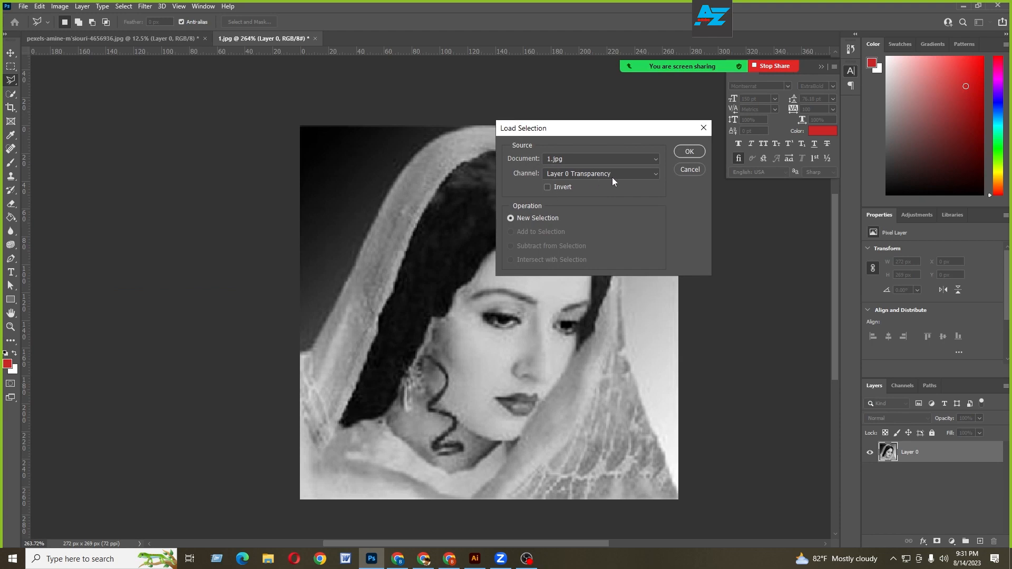
{"action": "left_click", "coordinate": [618, 172]}
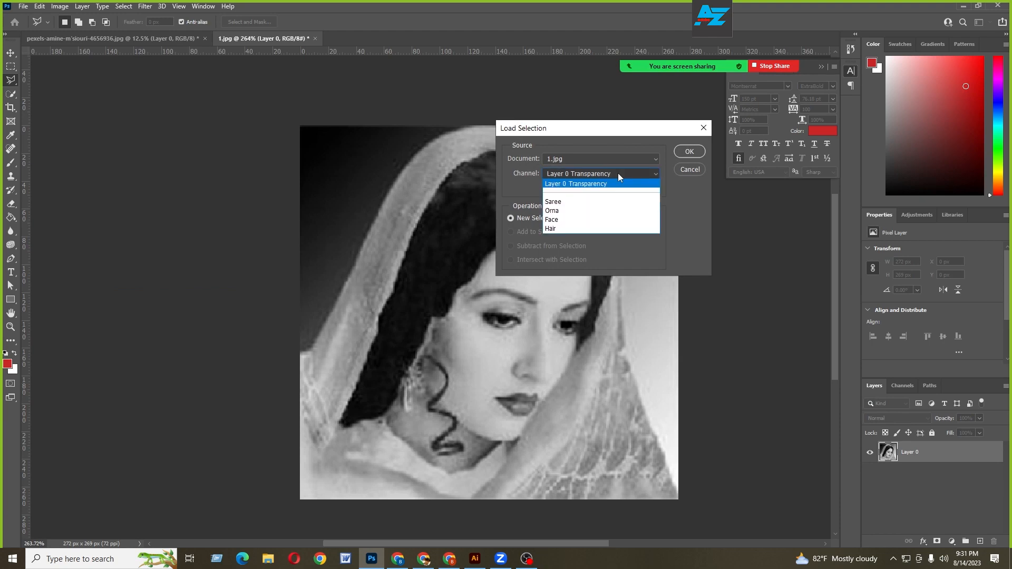
{"action": "left_click", "coordinate": [562, 204]}
{"action": "left_click", "coordinate": [688, 151]}
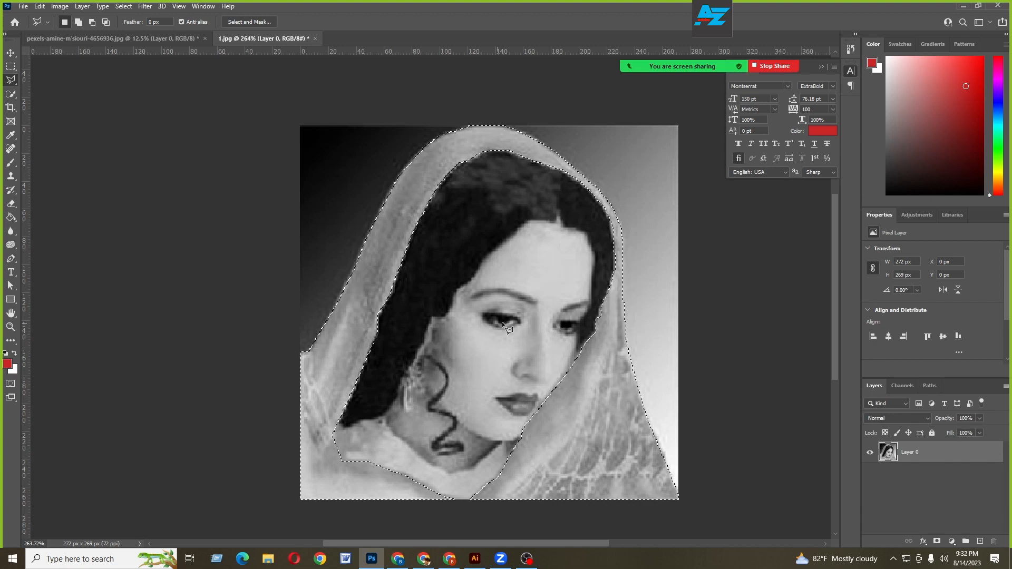
Add a colorized Hue/Saturation adjustment to the saree selection with hue 3, saturation 43 and lightness -7.
{"action": "left_click_drag", "start_coordinate": [552, 288], "coordinate": [462, 266]}
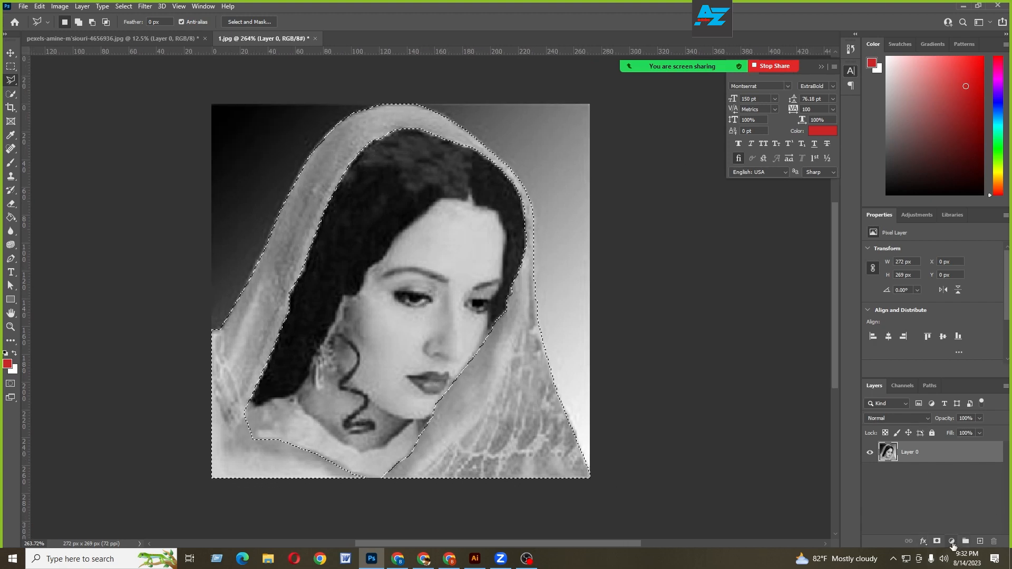
{"action": "left_click", "coordinate": [952, 543]}
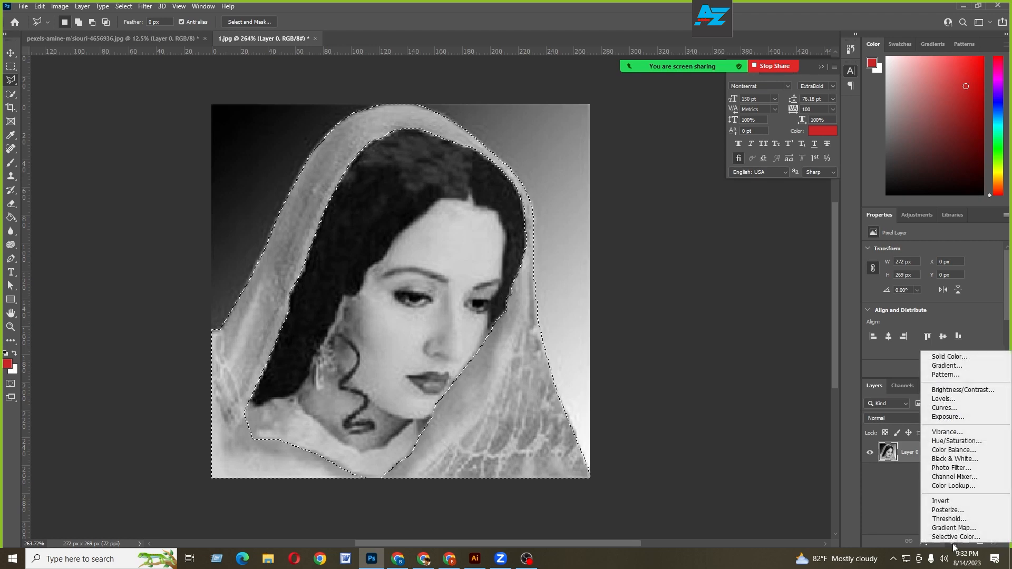
{"action": "left_click", "coordinate": [963, 441]}
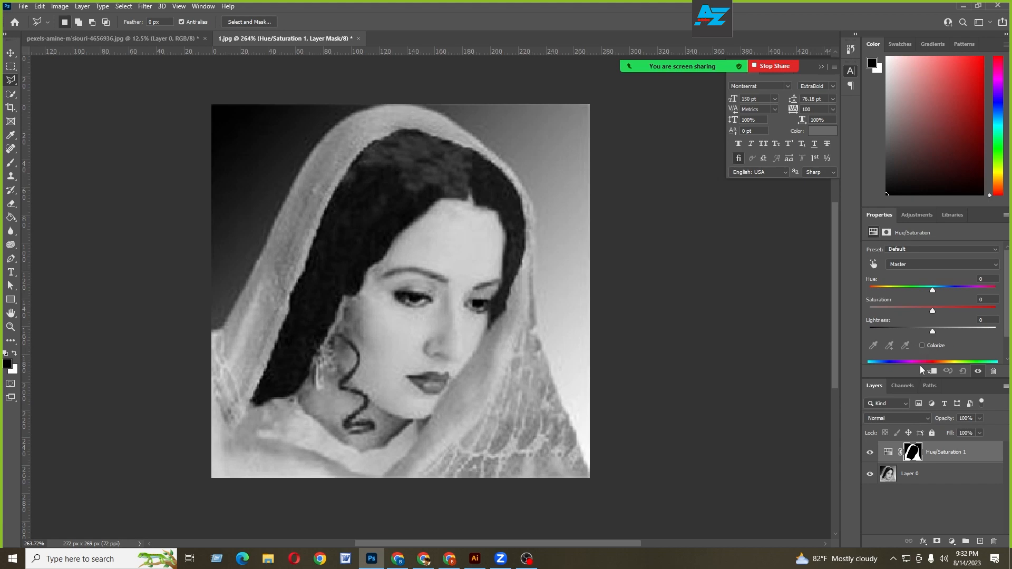
{"action": "left_click", "coordinate": [922, 345]}
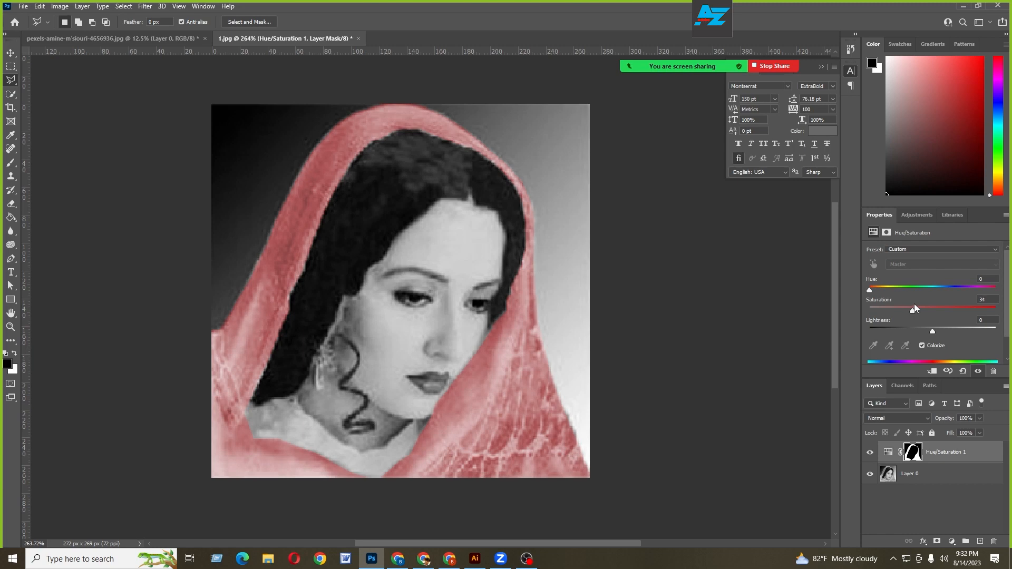
{"action": "left_click_drag", "start_coordinate": [914, 303], "coordinate": [930, 332]}
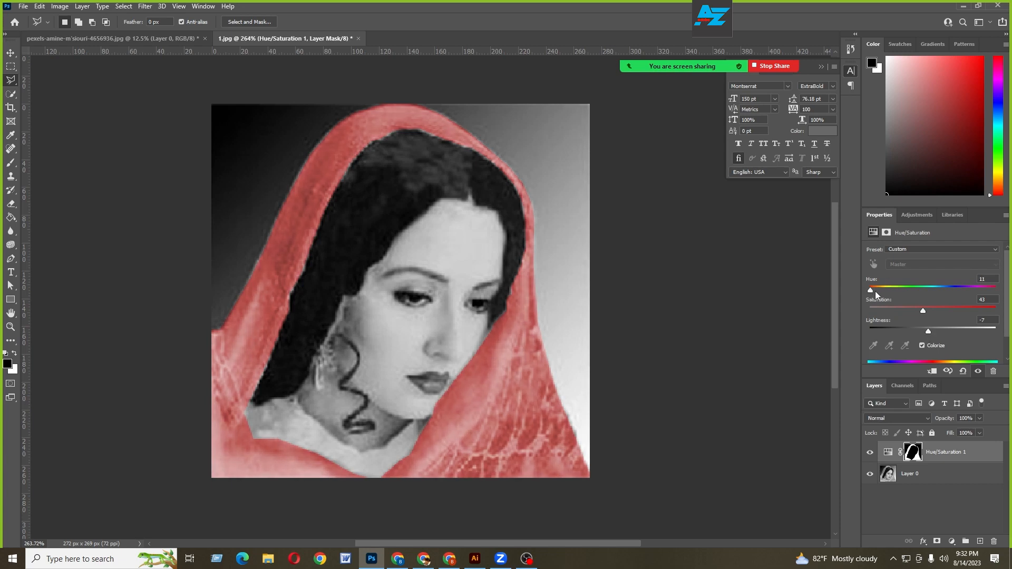
{"action": "mouse_move", "coordinate": [875, 293]}
{"action": "left_mouse_down"}
{"action": "mouse_move", "coordinate": [941, 288]}
{"action": "mouse_move", "coordinate": [870, 297]}
{"action": "left_mouse_up"}
Rename the Hue/Saturation adjustment layer to "Saree".
{"action": "double_click", "coordinate": [945, 453]}
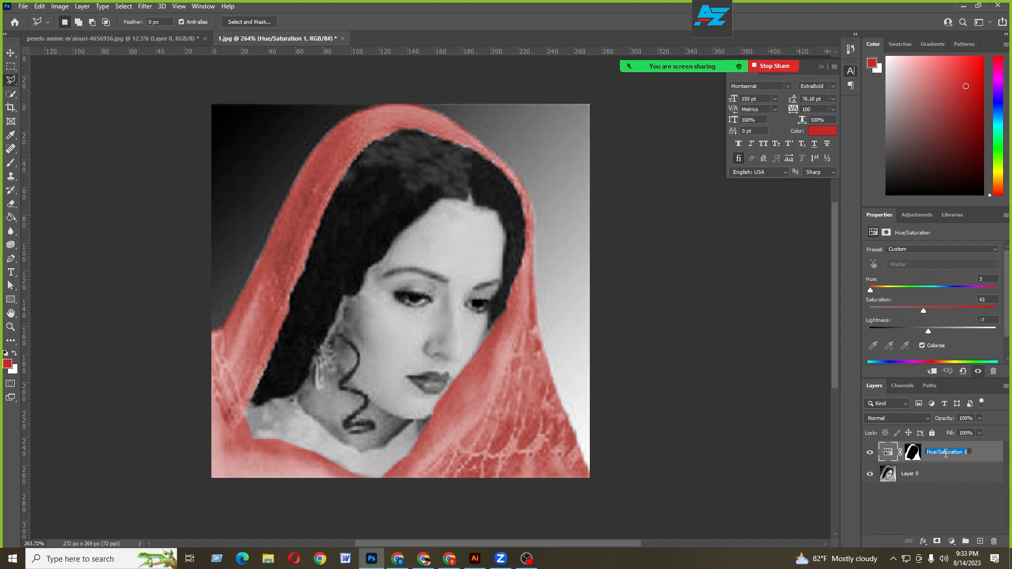
{"action": "type", "text": "Saree"}
{"action": "key", "text": "Return"}
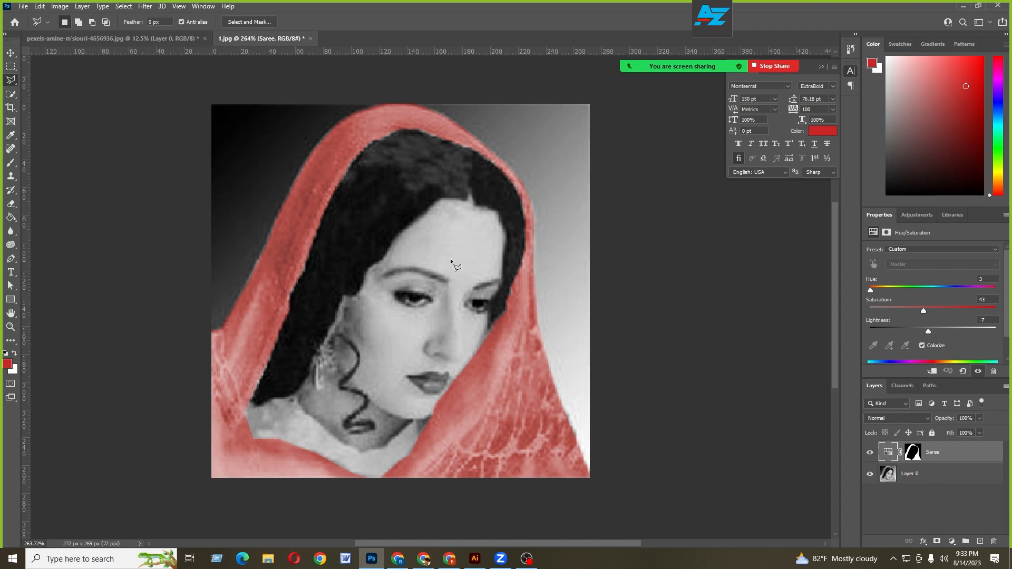
Load the saved "Orna" channel as a new selection around the neck cloth.
{"action": "left_click", "coordinate": [123, 6]}
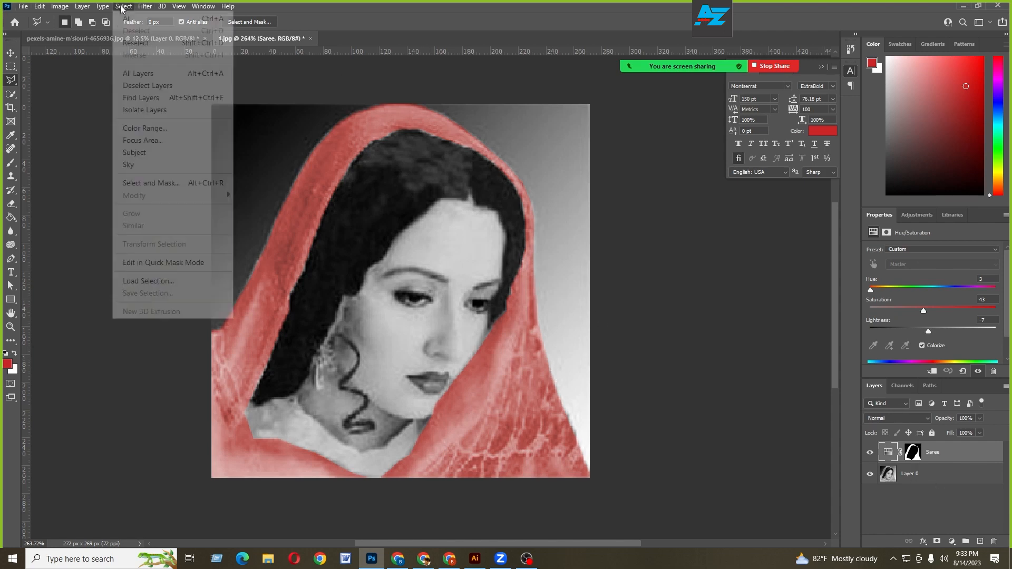
{"action": "left_click", "coordinate": [150, 281]}
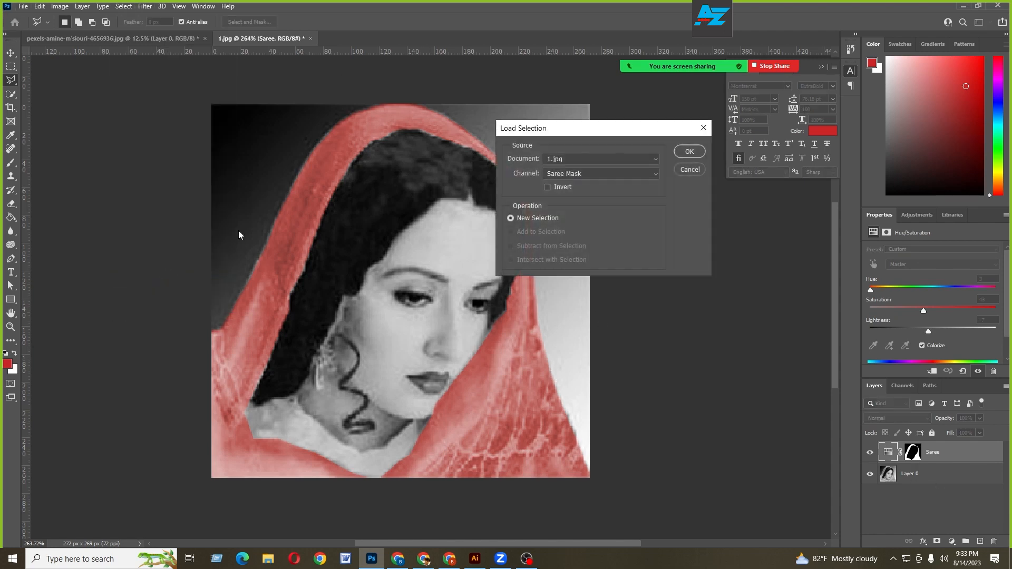
{"action": "left_click", "coordinate": [592, 175]}
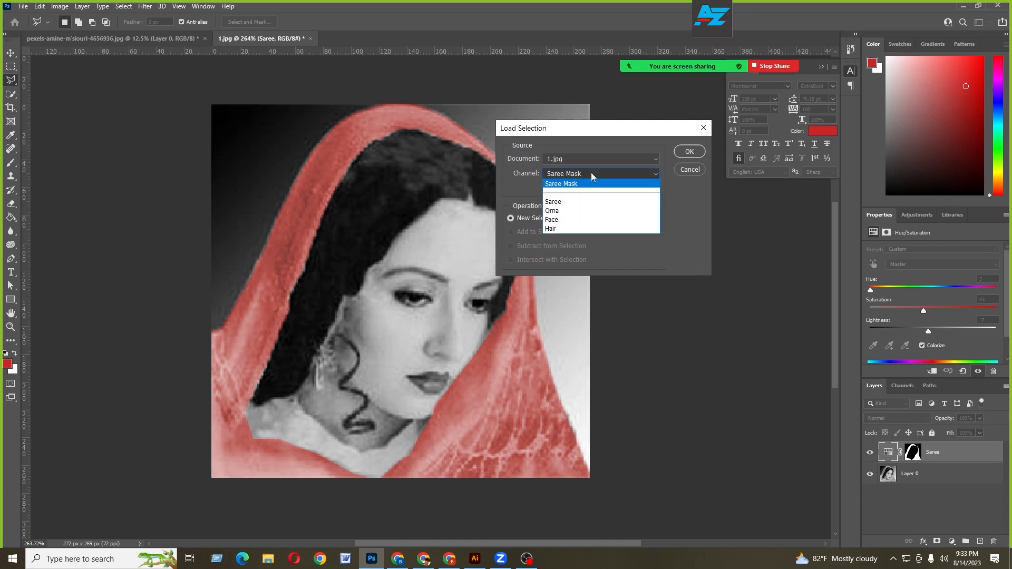
{"action": "left_click", "coordinate": [568, 213]}
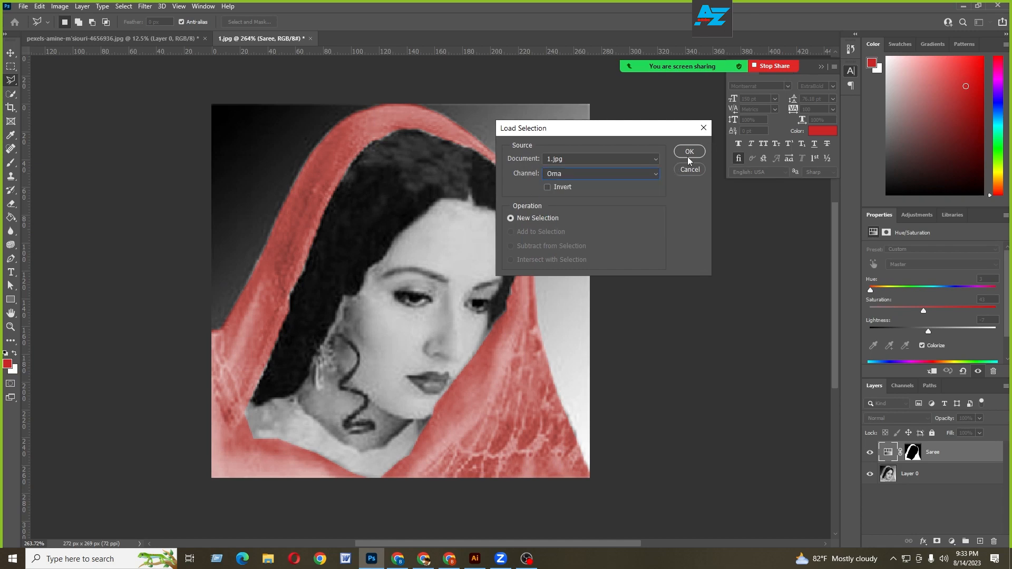
{"action": "left_click", "coordinate": [689, 152]}
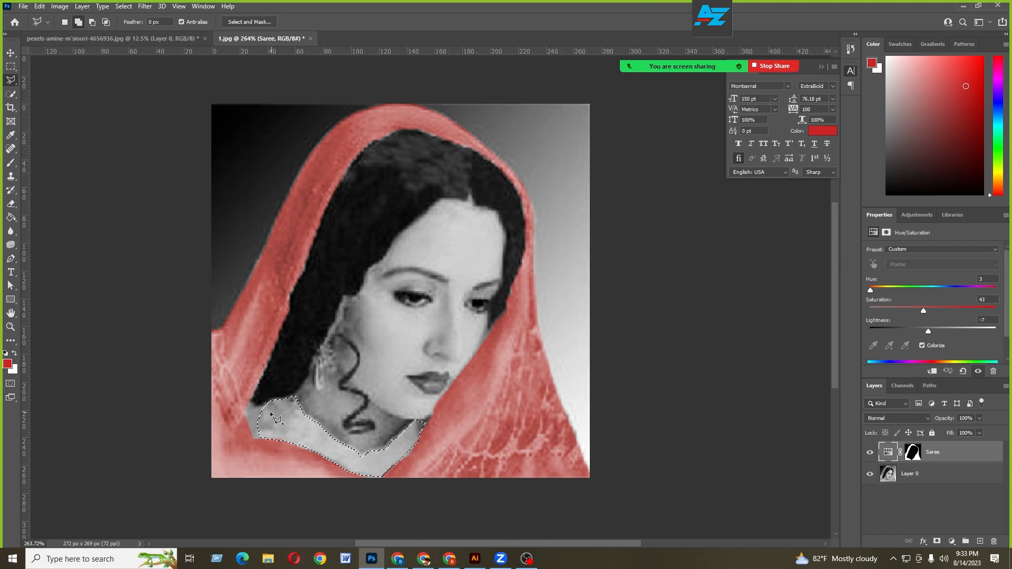
Add the uncovered strip of neck cloth below the hair's lower tip to the selection with a polygonal outline.
{"action": "scroll", "coordinate": [268, 418], "scroll_direction": "up", "scroll_amount": 2}
{"action": "left_click", "coordinate": [273, 393]}
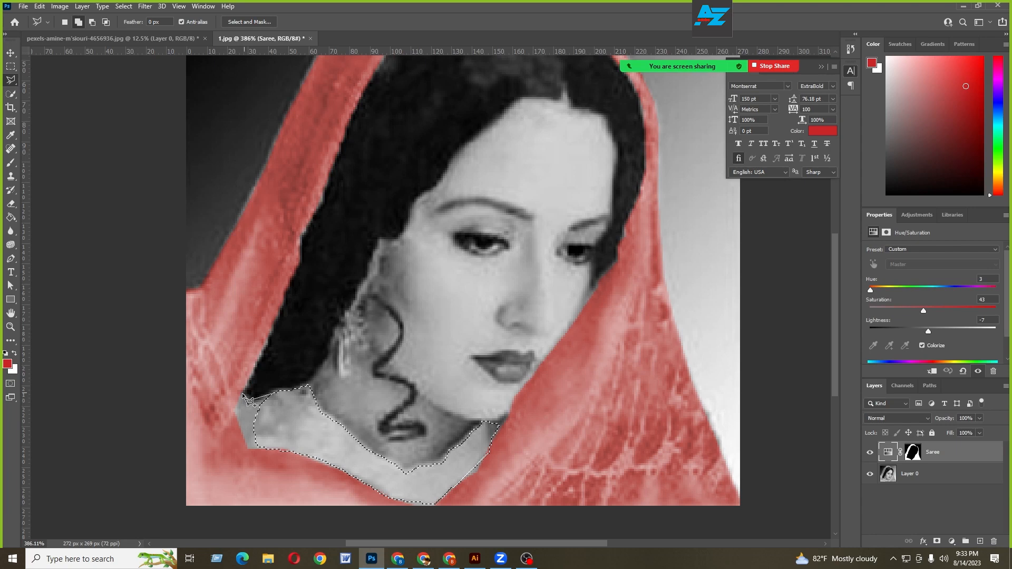
{"action": "left_click", "coordinate": [234, 411]}
{"action": "key", "text": "BackSpace"}
{"action": "key", "text": "ctrl+plus"}
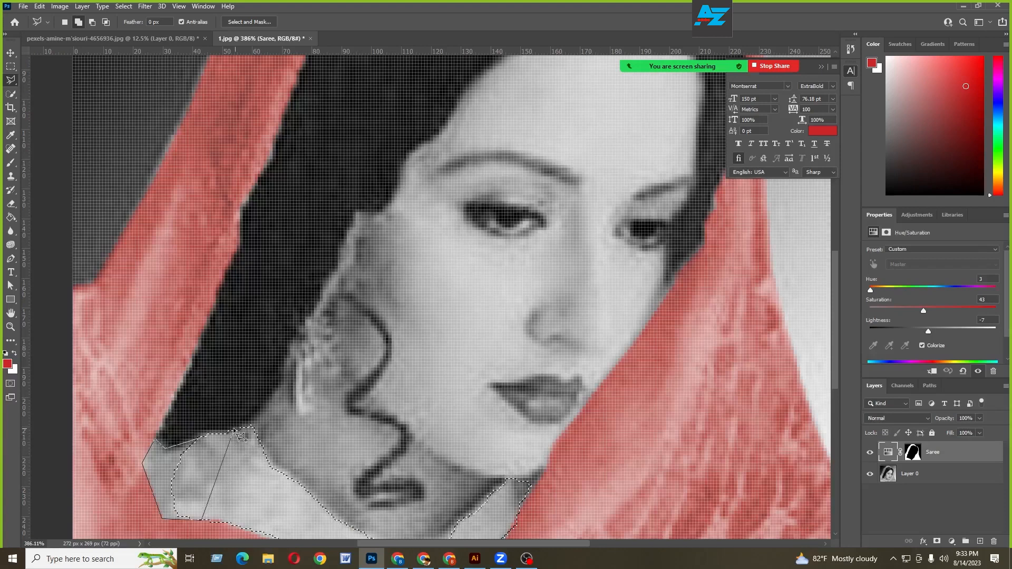
{"action": "left_click", "coordinate": [207, 437]}
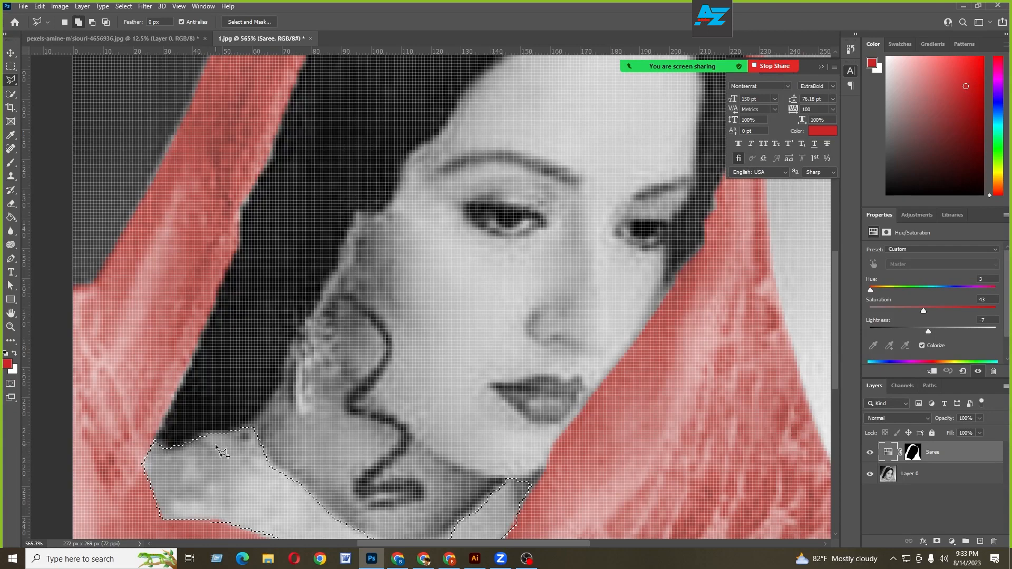
Add a colorized Hue/Saturation adjustment to the neck cloth selection with hue 51, saturation 50 and lightness -10.
{"action": "scroll", "coordinate": [295, 397], "scroll_direction": "down", "scroll_amount": 3}
{"action": "scroll", "coordinate": [295, 397], "scroll_direction": "down", "scroll_amount": 3}
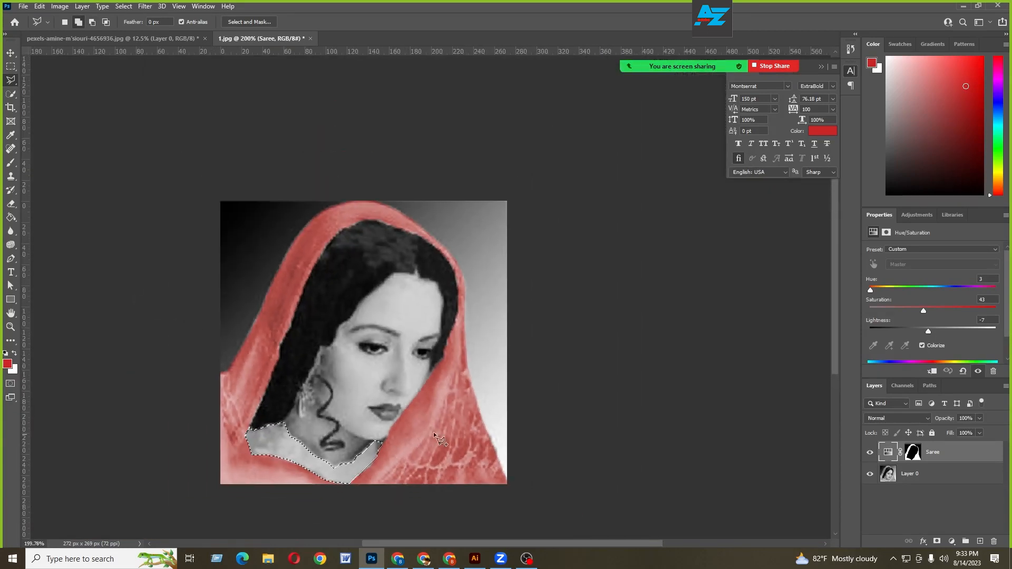
{"action": "left_click_drag", "start_coordinate": [420, 367], "coordinate": [420, 366]}
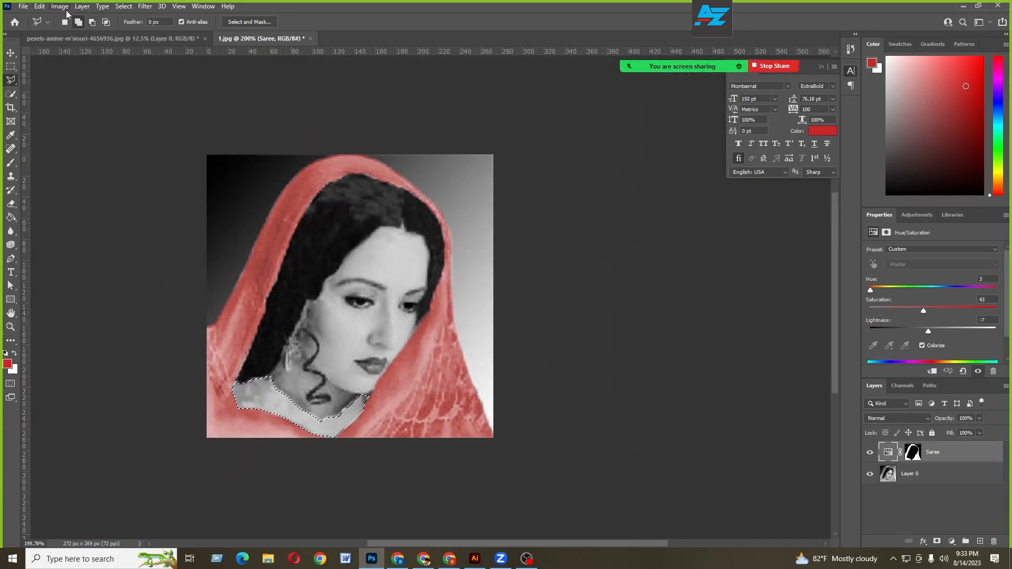
{"action": "left_click", "coordinate": [963, 541]}
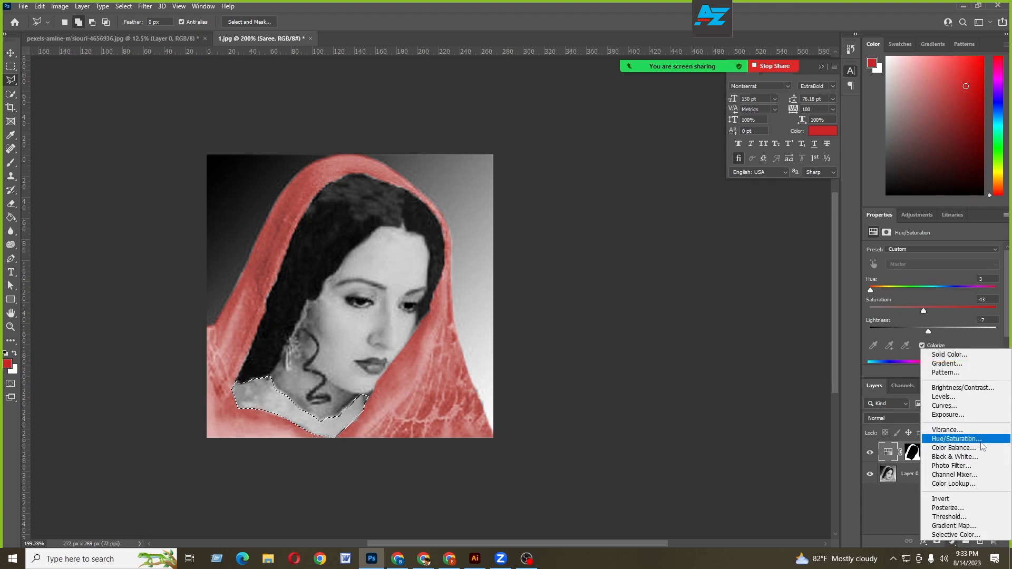
{"action": "left_click", "coordinate": [979, 441]}
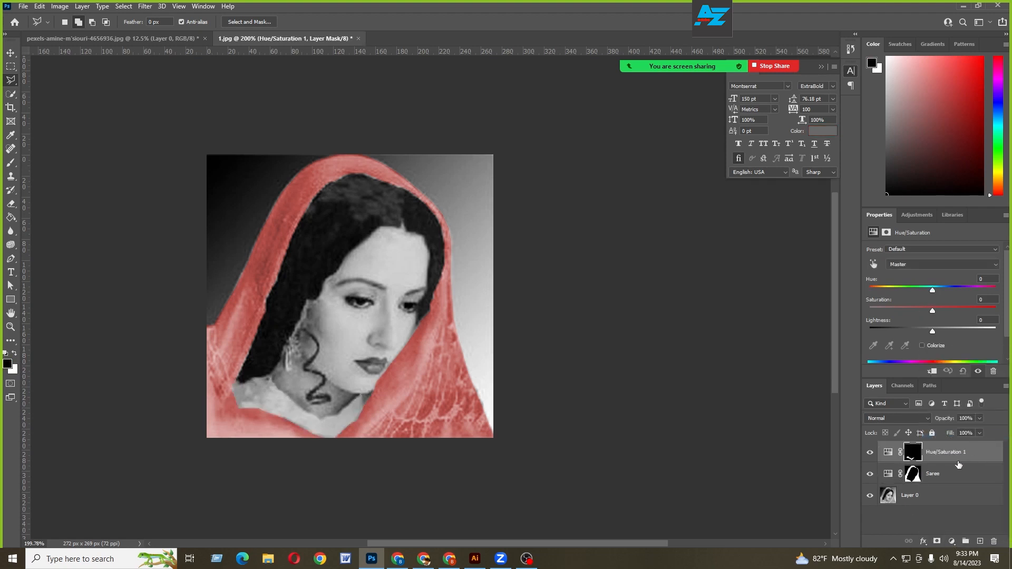
{"action": "left_click", "coordinate": [922, 346]}
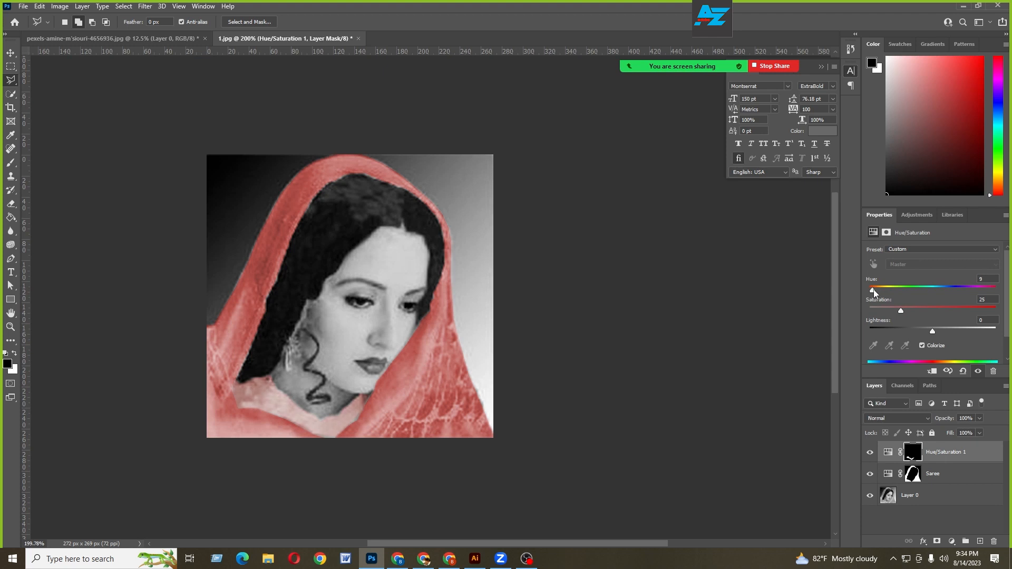
{"action": "left_click_drag", "start_coordinate": [869, 290], "coordinate": [926, 333]}
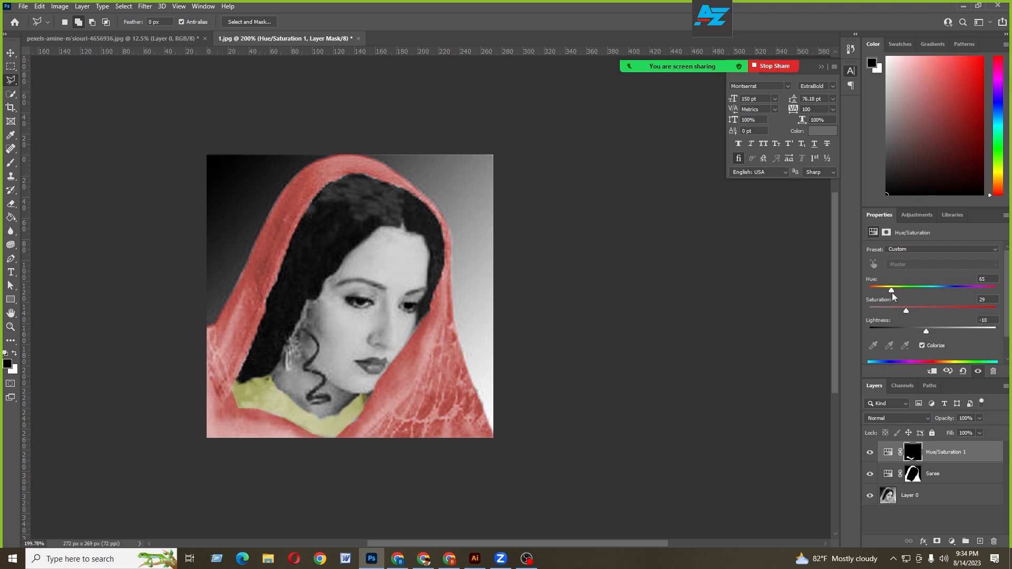
{"action": "left_click_drag", "start_coordinate": [891, 293], "coordinate": [925, 311]}
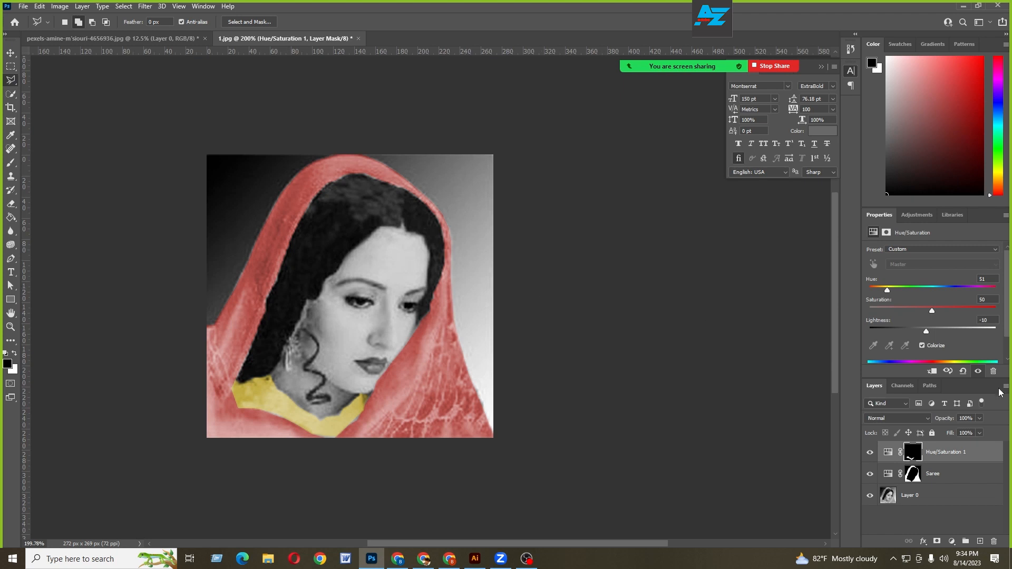
Rename the neck cloth's Hue/Saturation adjustment layer to "Orna".
{"action": "double_click", "coordinate": [949, 452]}
{"action": "type", "text": "Or"}
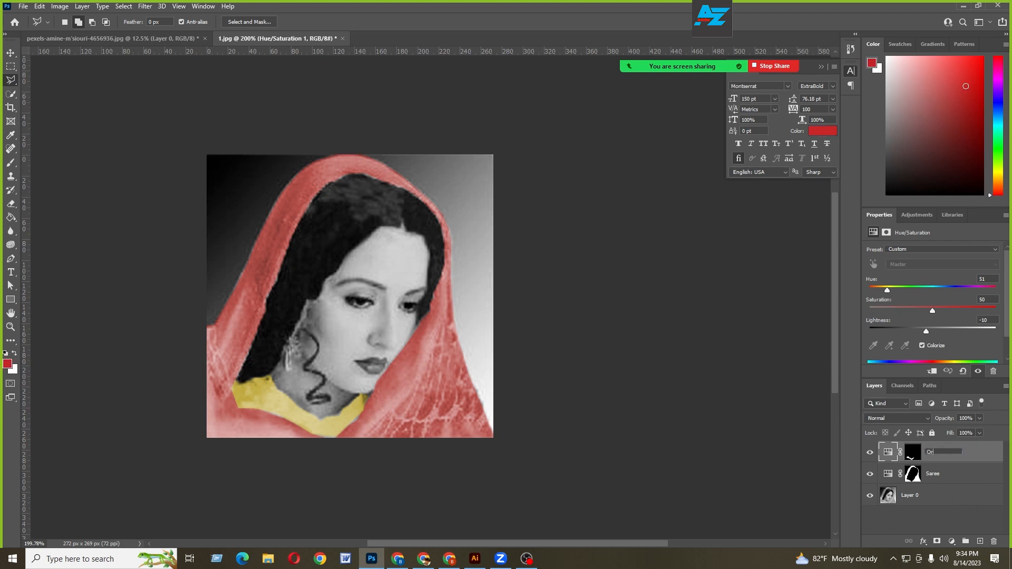
{"action": "type", "text": "na"}
{"action": "key", "text": "Return"}
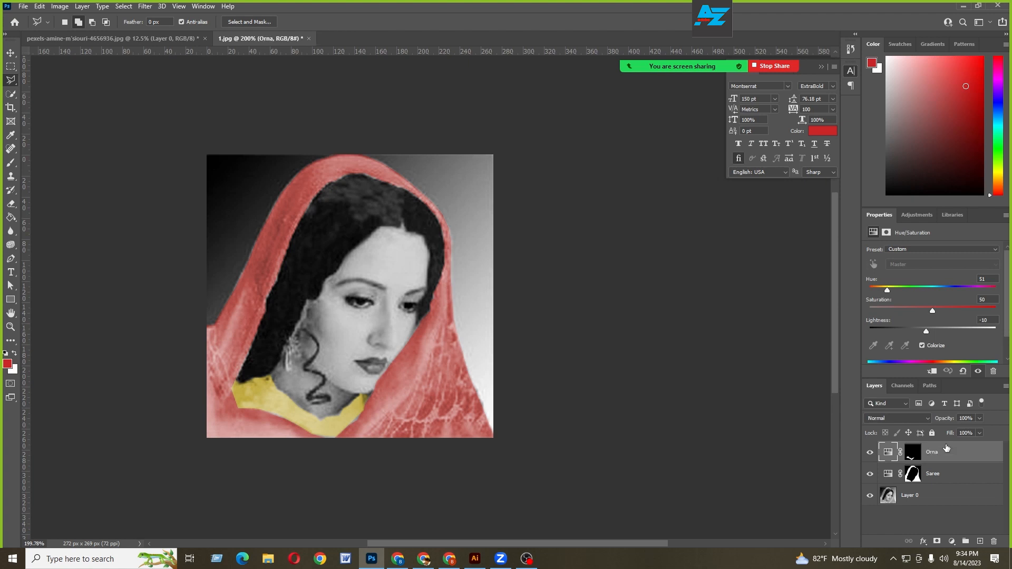
Load the saved "Face" channel as a new selection around the face and neck.
{"action": "left_click", "coordinate": [125, 7]}
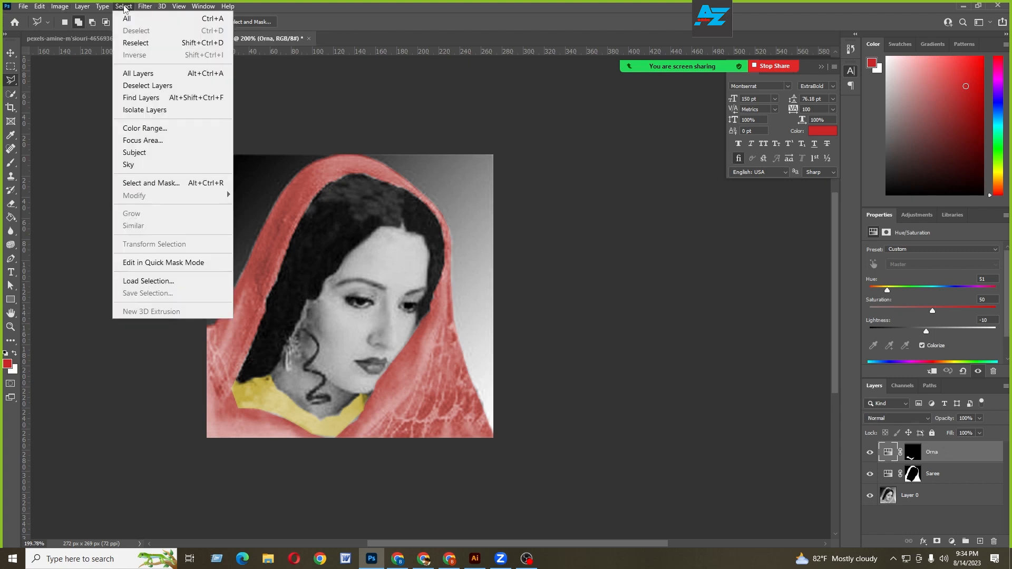
{"action": "left_click", "coordinate": [143, 282]}
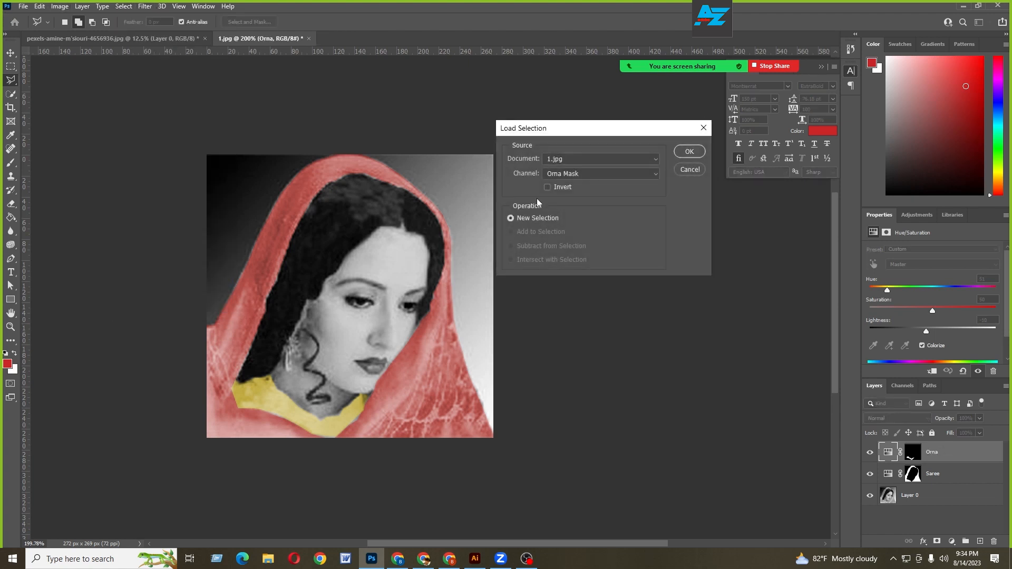
{"action": "left_click", "coordinate": [599, 174]}
{"action": "left_click", "coordinate": [571, 219]}
{"action": "left_click", "coordinate": [687, 152]}
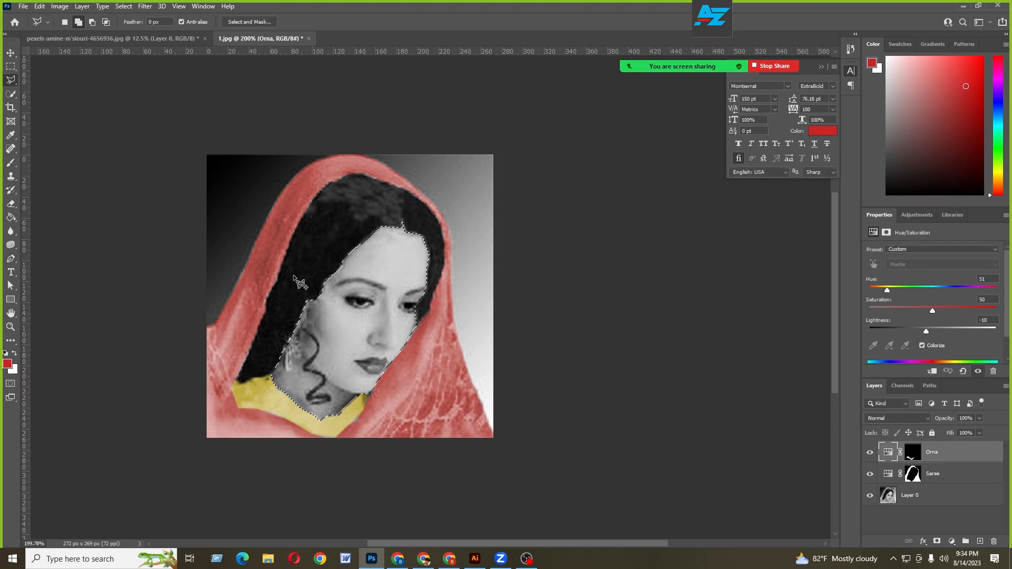
Add a colorized Hue/Saturation adjustment to the face selection with hue 21 and saturation 25.
{"action": "scroll", "coordinate": [367, 340], "scroll_direction": "up", "scroll_amount": 5}
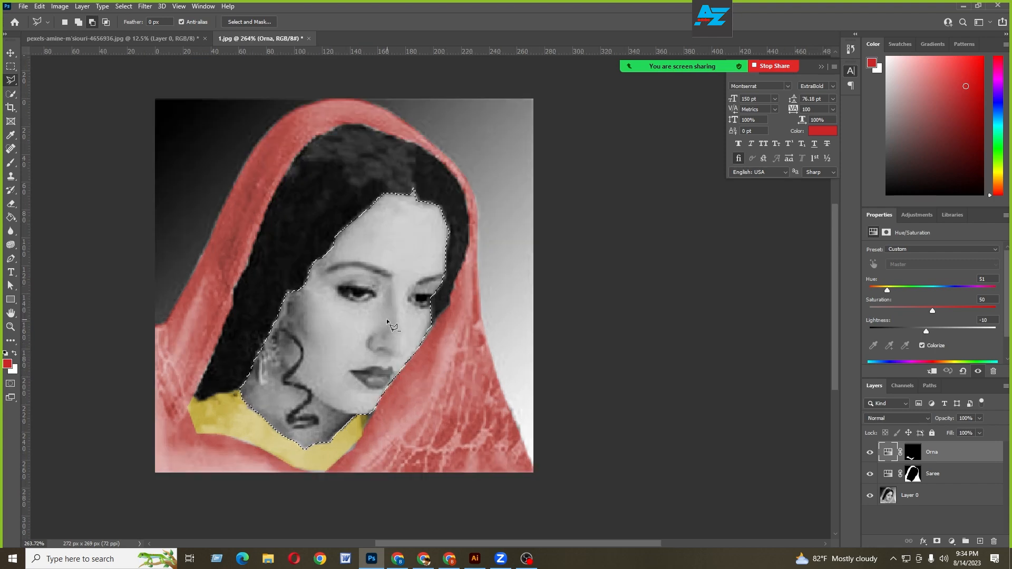
{"action": "scroll", "coordinate": [268, 246], "scroll_direction": "down", "scroll_amount": 3}
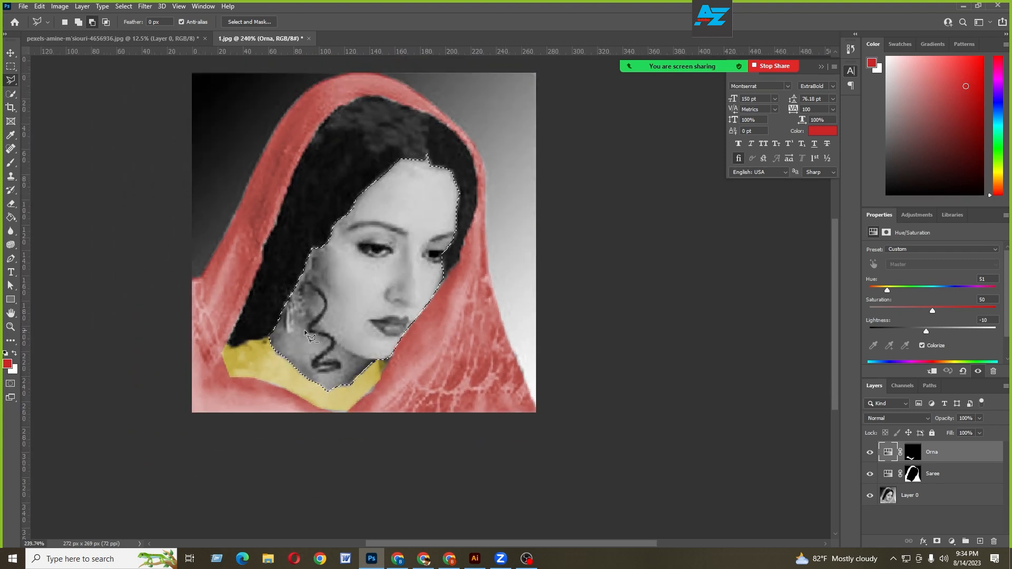
{"action": "scroll", "coordinate": [308, 229], "scroll_direction": "up", "scroll_amount": 2}
{"action": "scroll", "coordinate": [308, 228], "scroll_direction": "up", "scroll_amount": 1}
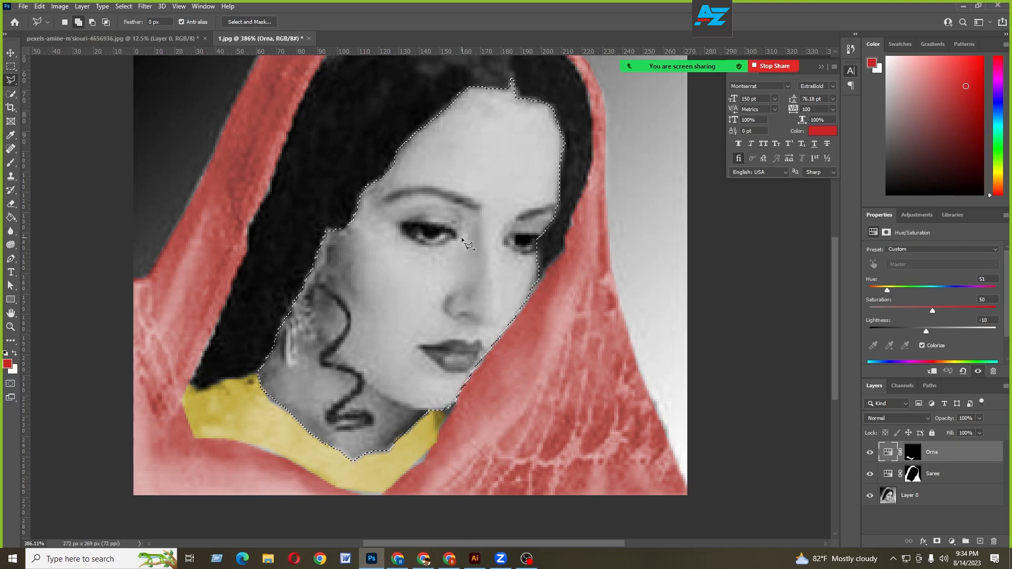
{"action": "scroll", "coordinate": [553, 232], "scroll_direction": "down", "scroll_amount": 2}
{"action": "scroll", "coordinate": [573, 236], "scroll_direction": "down", "scroll_amount": 2}
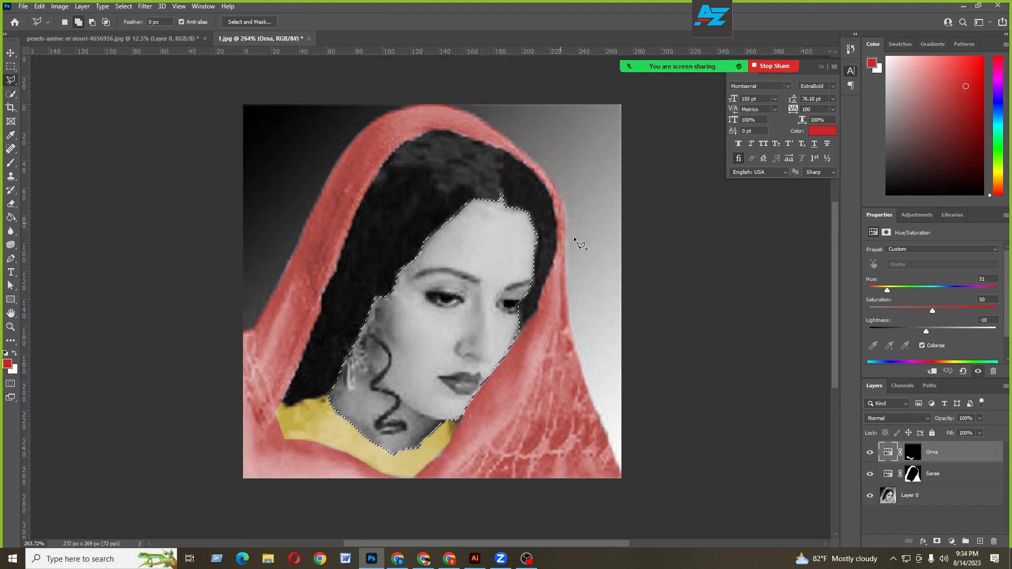
{"action": "left_click", "coordinate": [951, 541]}
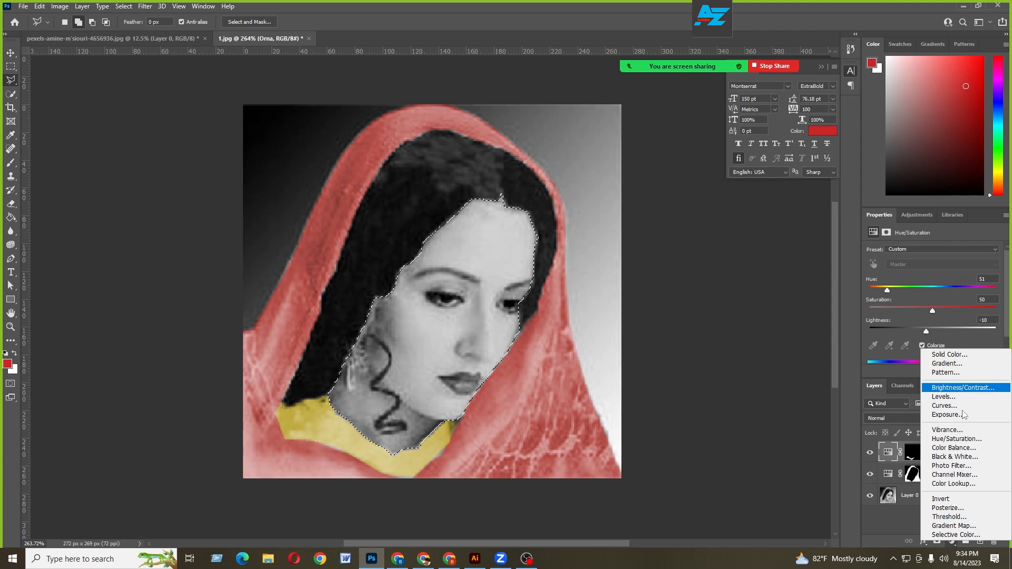
{"action": "left_click", "coordinate": [961, 445]}
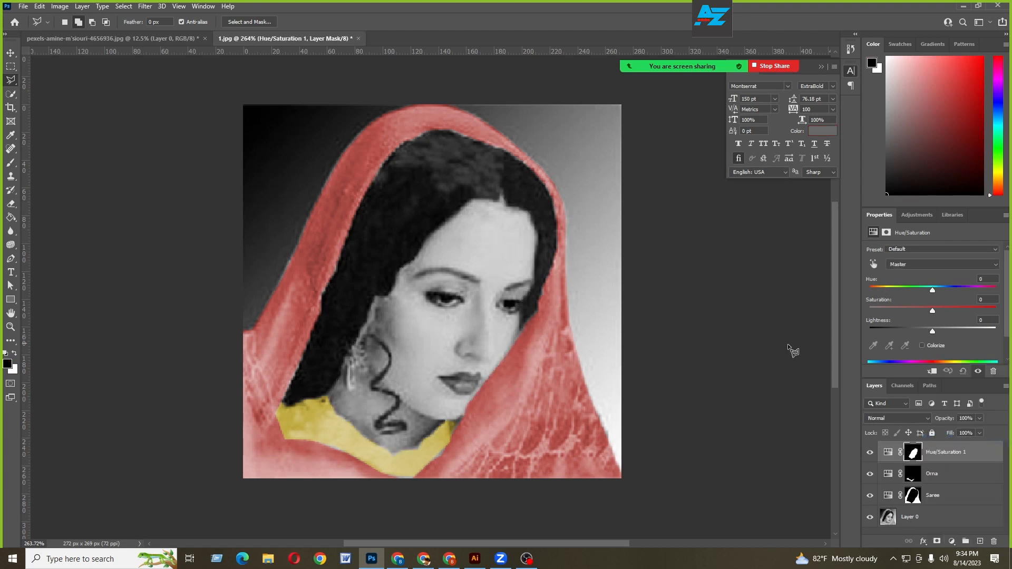
{"action": "left_click", "coordinate": [922, 345]}
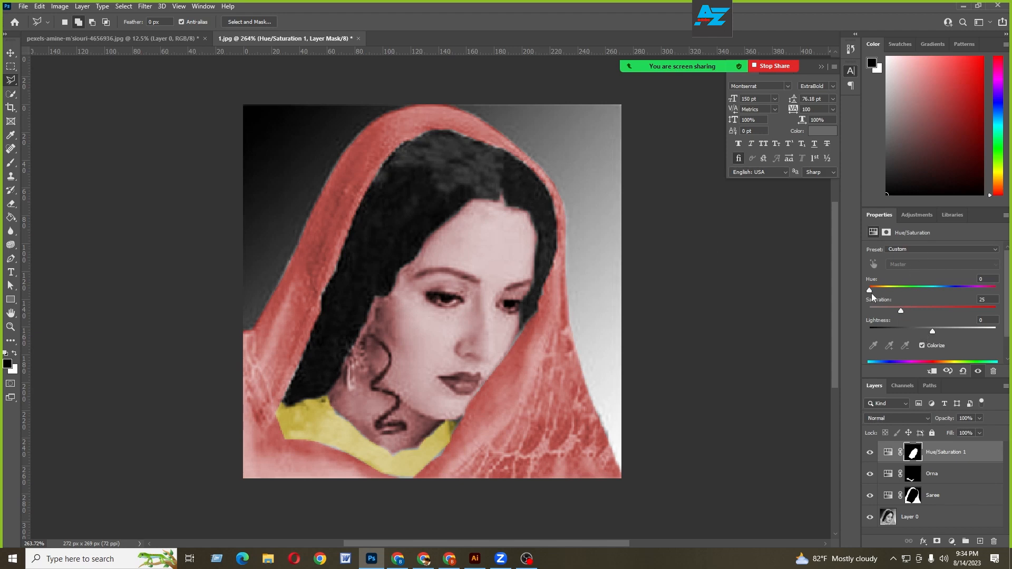
{"action": "left_click_drag", "start_coordinate": [868, 291], "coordinate": [874, 290]}
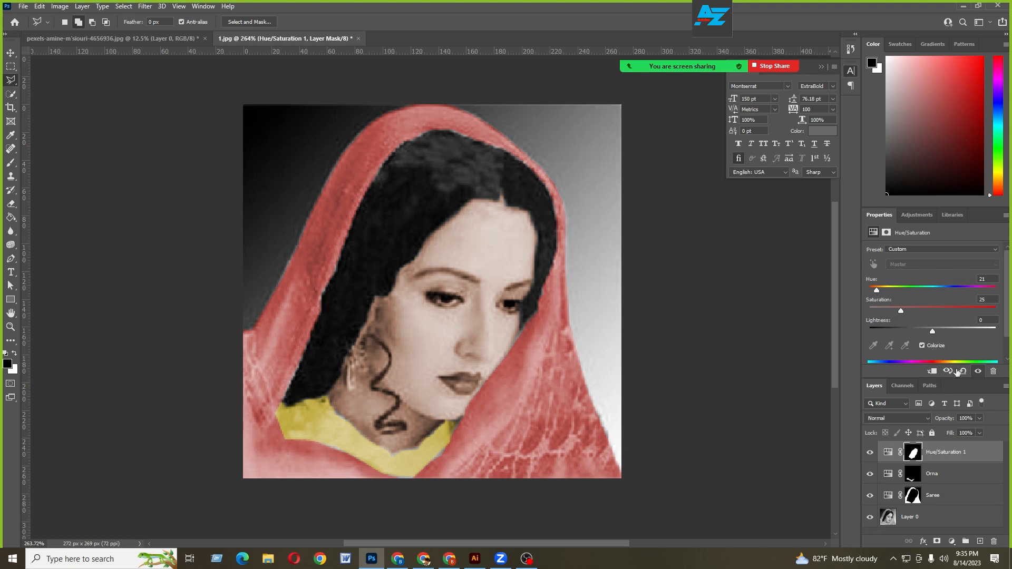
Rename the face's Hue/Saturation adjustment layer to "Face".
{"action": "double_click", "coordinate": [943, 452]}
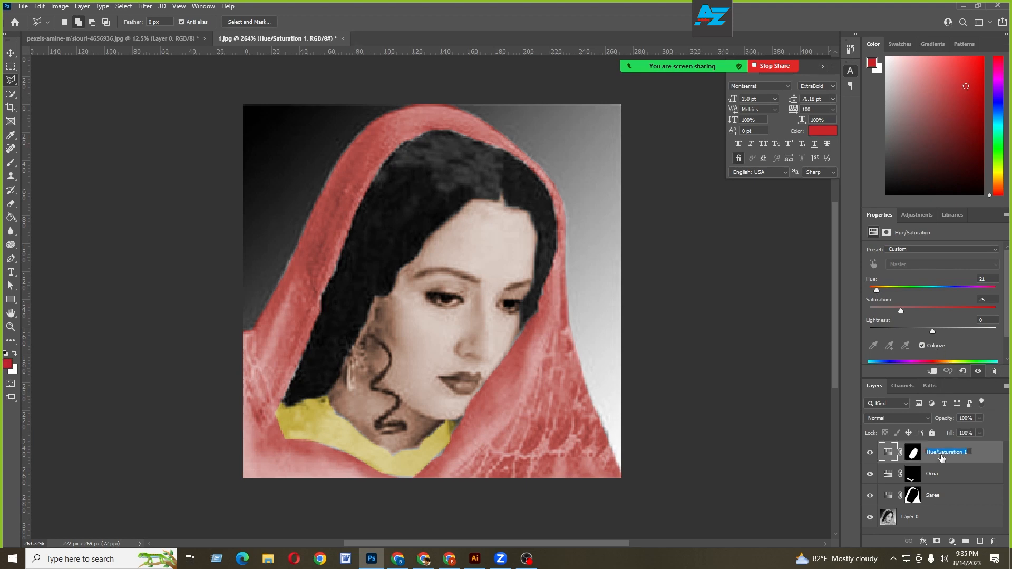
{"action": "type", "text": "Face"}
{"action": "key", "text": "Return"}
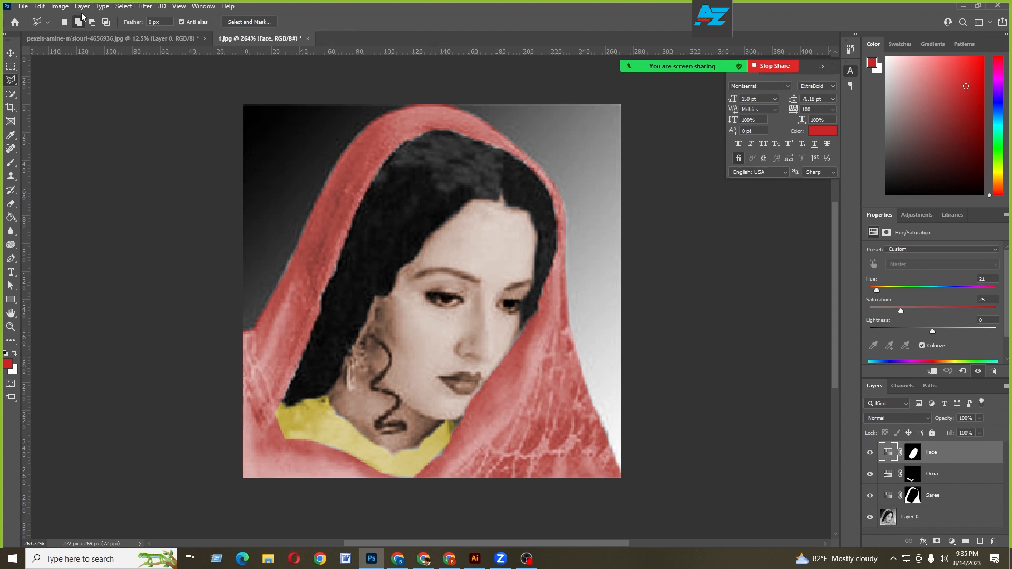
Load the saved "Hair" channel as a new selection around the hair.
{"action": "left_click", "coordinate": [122, 8]}
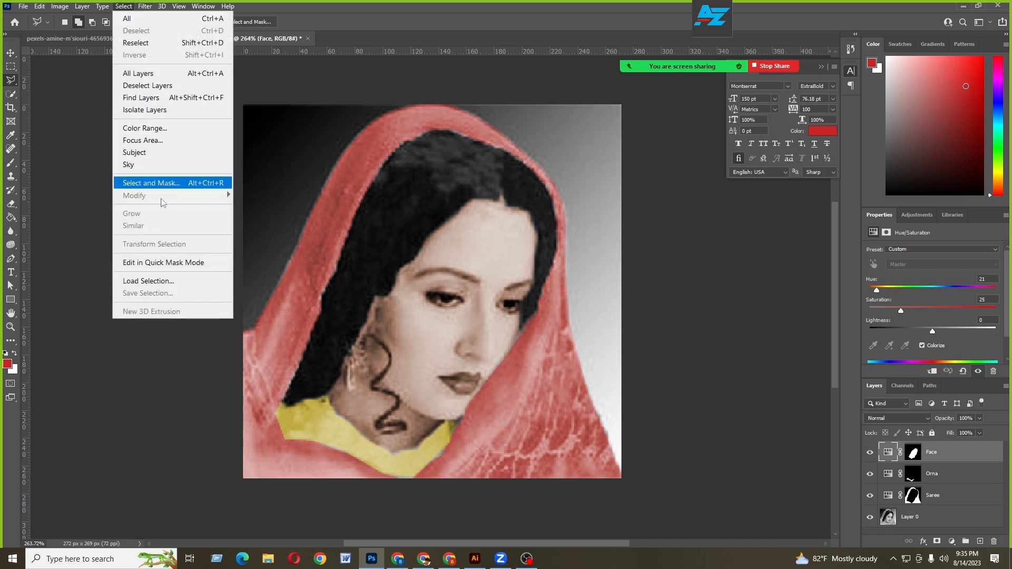
{"action": "left_click", "coordinate": [158, 281]}
{"action": "left_click", "coordinate": [585, 171]}
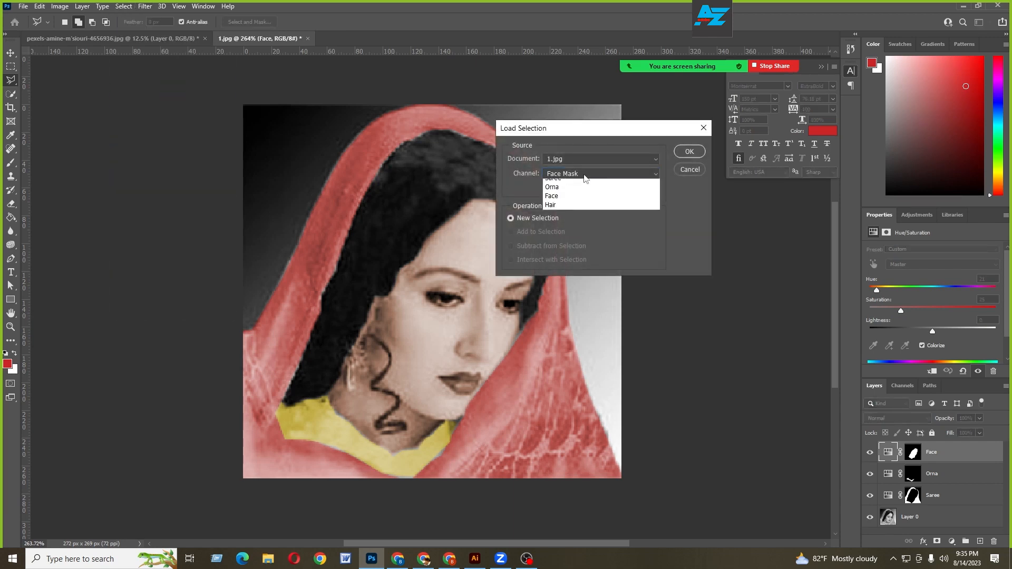
{"action": "left_click", "coordinate": [590, 227]}
{"action": "left_click", "coordinate": [694, 150]}
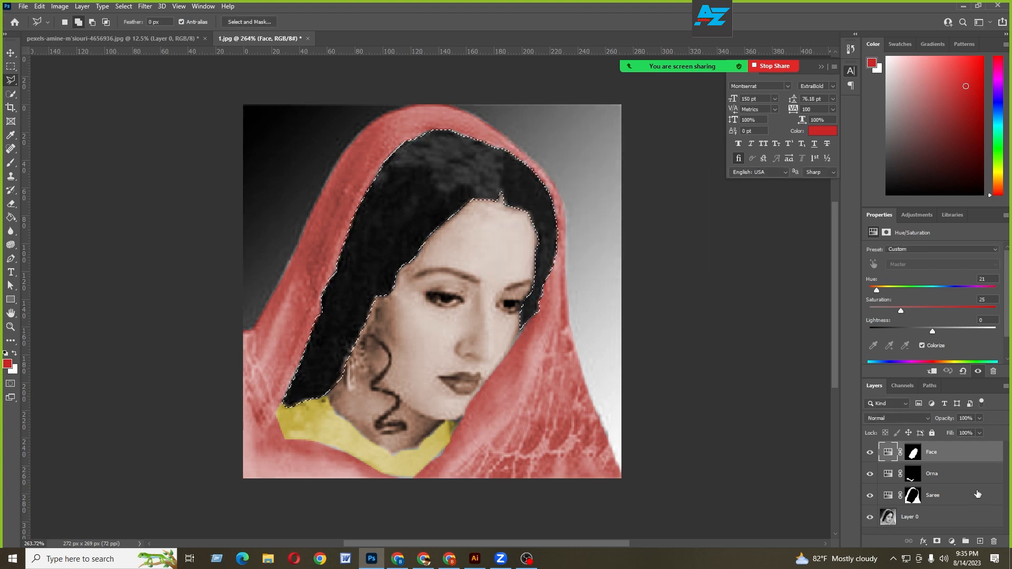
Add a colorized Hue/Saturation adjustment to the hair selection with hue 0, saturation 25 and lightness +12.
{"action": "left_click", "coordinate": [952, 541]}
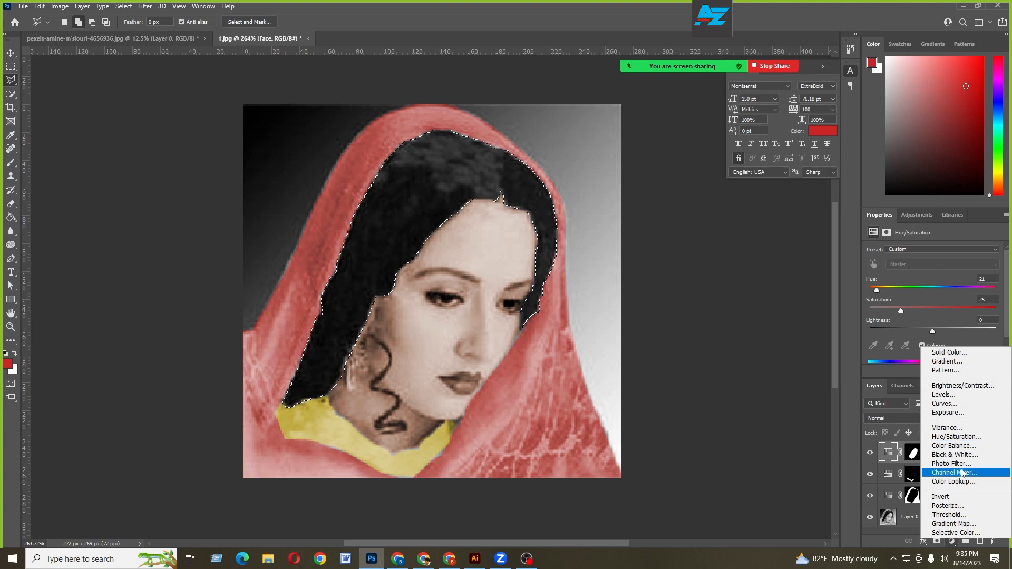
{"action": "left_click", "coordinate": [955, 437]}
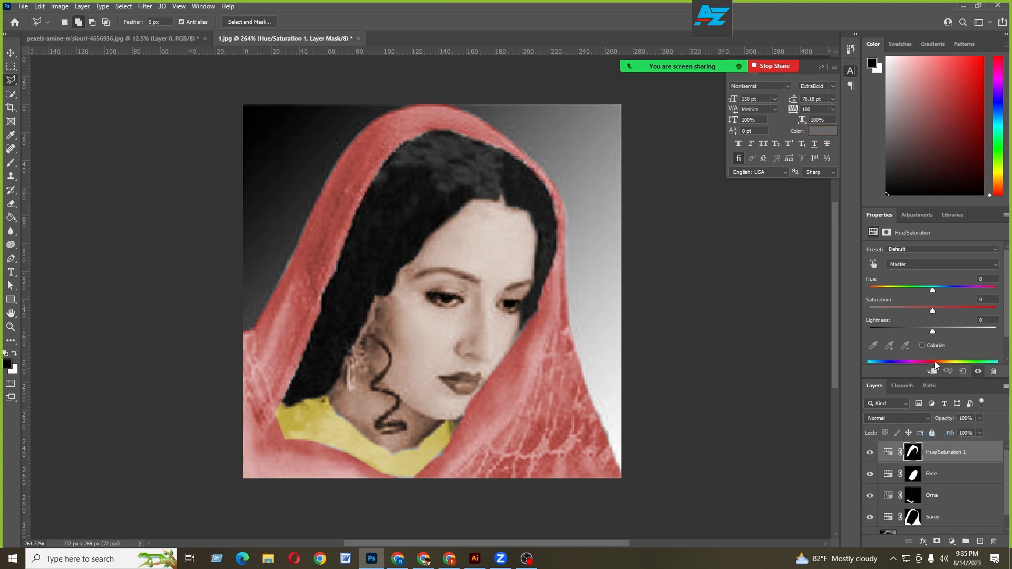
{"action": "left_click", "coordinate": [922, 345]}
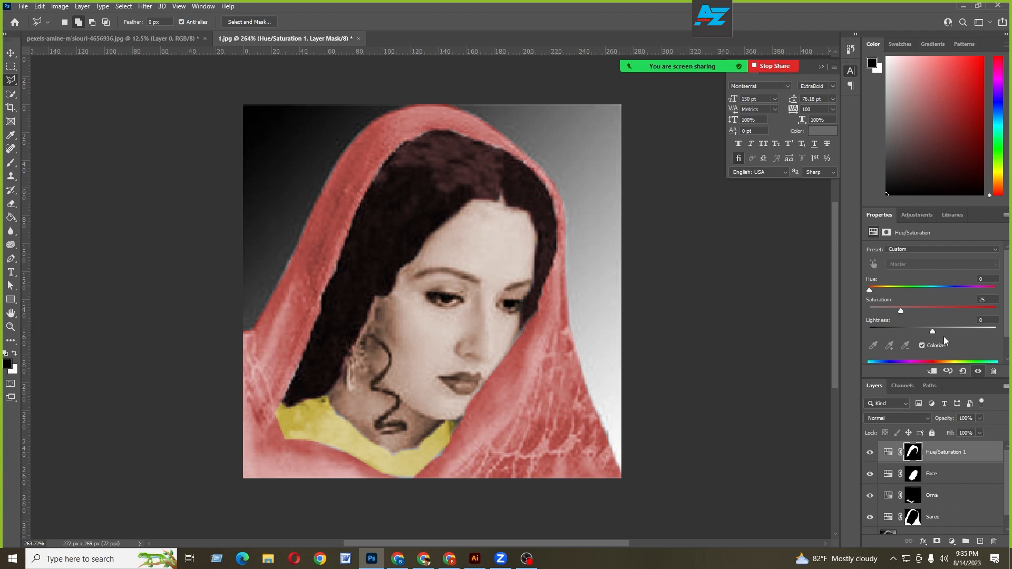
{"action": "left_click_drag", "start_coordinate": [933, 332], "coordinate": [940, 332]}
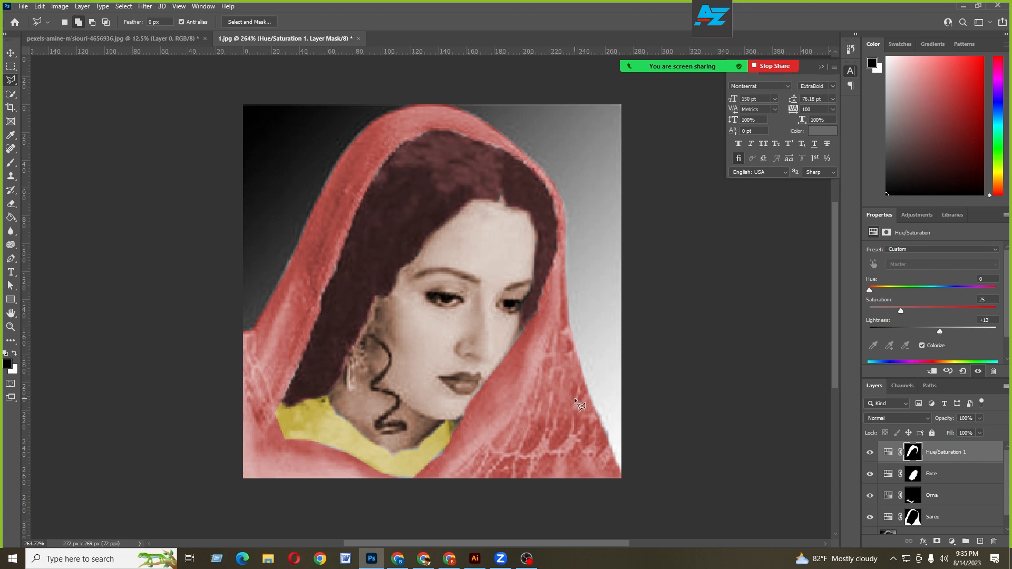
{"action": "scroll", "coordinate": [546, 346], "scroll_direction": "down", "scroll_amount": 3}
{"action": "scroll", "coordinate": [520, 388], "scroll_direction": "up", "scroll_amount": 2}
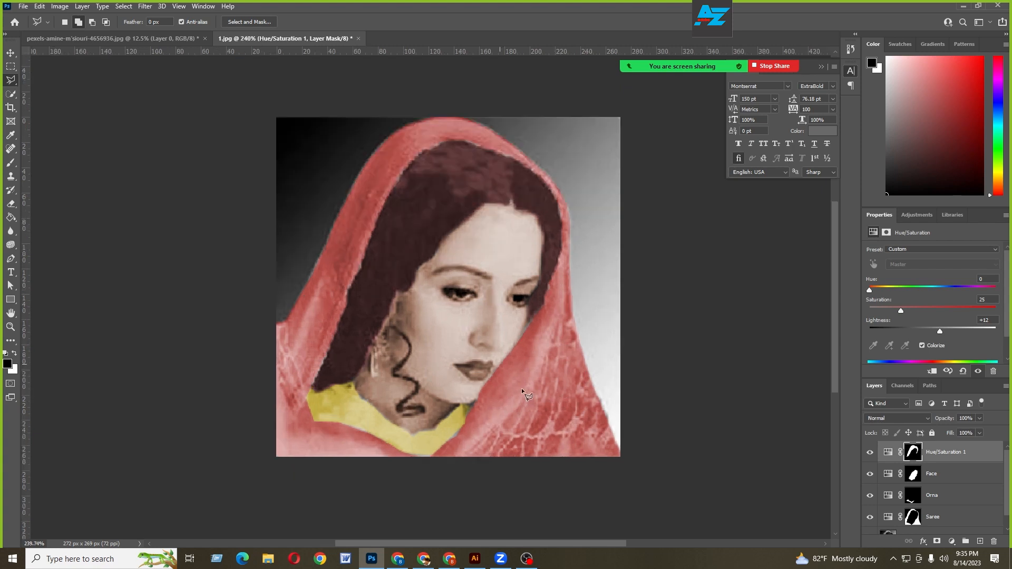
{"action": "scroll", "coordinate": [521, 388], "scroll_direction": "up", "scroll_amount": 1}
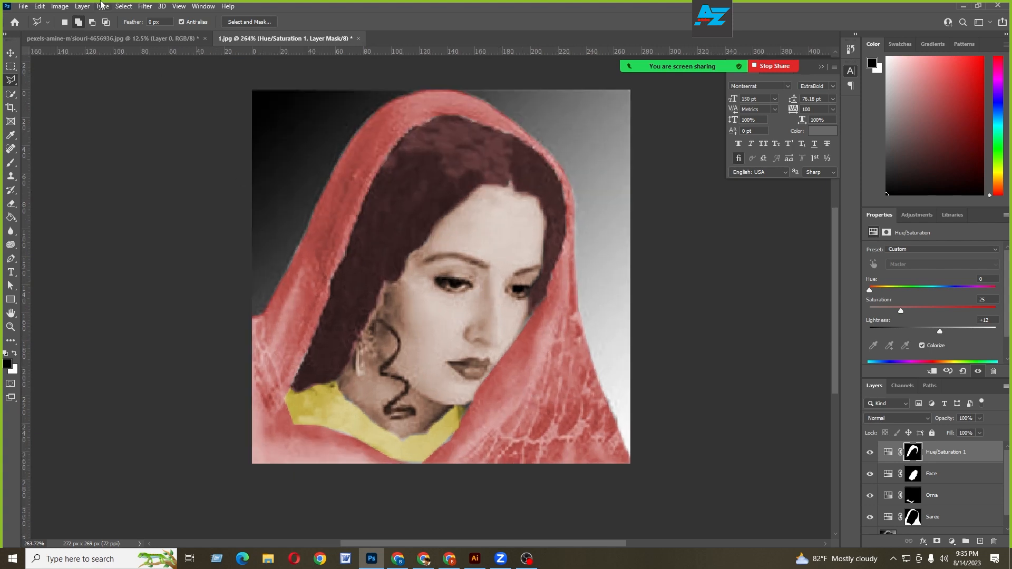
Rename the hair's Hue/Saturation adjustment layer to "Face" and switch to the Move tool.
{"action": "double_click", "coordinate": [953, 452]}
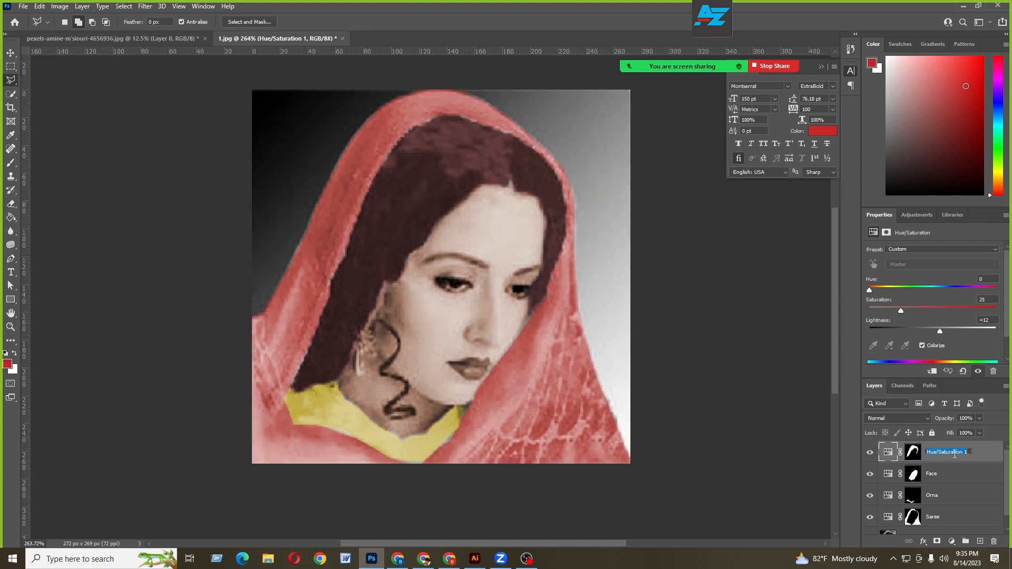
{"action": "type", "text": "Face"}
{"action": "key", "text": "Return"}
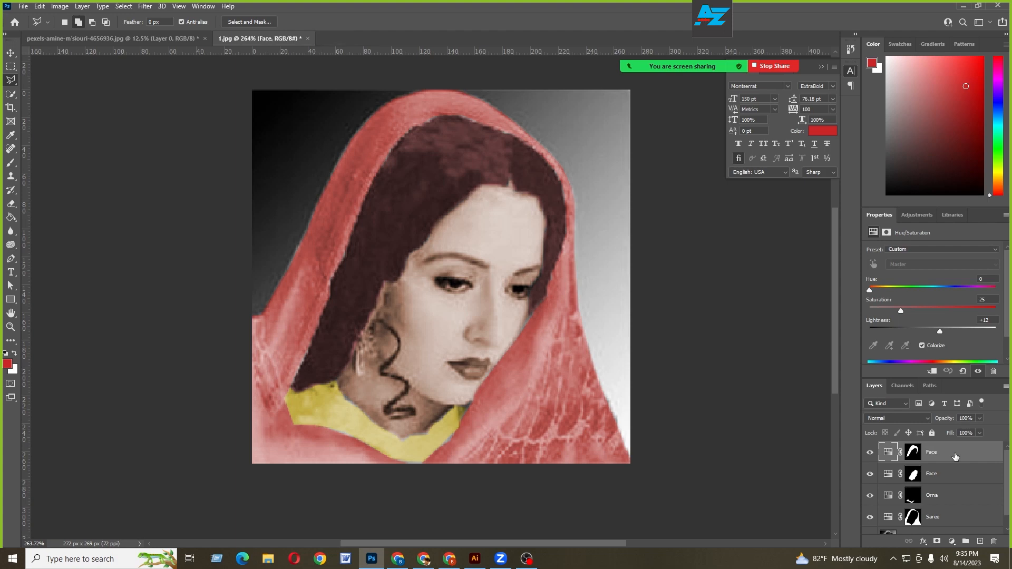
{"action": "scroll", "coordinate": [390, 359], "scroll_direction": "up", "scroll_amount": 2}
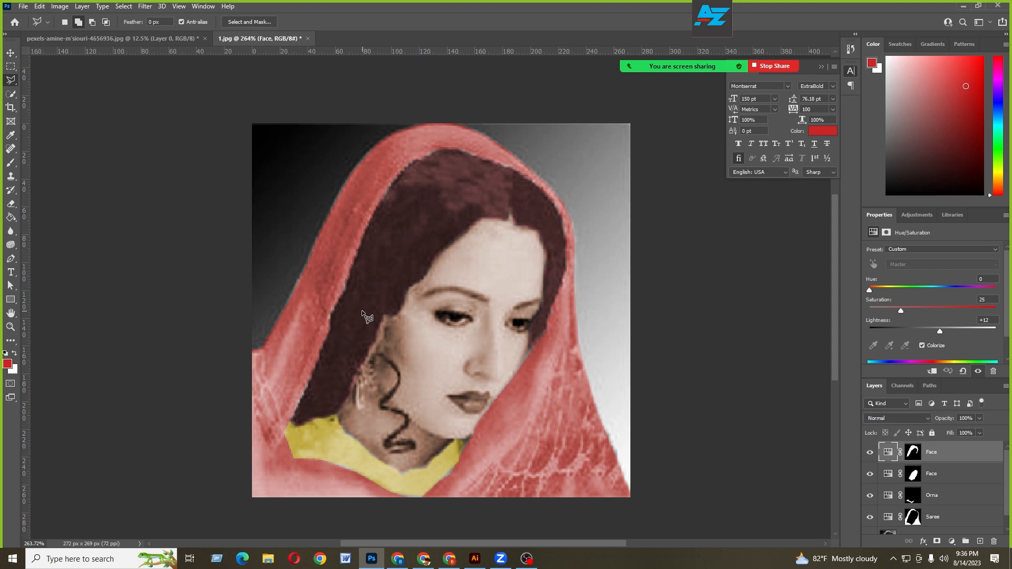
{"action": "key", "text": "v"}
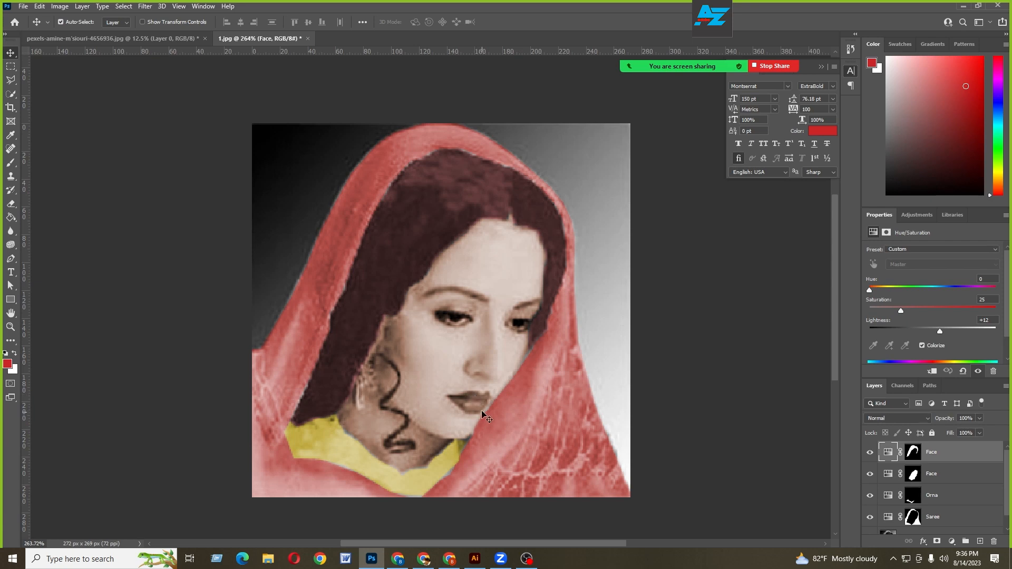
Outline the woman's lips with the Polygonal Lasso tool to make a closed selection around them.
{"action": "scroll", "coordinate": [482, 412], "scroll_direction": "up", "scroll_amount": 6}
{"action": "scroll", "coordinate": [481, 412], "scroll_direction": "down", "scroll_amount": 3}
{"action": "left_click_drag", "start_coordinate": [529, 370], "coordinate": [501, 345]}
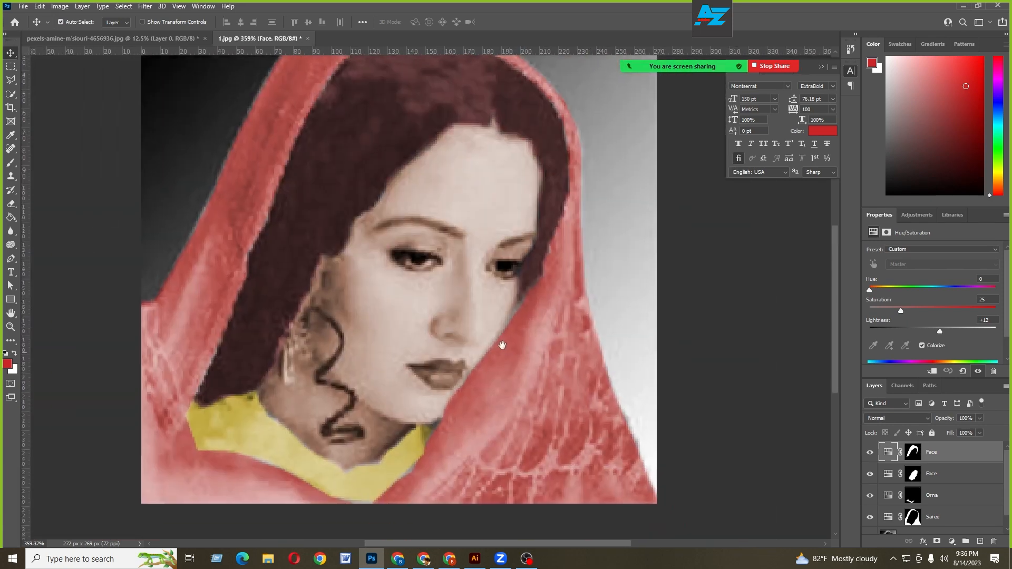
{"action": "left_click", "coordinate": [10, 80]}
{"action": "scroll", "coordinate": [405, 373], "scroll_direction": "up", "scroll_amount": 2}
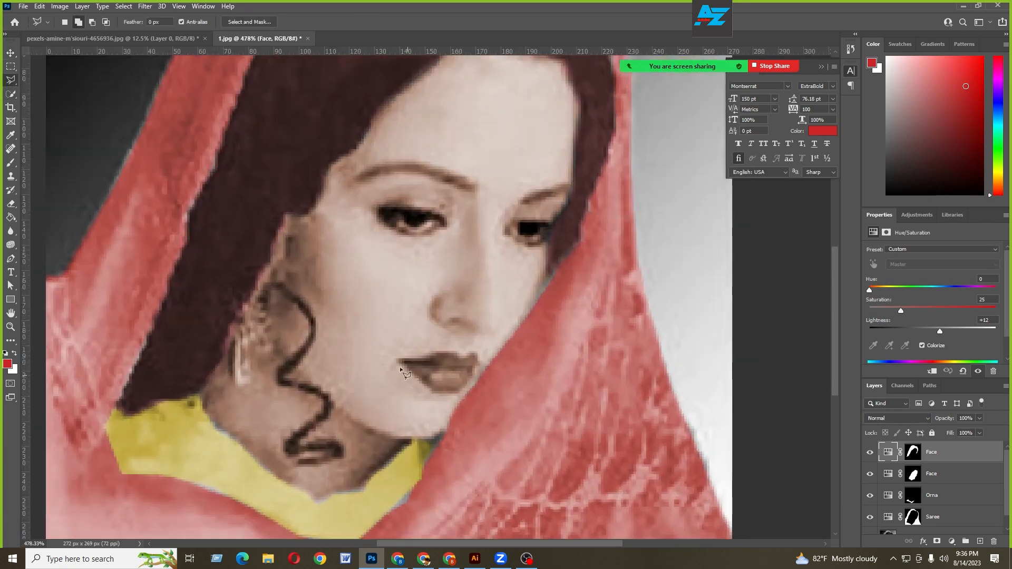
{"action": "left_click", "coordinate": [398, 358]}
{"action": "left_click", "coordinate": [442, 350]}
{"action": "key", "text": "Escape"}
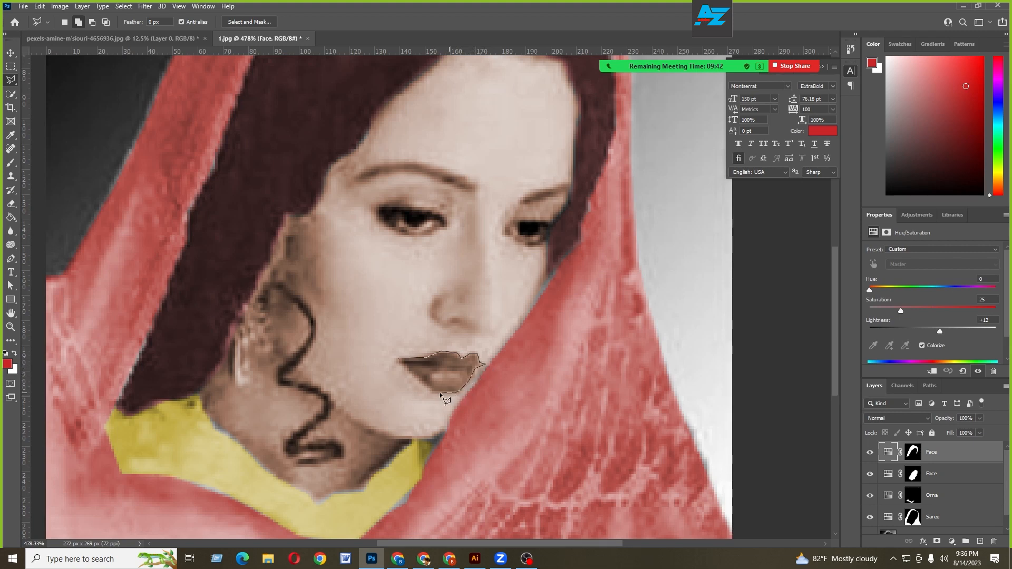
{"action": "left_click", "coordinate": [397, 357]}
{"action": "key", "text": "super"}
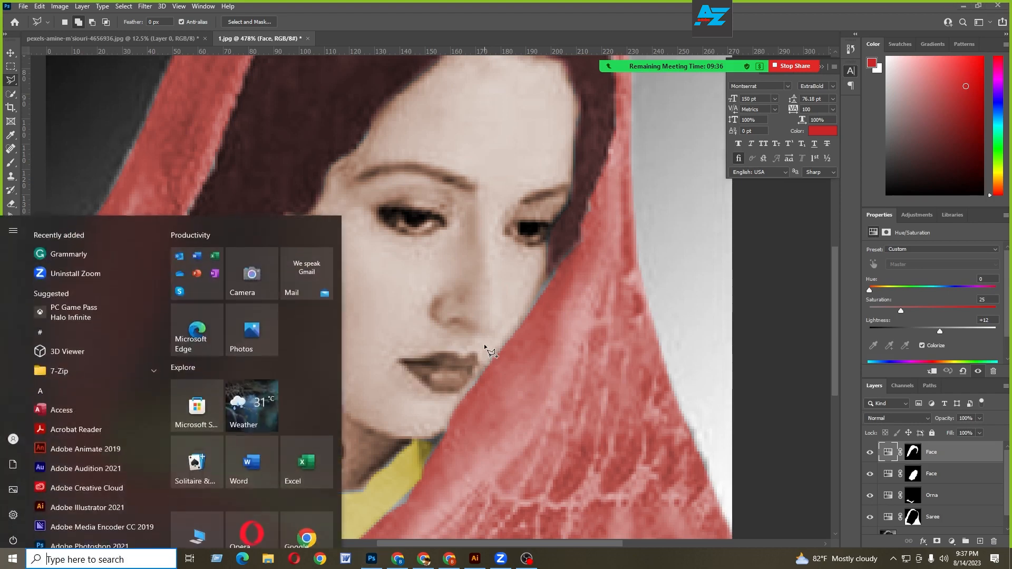
{"action": "scroll", "coordinate": [487, 340], "scroll_direction": "down", "scroll_amount": 4}
{"action": "key", "text": "super"}
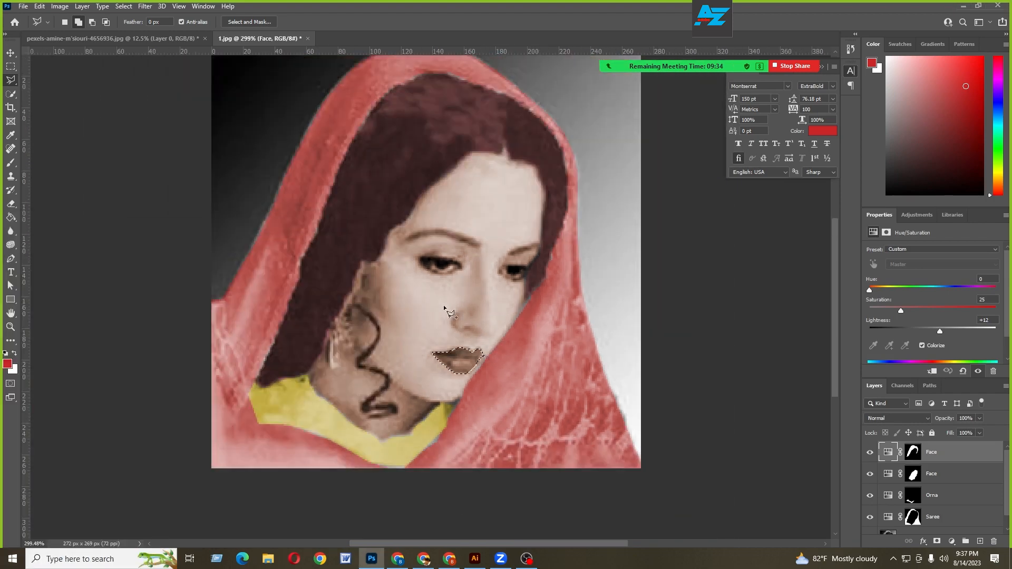
Save the lips selection as a new channel named "Lips".
{"action": "left_click", "coordinate": [122, 6]}
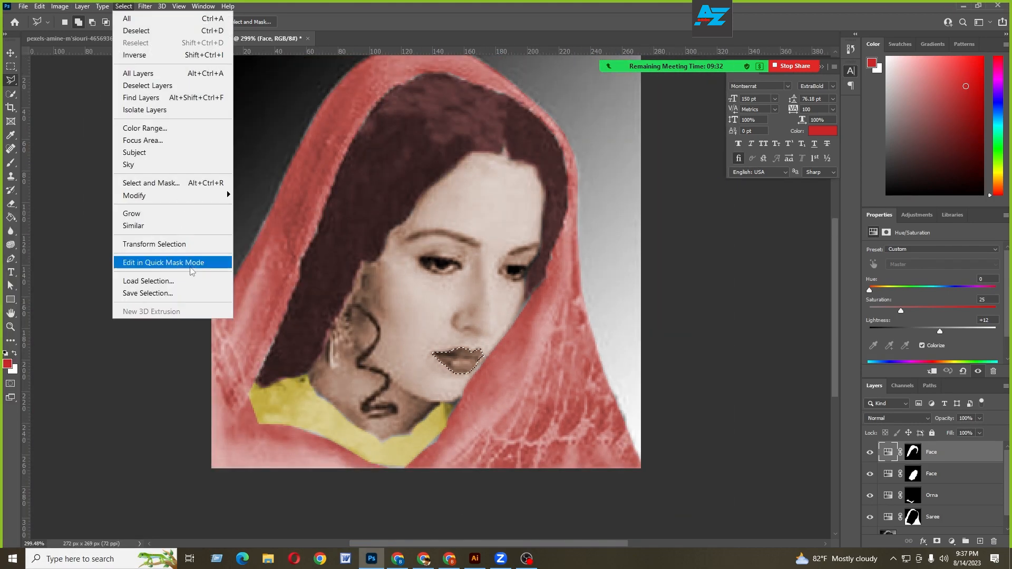
{"action": "left_click", "coordinate": [148, 293]}
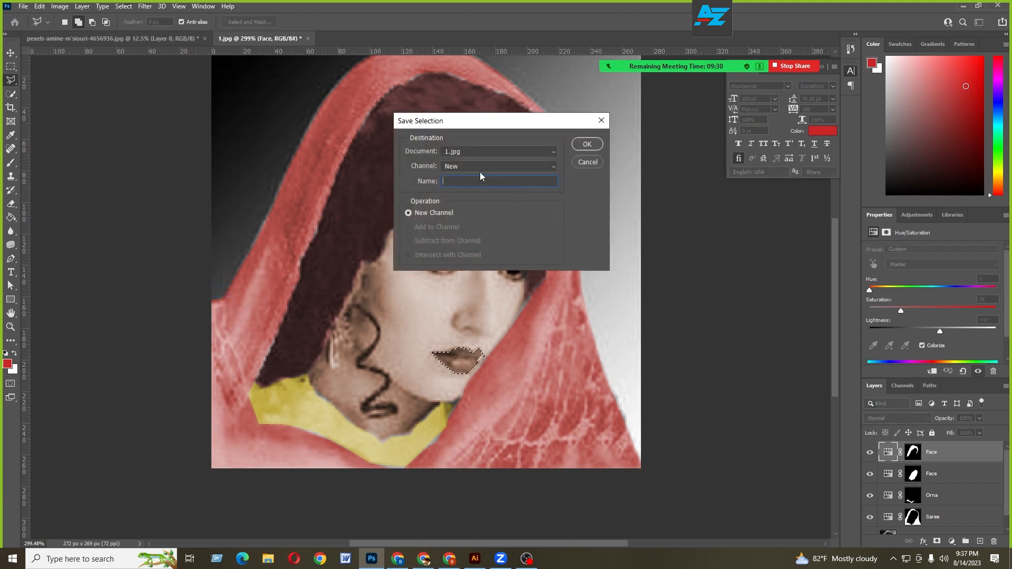
{"action": "type", "text": "Lips"}
{"action": "key", "text": "Return"}
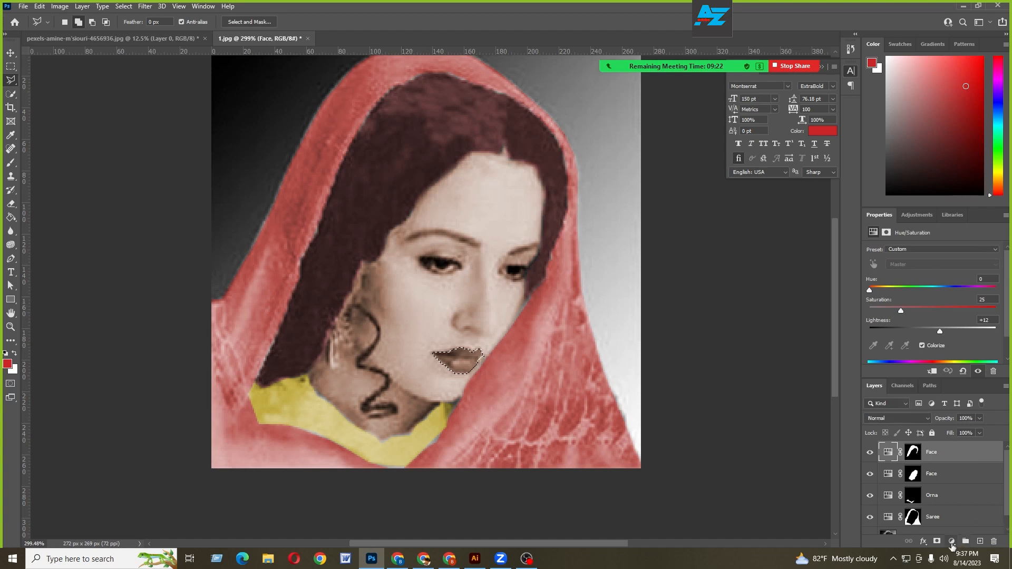
Add a colorized Hue/Saturation adjustment to the lips selection with hue 0, saturation 40 and lightness -11, and switch to the Move tool.
{"action": "left_click", "coordinate": [951, 542]}
{"action": "left_click", "coordinate": [957, 442]}
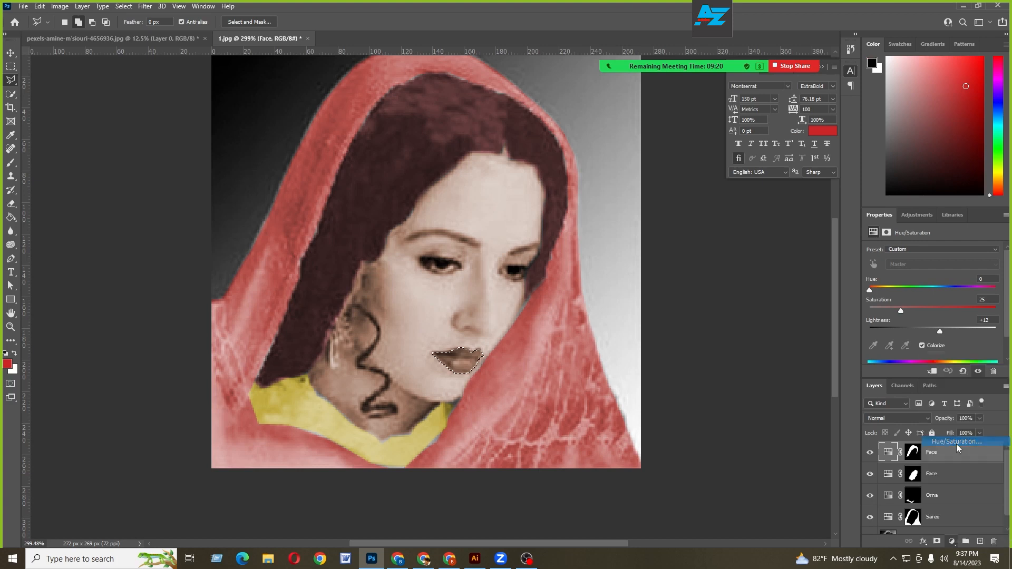
{"action": "left_click", "coordinate": [925, 346]}
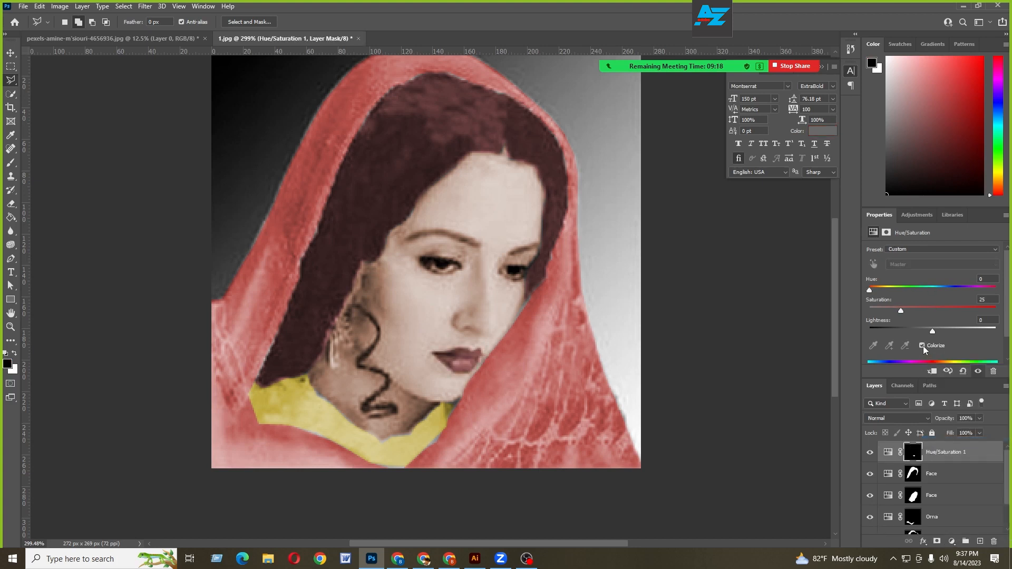
{"action": "mouse_move", "coordinate": [934, 328]}
{"action": "left_mouse_down"}
{"action": "mouse_move", "coordinate": [910, 313]}
{"action": "mouse_move", "coordinate": [920, 315]}
{"action": "left_mouse_up"}
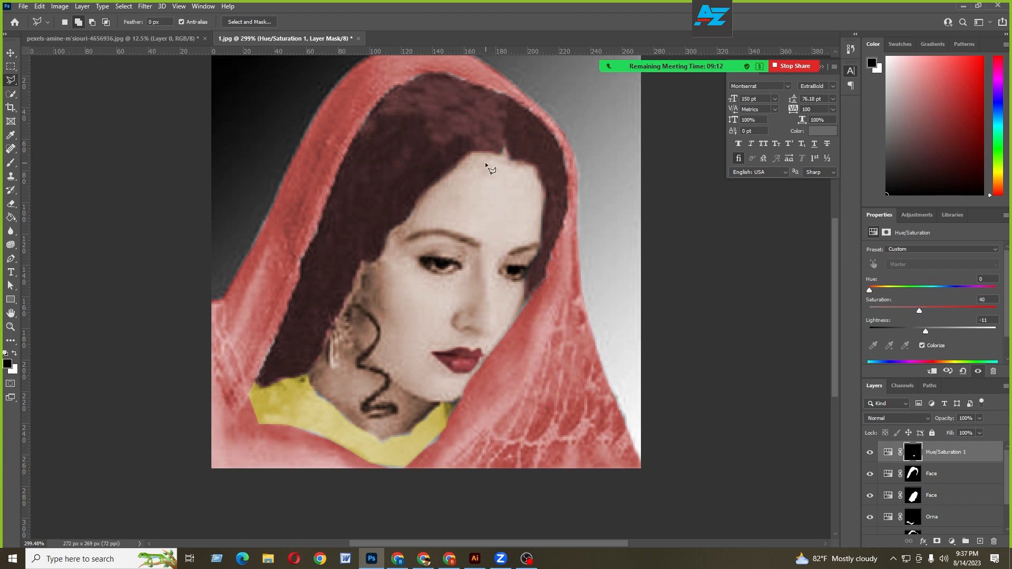
{"action": "left_click", "coordinate": [10, 53]}
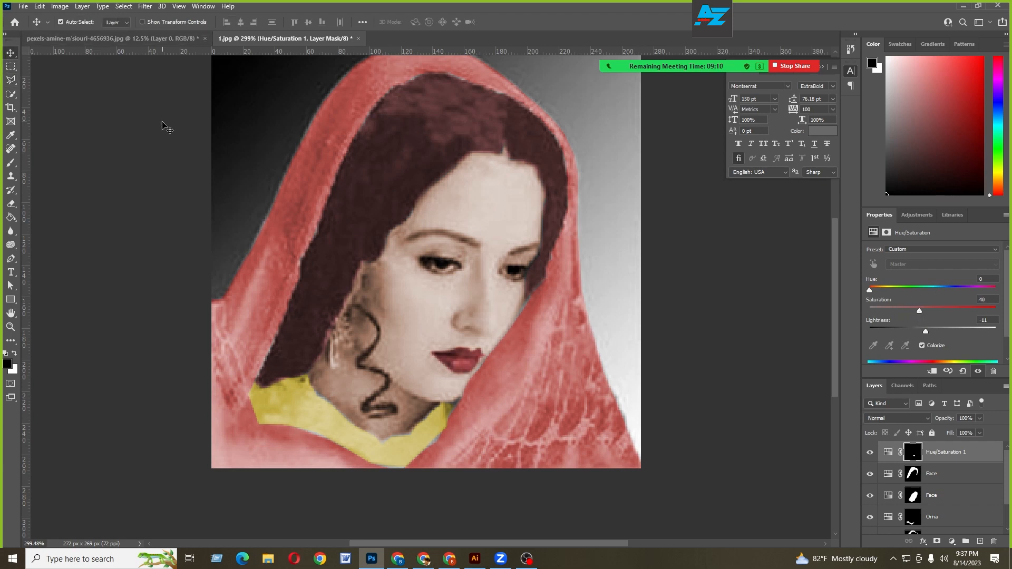
{"action": "left_click_drag", "start_coordinate": [384, 163], "coordinate": [372, 213]}
{"action": "mouse_move", "coordinate": [554, 278]}
{"action": "left_mouse_down"}
{"action": "mouse_move", "coordinate": [550, 245]}
{"action": "mouse_move", "coordinate": [558, 287]}
{"action": "left_mouse_up"}
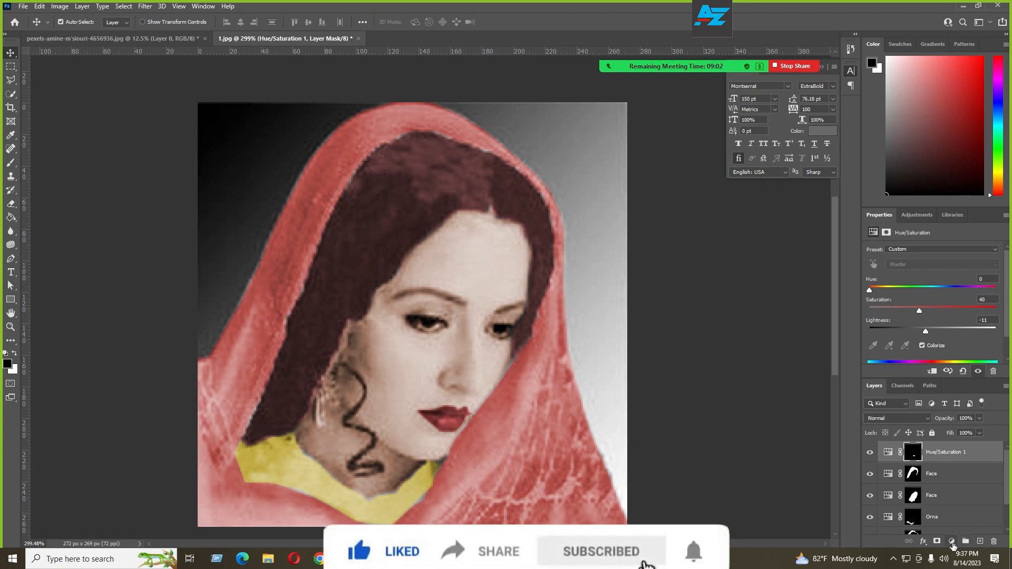
{"action": "left_click", "coordinate": [952, 541]}
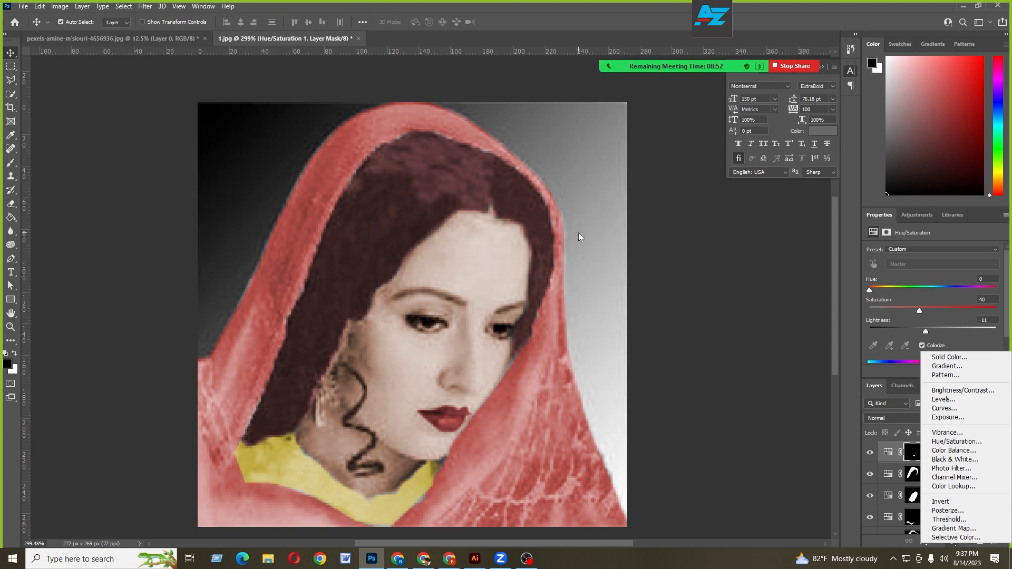
{"action": "key", "text": "Escape"}
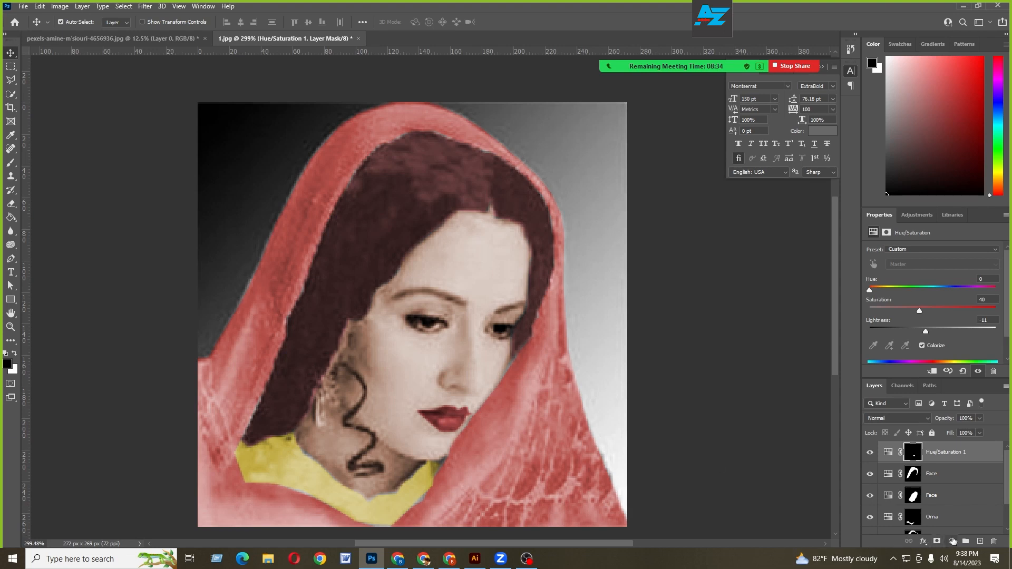
{"action": "left_click", "coordinate": [951, 542]}
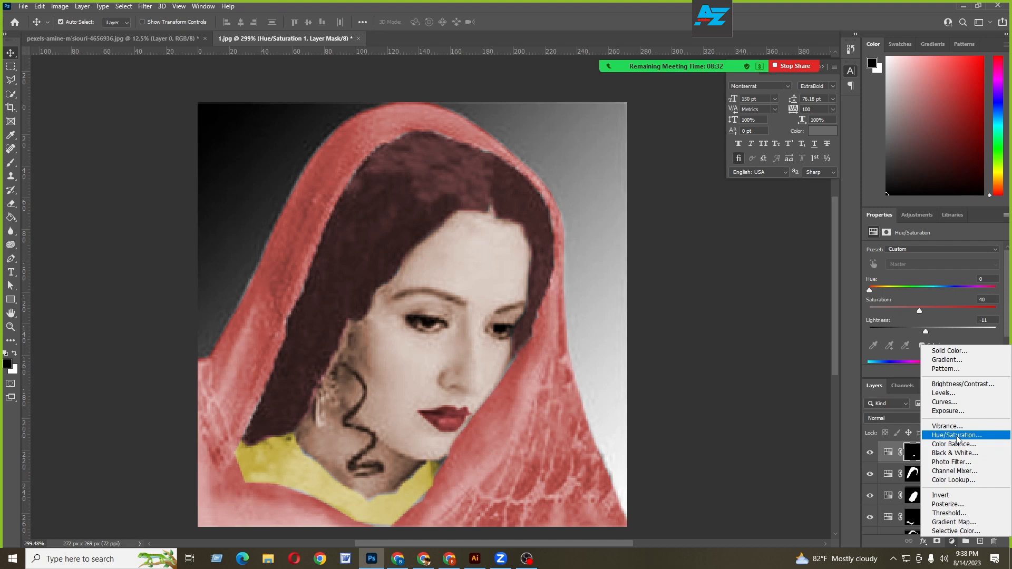
{"action": "left_click", "coordinate": [636, 406]}
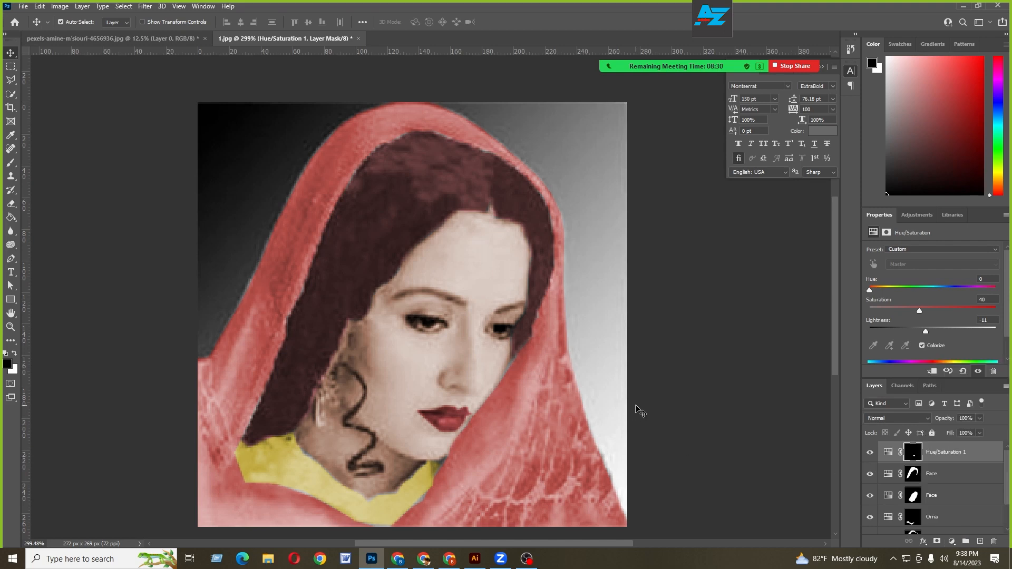
{"action": "mouse_move", "coordinate": [731, 39]}
{"action": "mouse_move", "coordinate": [528, 565]}
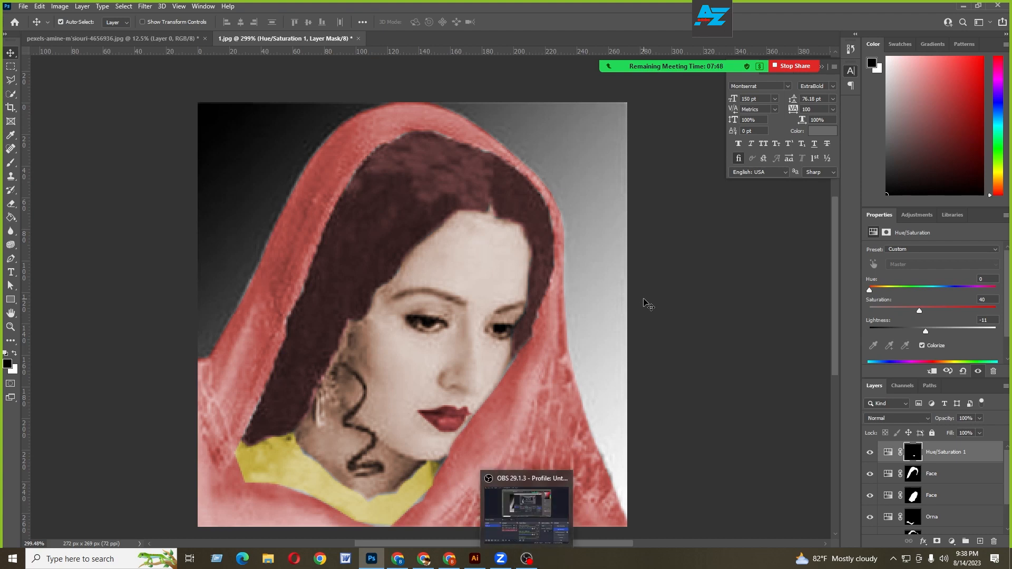
{"action": "left_click", "coordinate": [528, 565]}
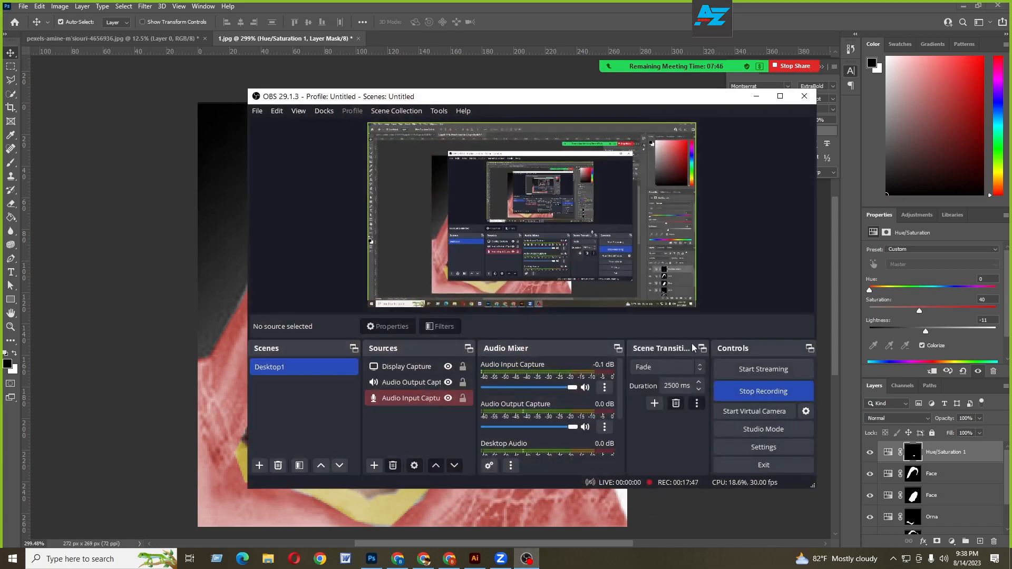